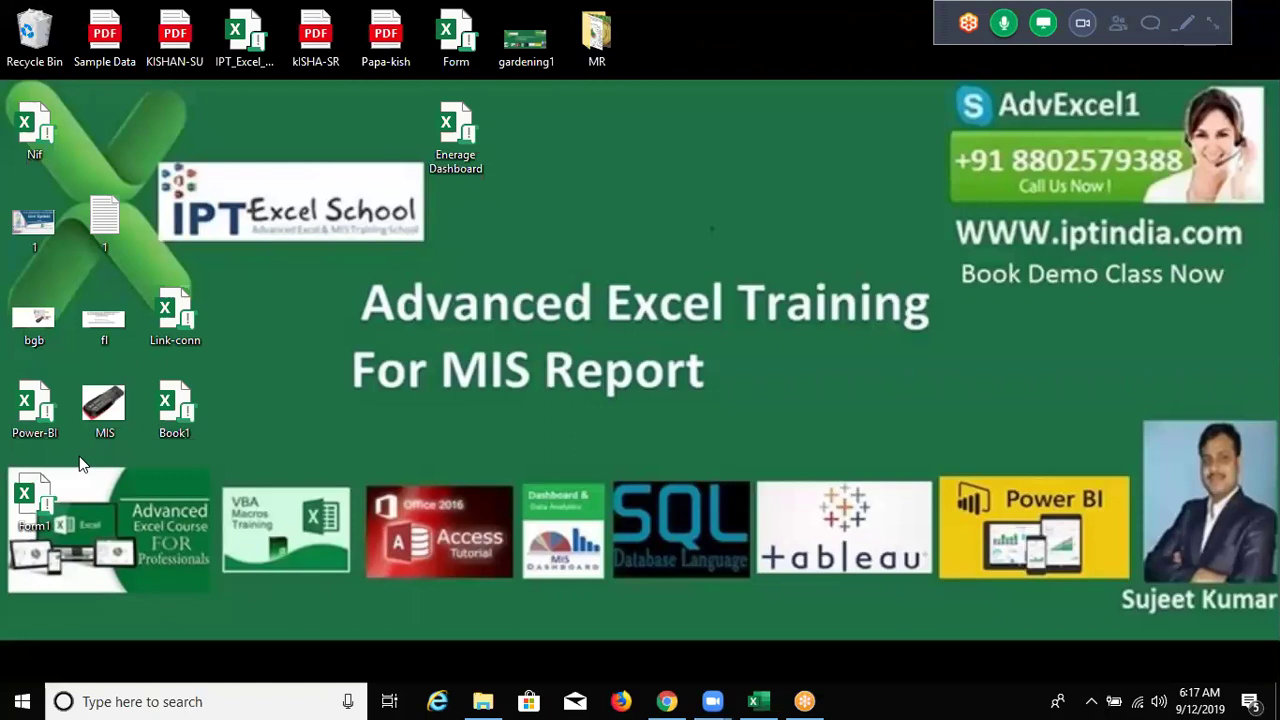
# - Drag the Form1 workbook icon aside and delete it from the desktop
pyautogui.moveTo(184, 263); pyautogui.dragTo(234, 274)
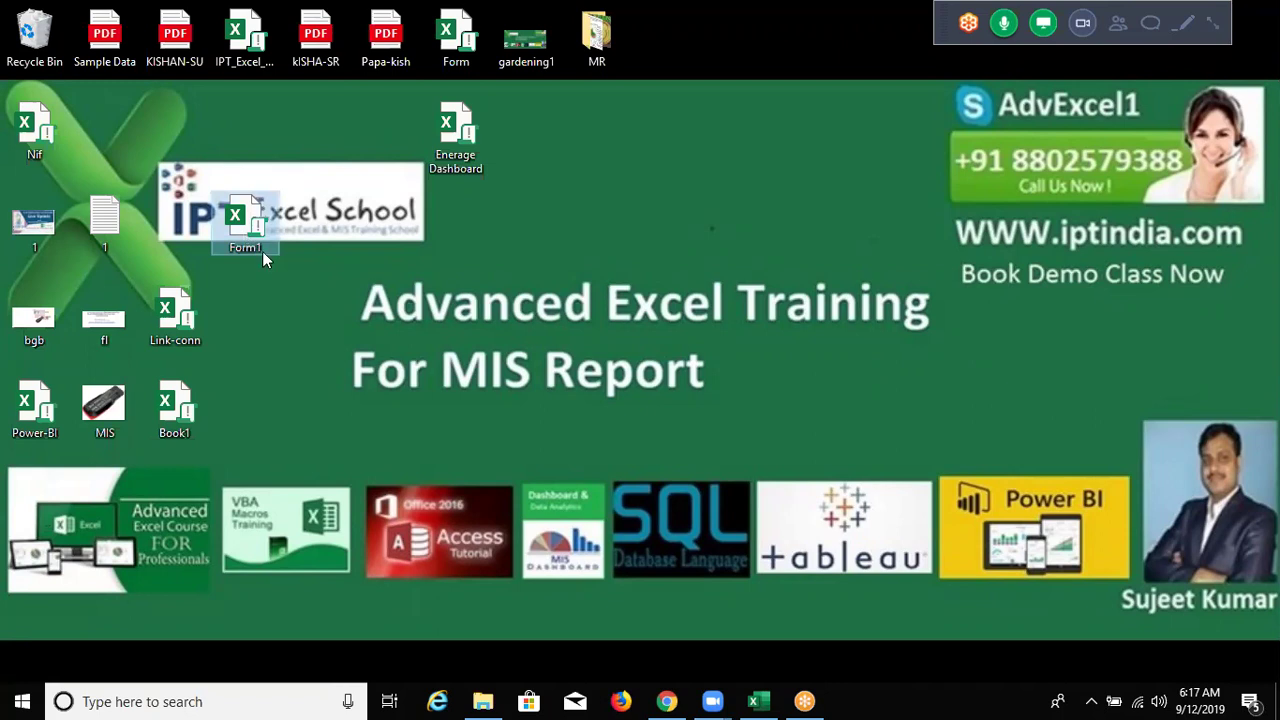
pyautogui.press('Delete')
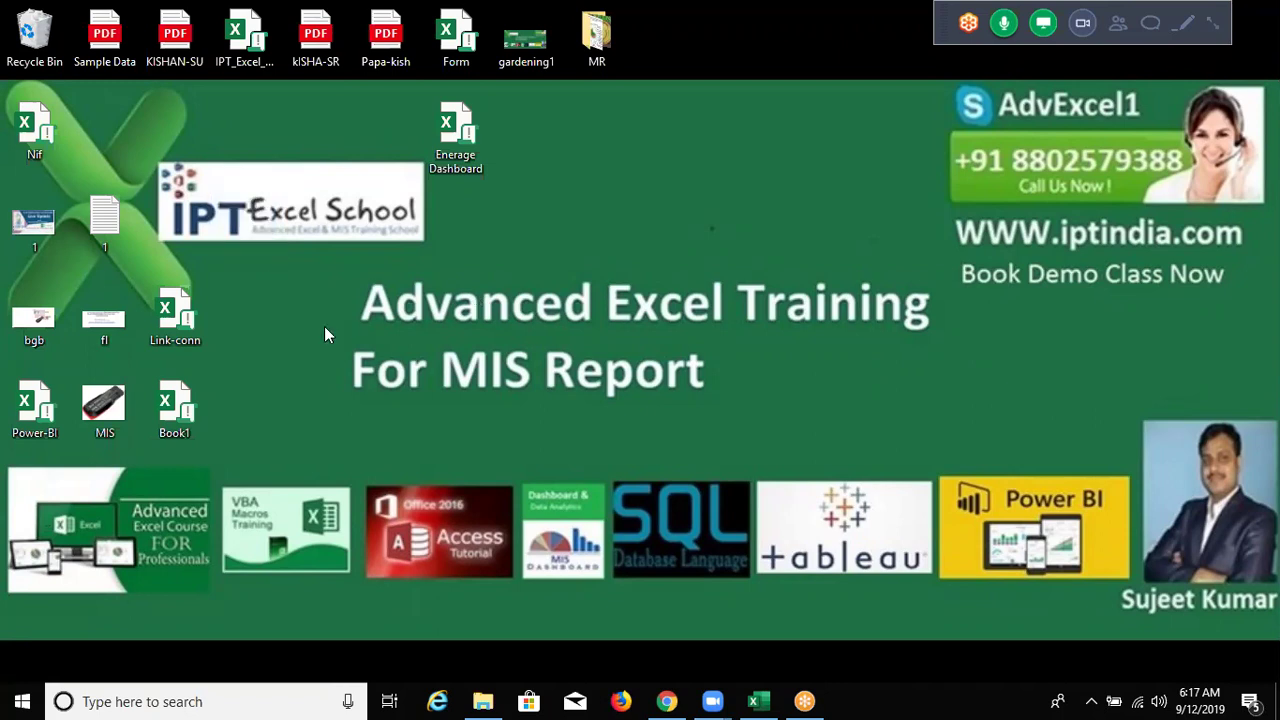
# - Select all 13 Excel files in the D:\2018 folder, then bring up the Book1 workbook
pyautogui.click(483, 701)
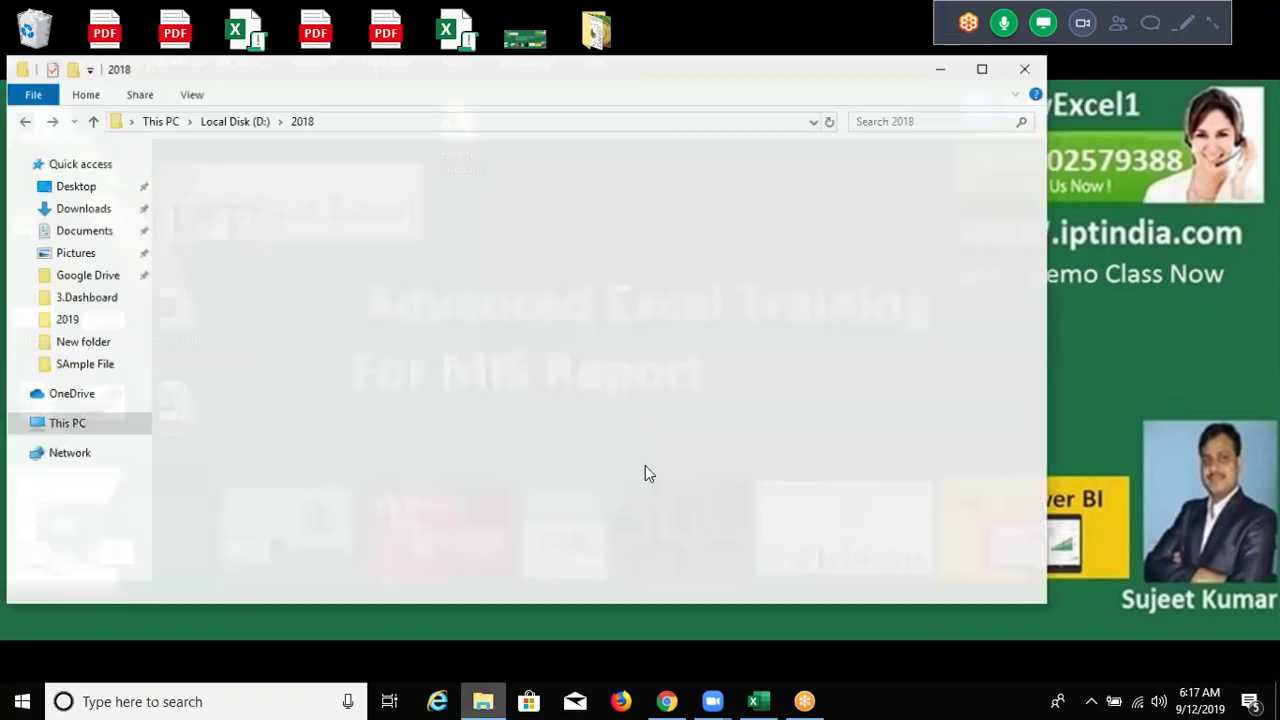
pyautogui.hotkey('ctrl', 'a')
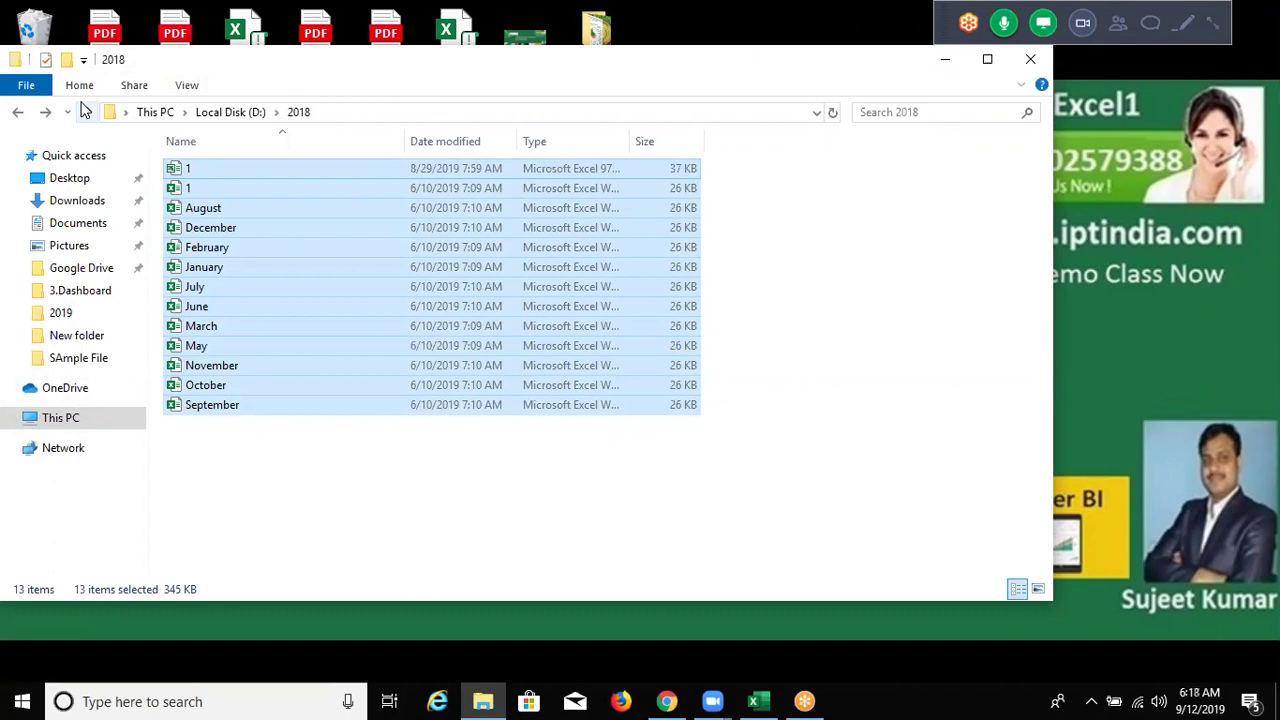
pyautogui.click(360, 525)
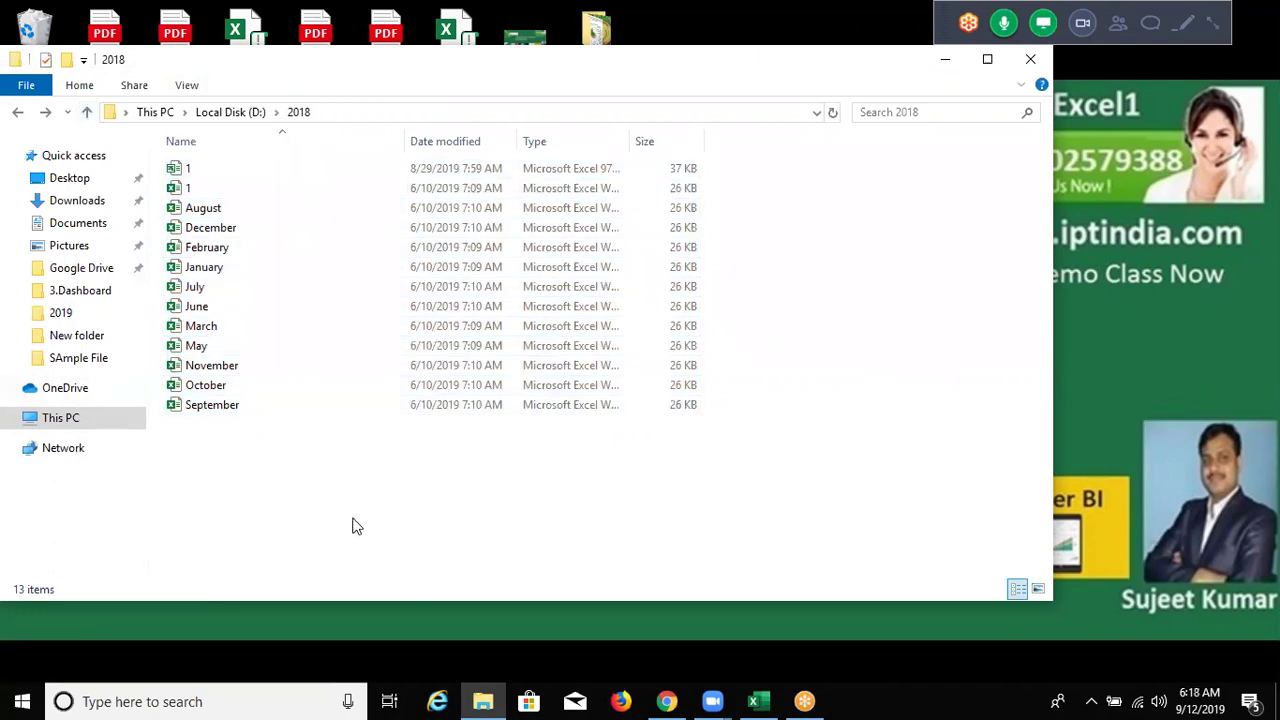
pyautogui.moveTo(765, 557); pyautogui.dragTo(165, 160)
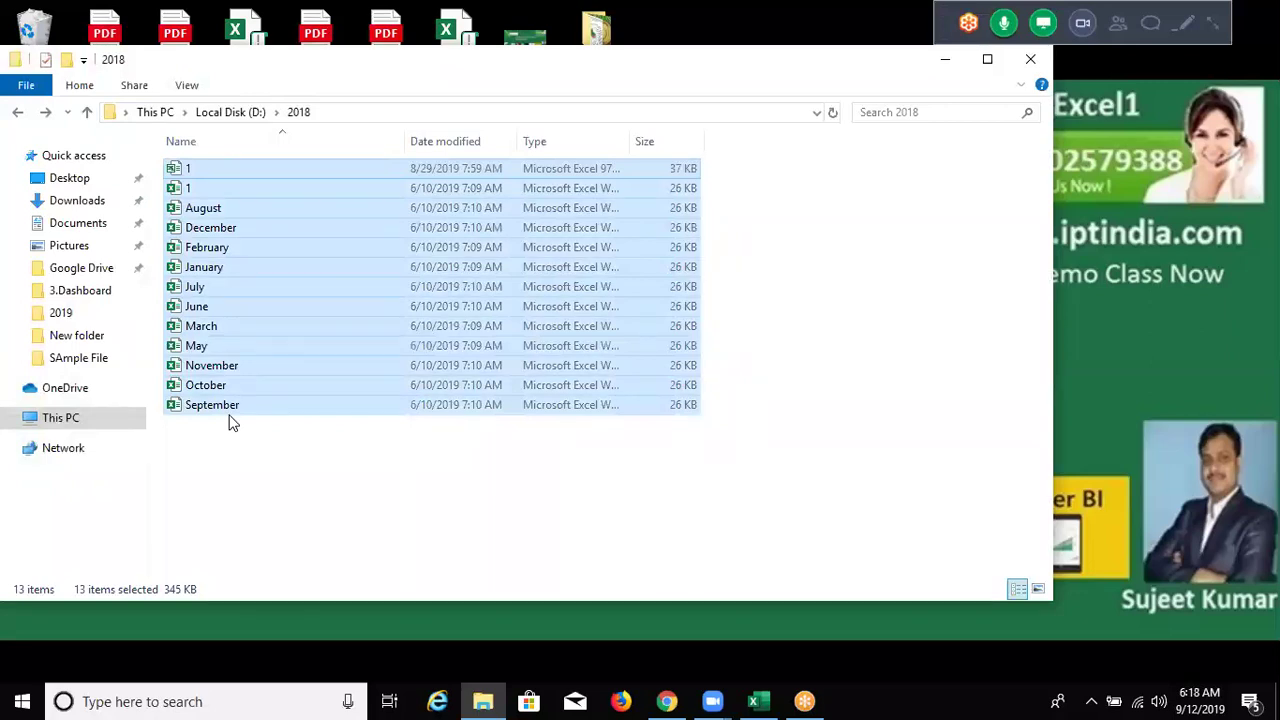
pyautogui.click(655, 494)
pyautogui.moveTo(720, 480); pyautogui.dragTo(221, 168)
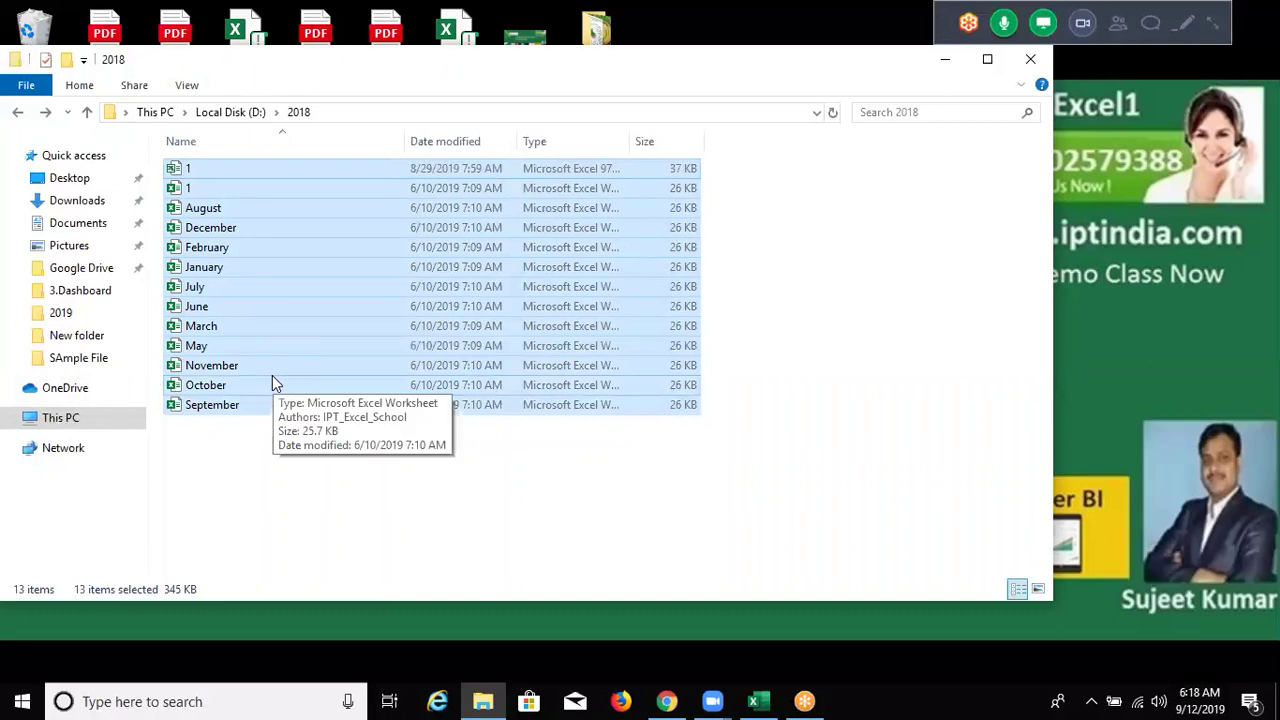
pyautogui.click(758, 700)
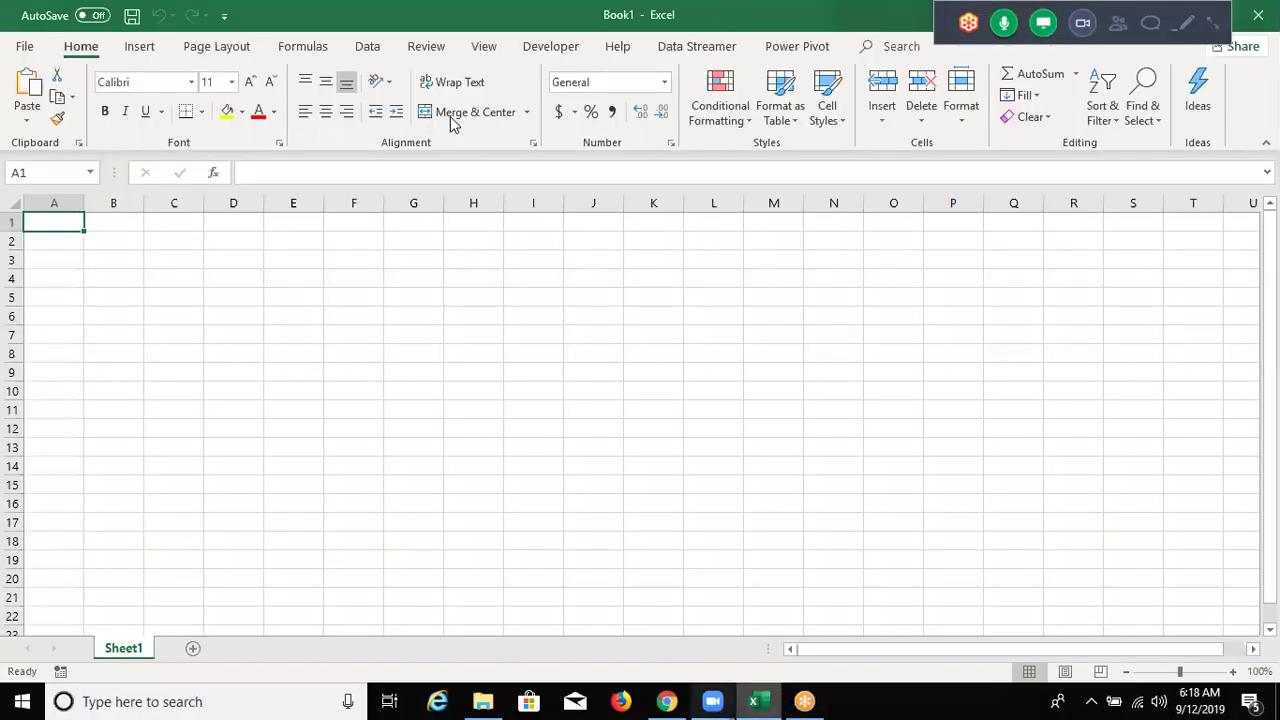
# - Show the folder path D:\2018 as text in the address bar and deselect the files
pyautogui.hotkey('alt', 'Tab')
pyautogui.click(414, 114)
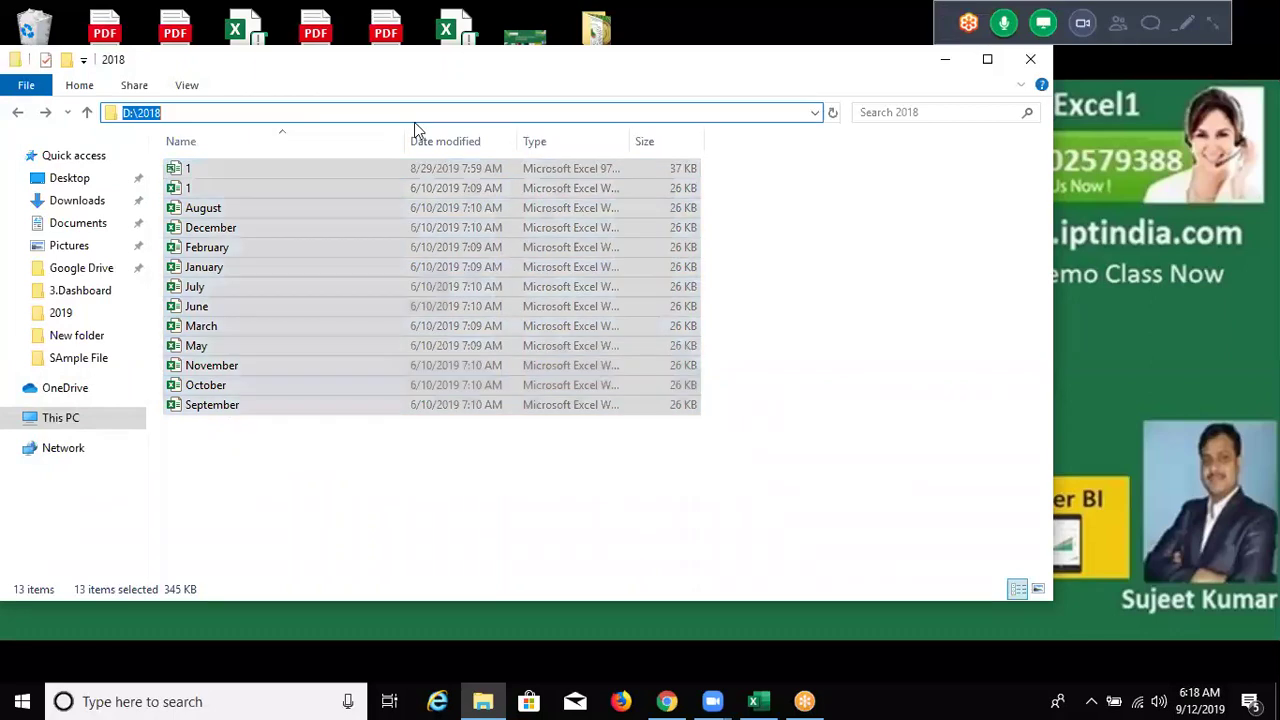
pyautogui.click(307, 507)
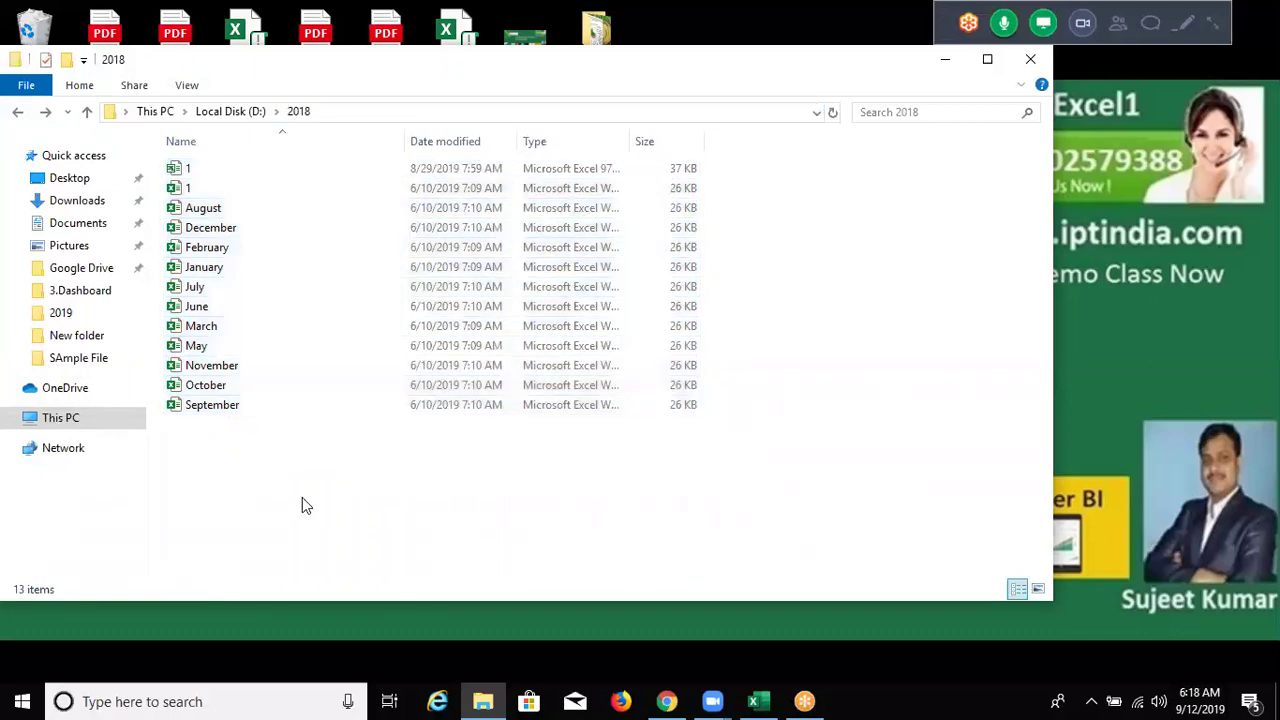
# - Back in Book1, select cells down column A and open the Visual Basic editor from Developer
pyautogui.hotkey('alt', 'Tab')
pyautogui.moveTo(69, 500)
pyautogui.mouseDown()
pyautogui.moveTo(69, 220)
pyautogui.moveTo(115, 456)
pyautogui.mouseUp()
pyautogui.click(117, 224)
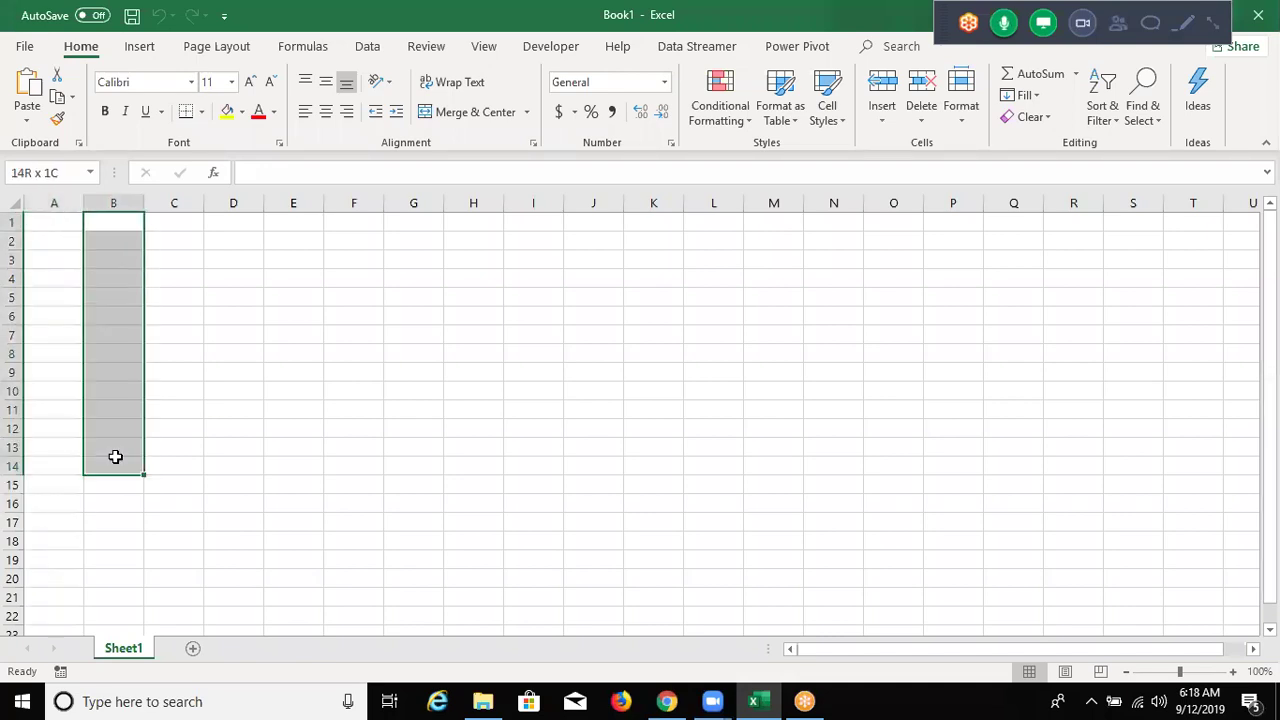
pyautogui.moveTo(49, 226); pyautogui.dragTo(57, 451)
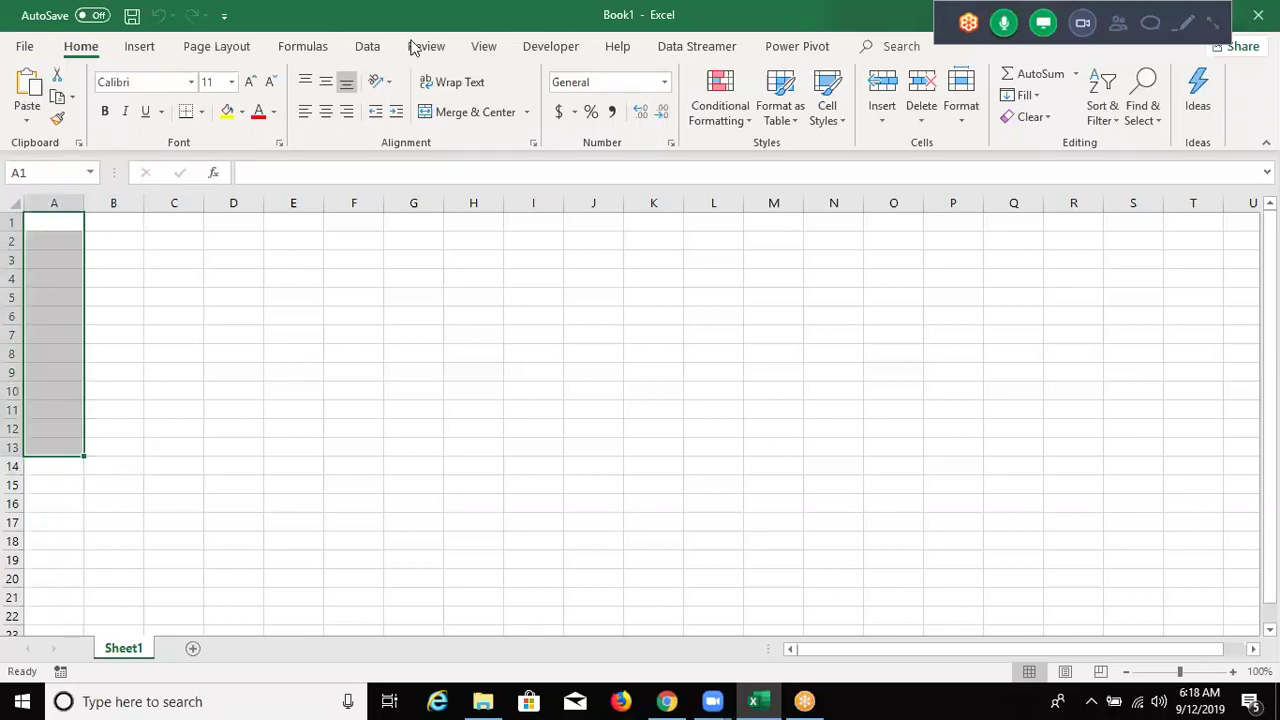
pyautogui.click(551, 46)
pyautogui.hotkey('alt', 'F11')
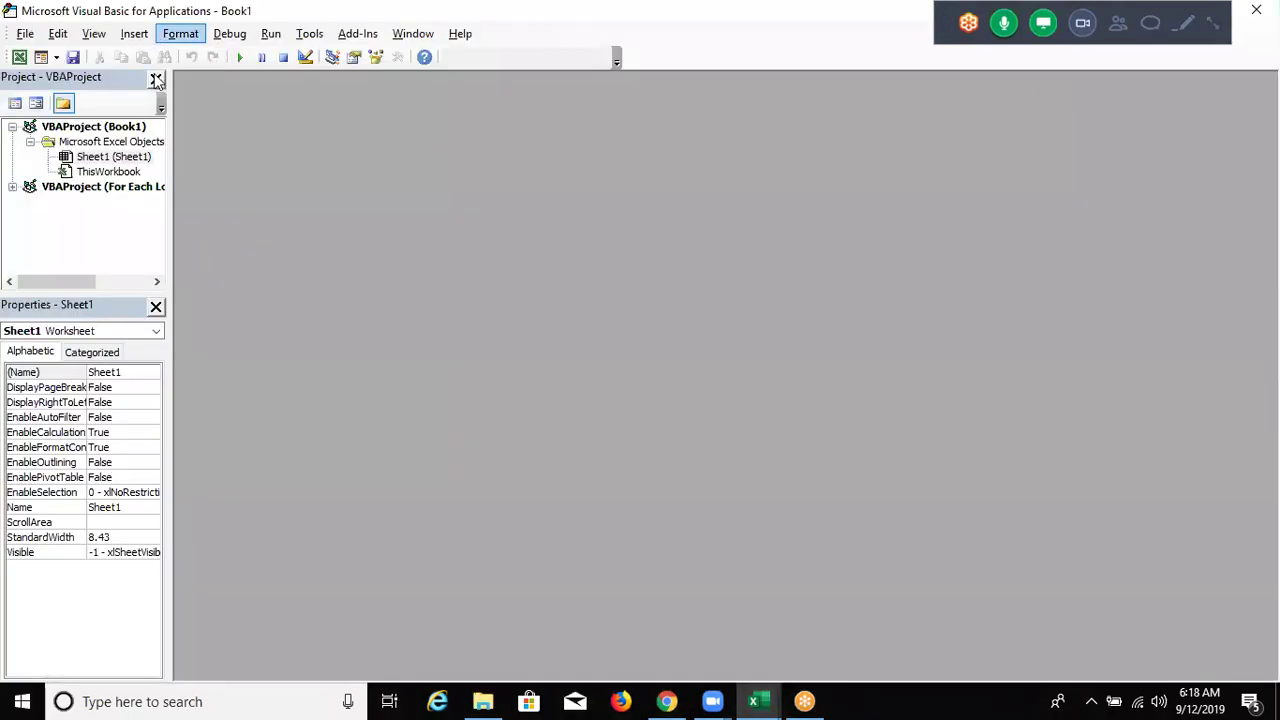
# - Insert a new module with Sub rr() and declare Dim fn As String
pyautogui.hotkey('alt', 'i')
pyautogui.click(172, 93)
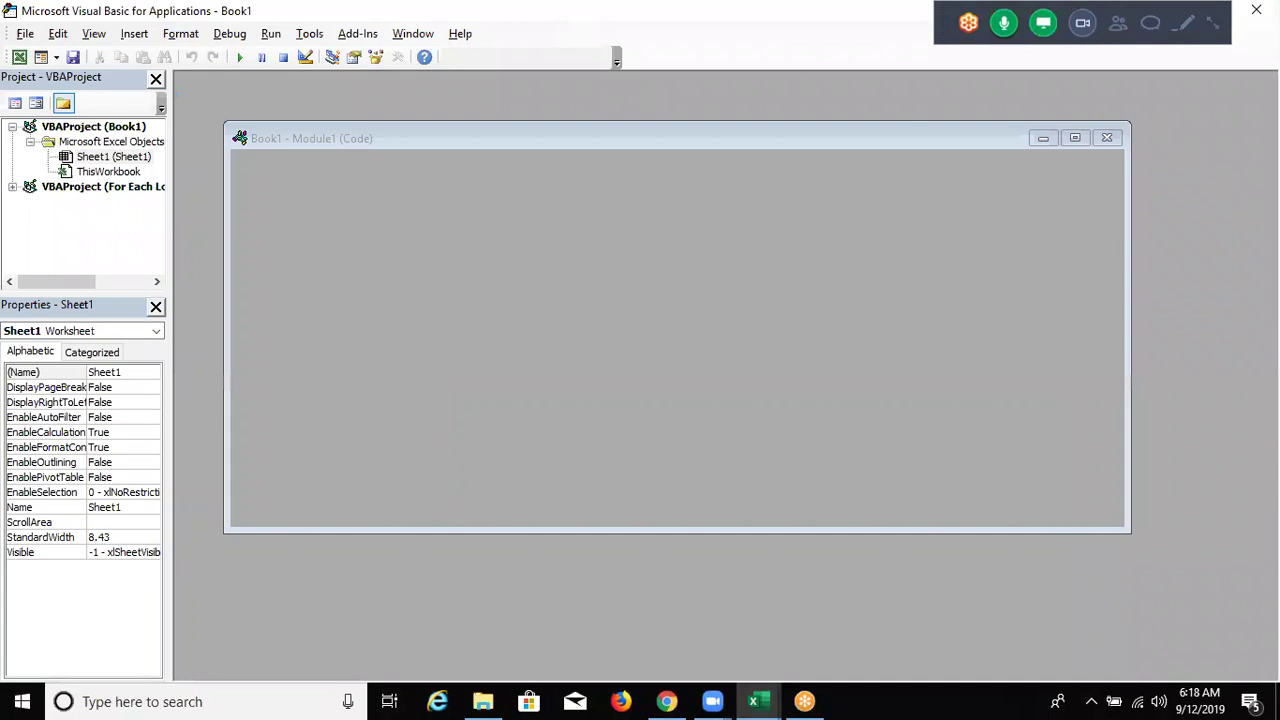
pyautogui.write('sub rr()')
pyautogui.press('Return')
pyautogui.press('Return')
pyautogui.press('Return')
pyautogui.press('Return')
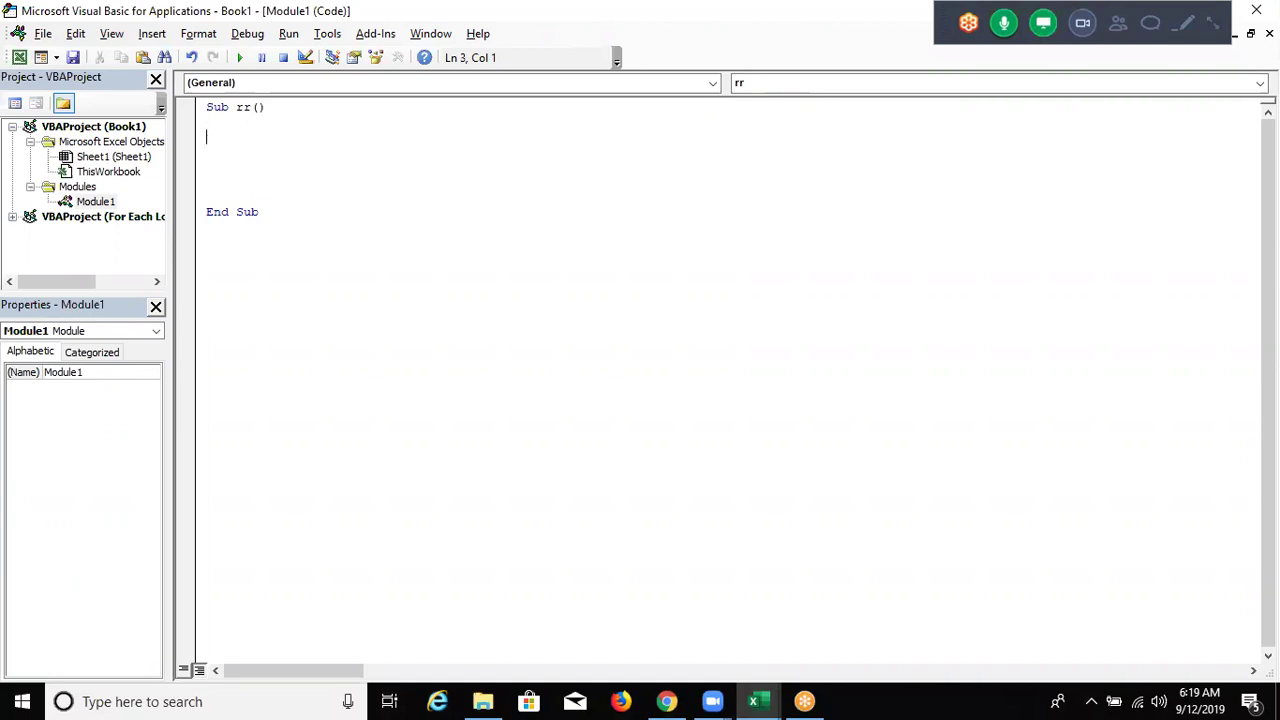
pyautogui.write('dim fn a')
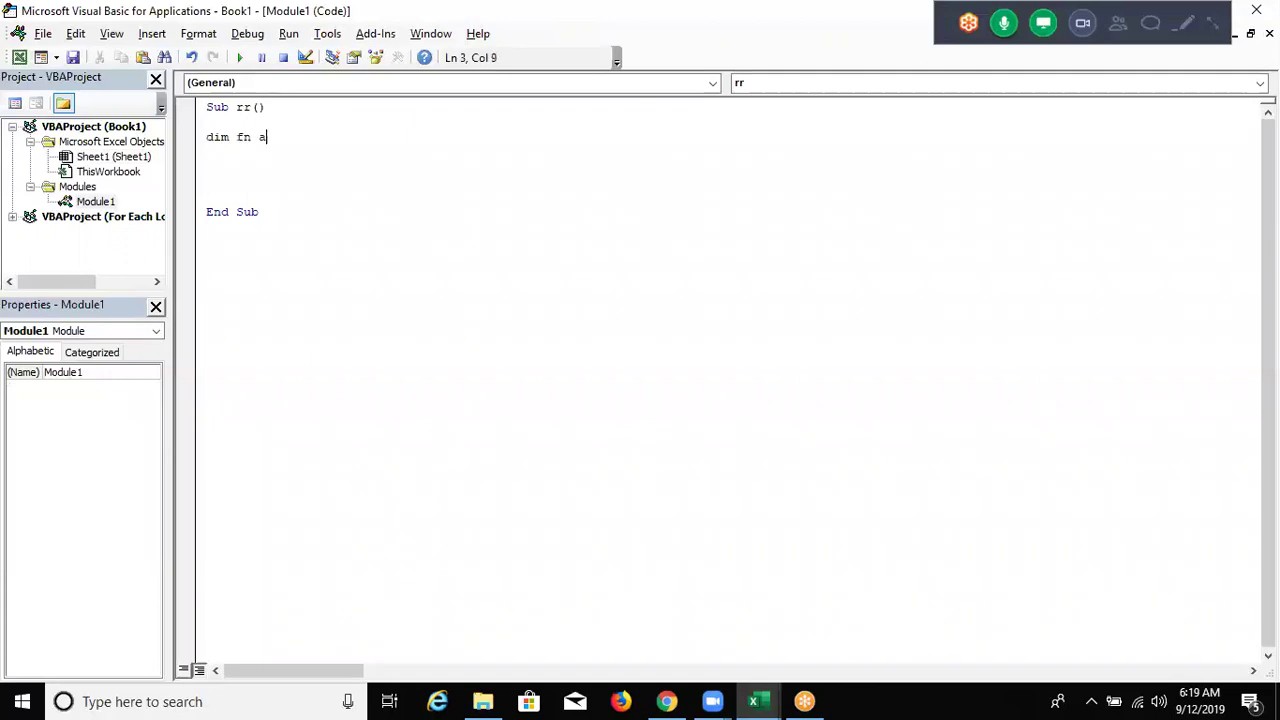
pyautogui.write('s str')
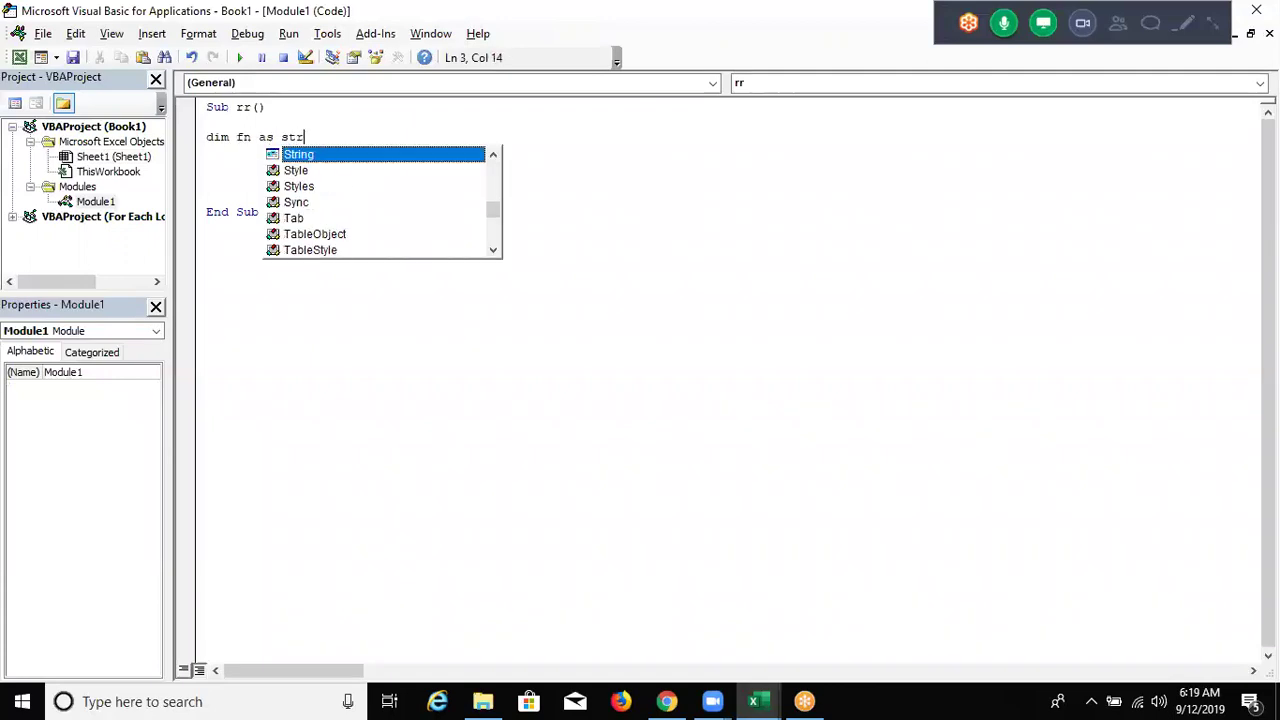
pyautogui.press('Tab')
pyautogui.press('Return')
pyautogui.press('Return')
pyautogui.press('Return')
# - Add the line fn = Dir("D:\2018\*.xls", vbNormal) to the macro
pyautogui.write('fn=dir')
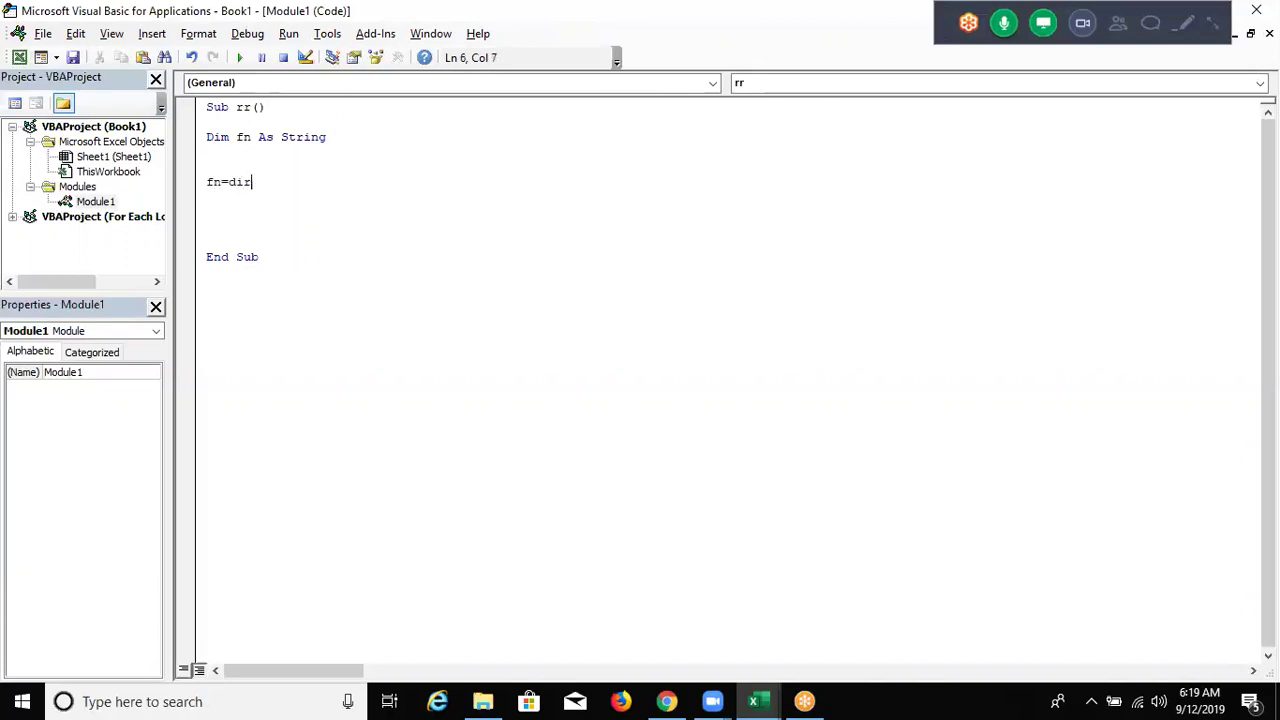
pyautogui.write('("D:\\2018\\*')
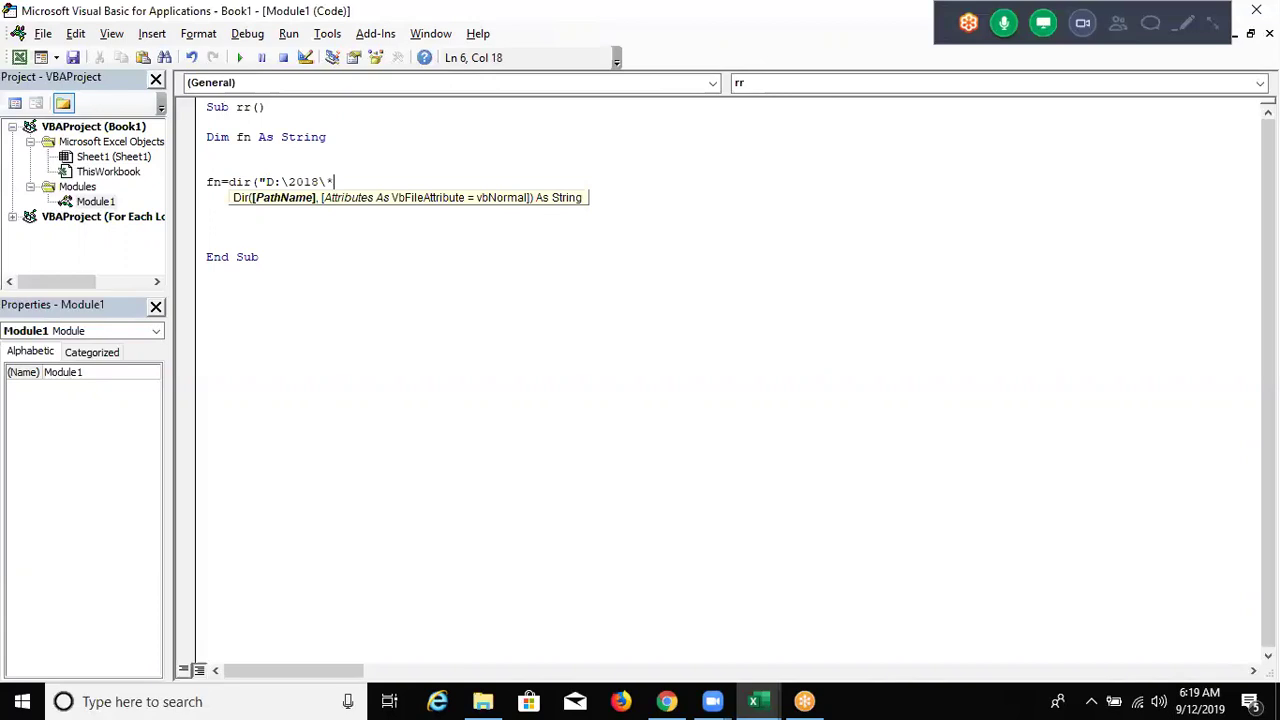
pyautogui.write('x')
pyautogui.press('BackSpace')
pyautogui.write('.xls"')
pyautogui.write(',')
pyautogui.press('Down')
pyautogui.press('Down')
pyautogui.press('Down')
pyautogui.press('Down')
pyautogui.press('Down')
pyautogui.press('Up')
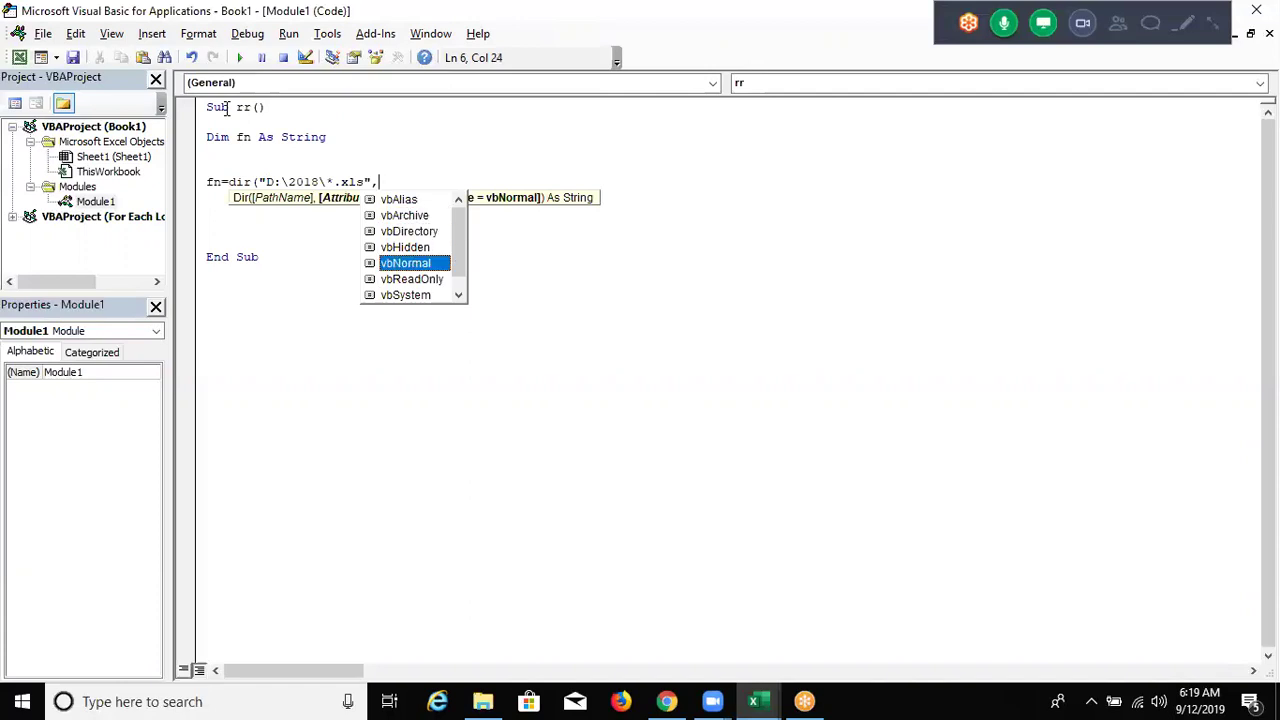
pyautogui.press('Tab')
pyautogui.write(')')
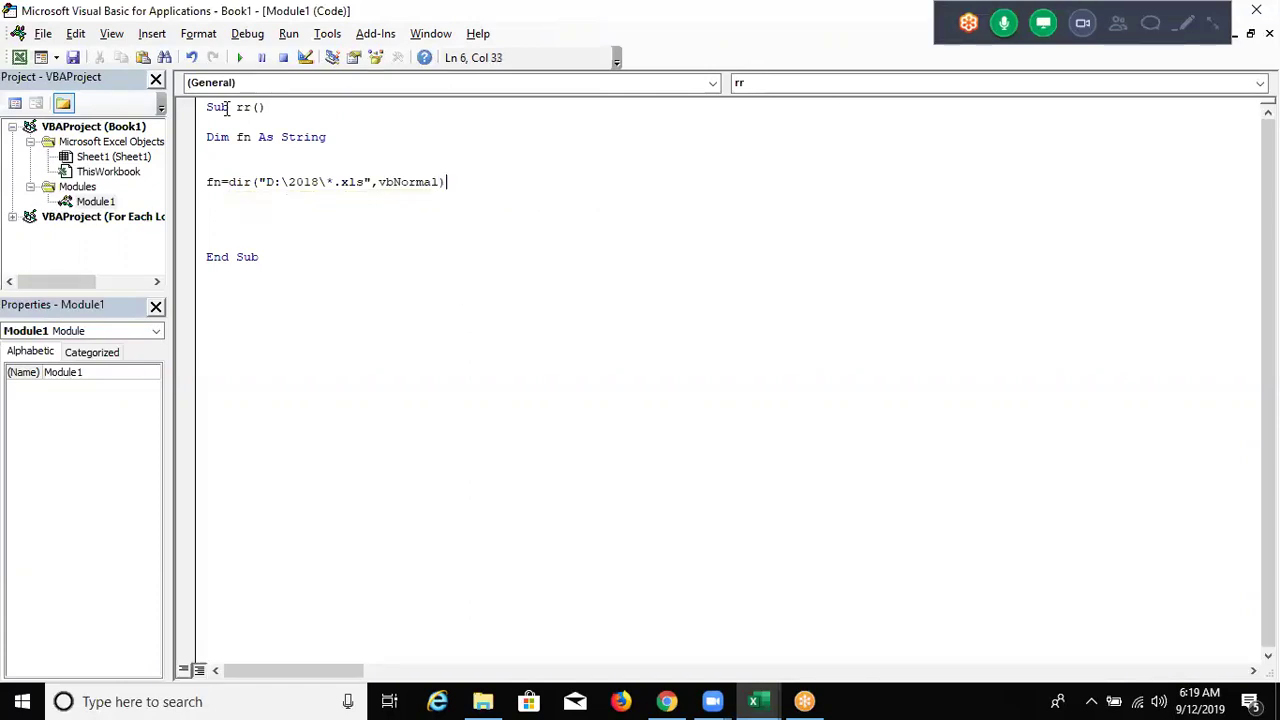
pyautogui.press('Return')
pyautogui.press('Return')
pyautogui.press('Return')
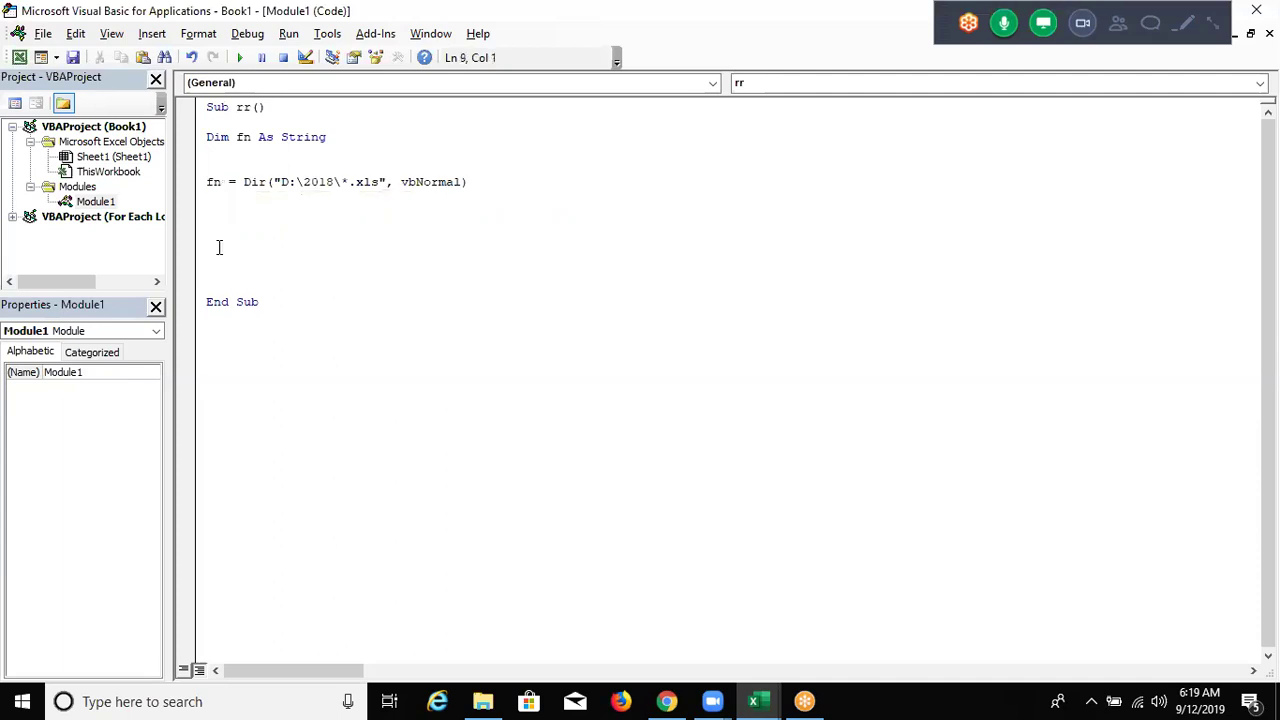
# - Highlight the D:\2018 path, vbNormal, fn and the Dim line to explain them, then return to Excel
pyautogui.doubleClick(338, 178)
pyautogui.hotkey('alt', 'F11')
pyautogui.hotkey('alt', 'F11')
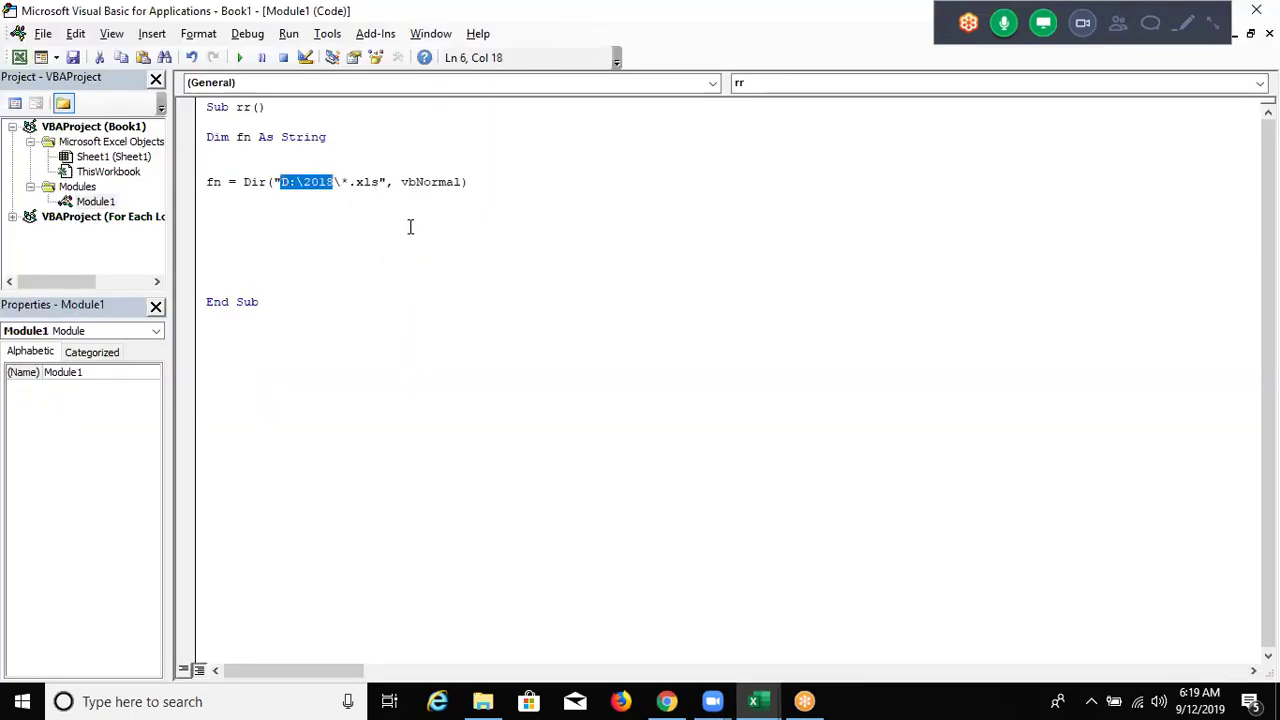
pyautogui.moveTo(476, 183); pyautogui.dragTo(400, 183)
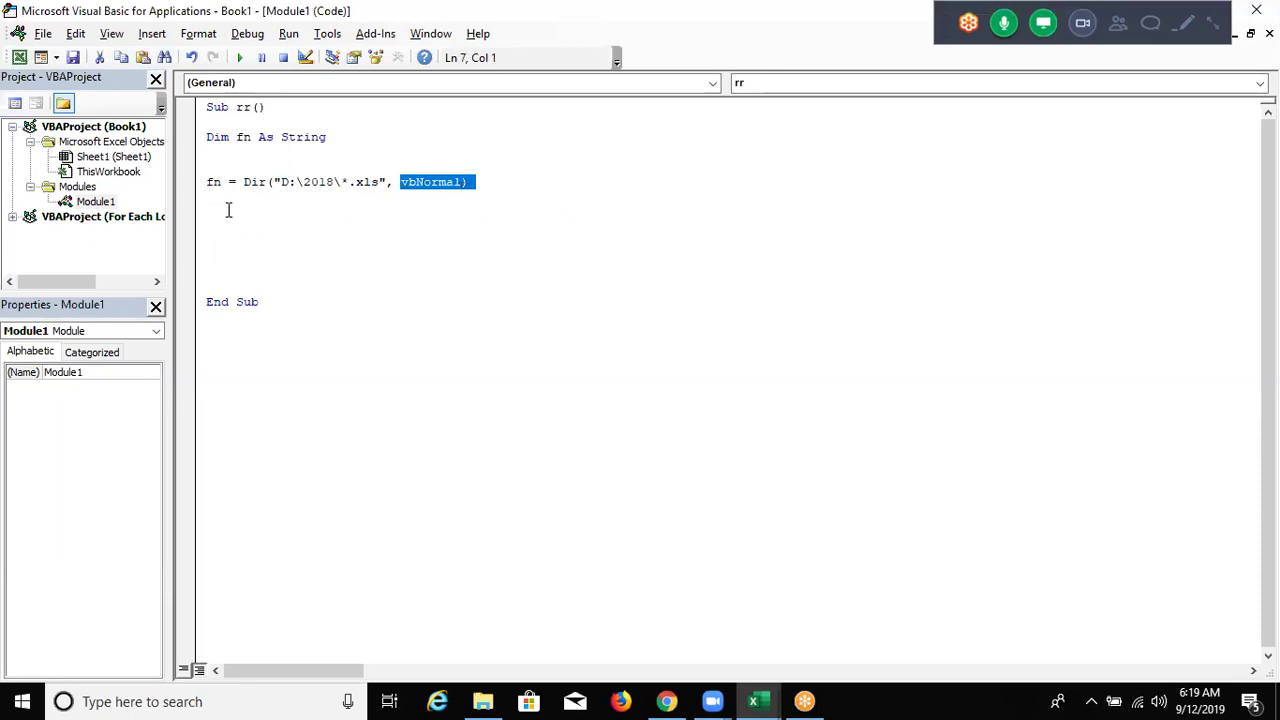
pyautogui.click(208, 182)
pyautogui.hotkey('shift', 'Right')
pyautogui.hotkey('shift', 'Right')
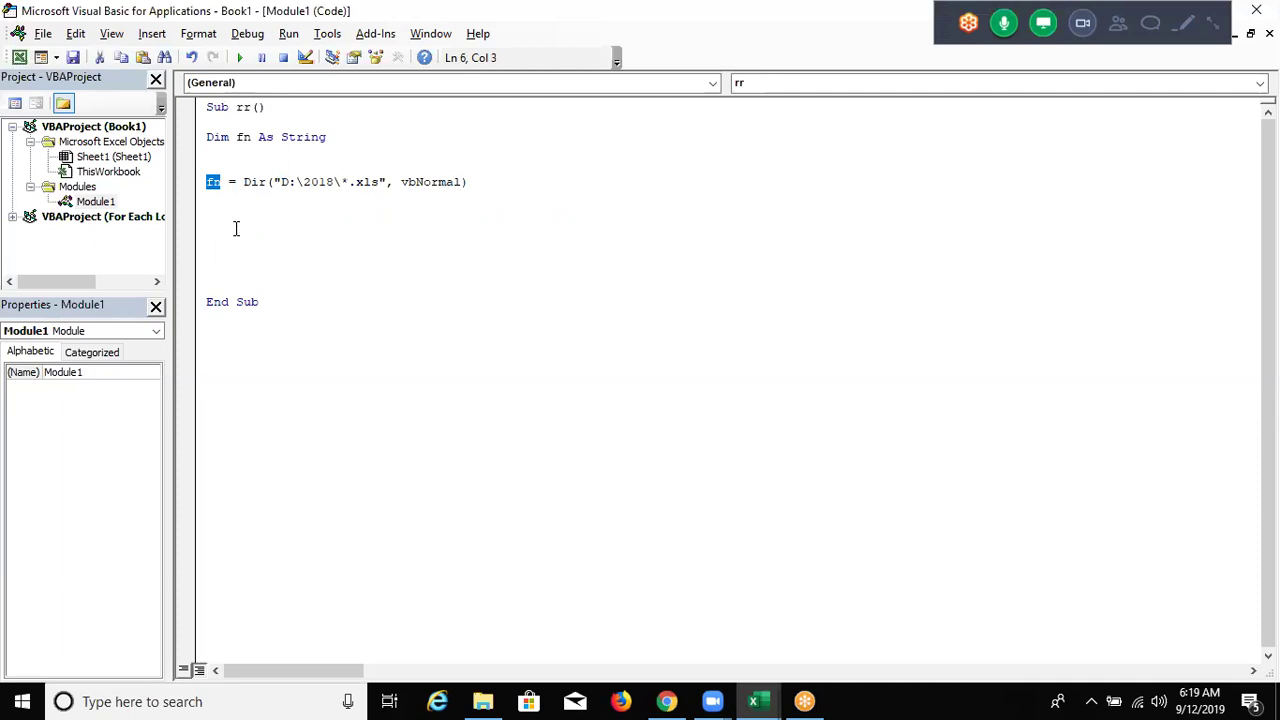
pyautogui.moveTo(329, 138); pyautogui.dragTo(180, 148)
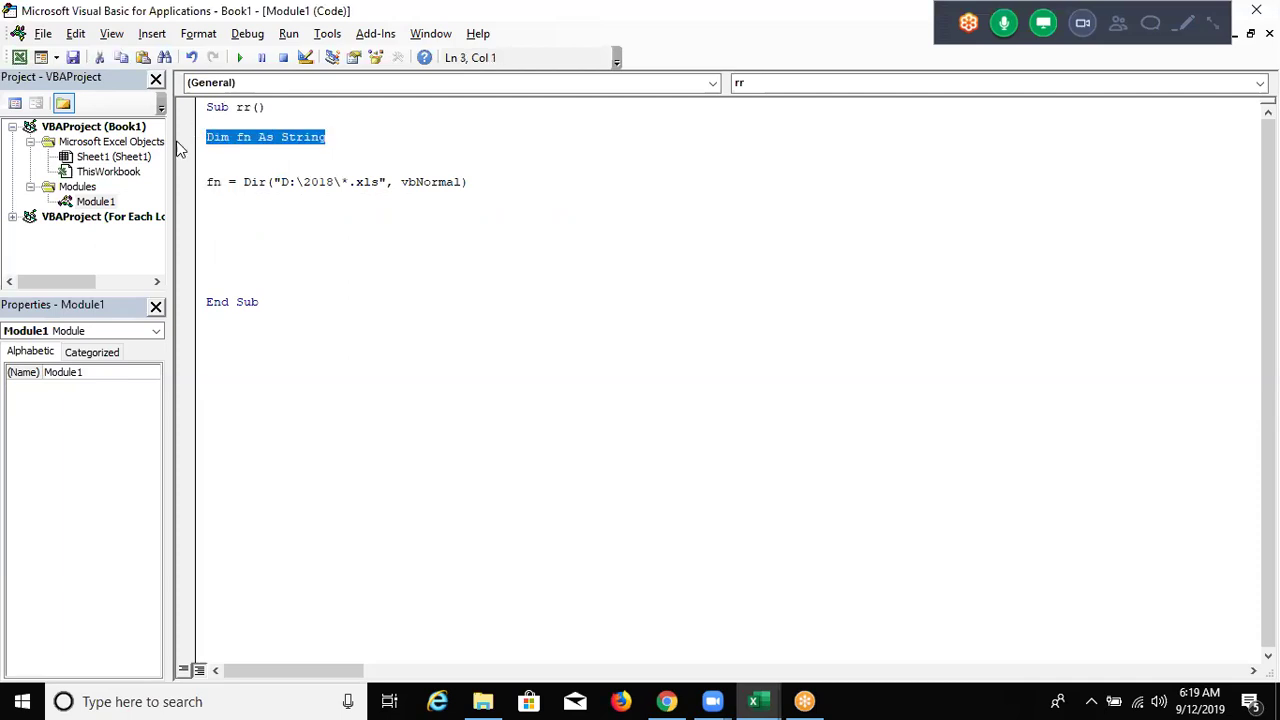
pyautogui.doubleClick(218, 184)
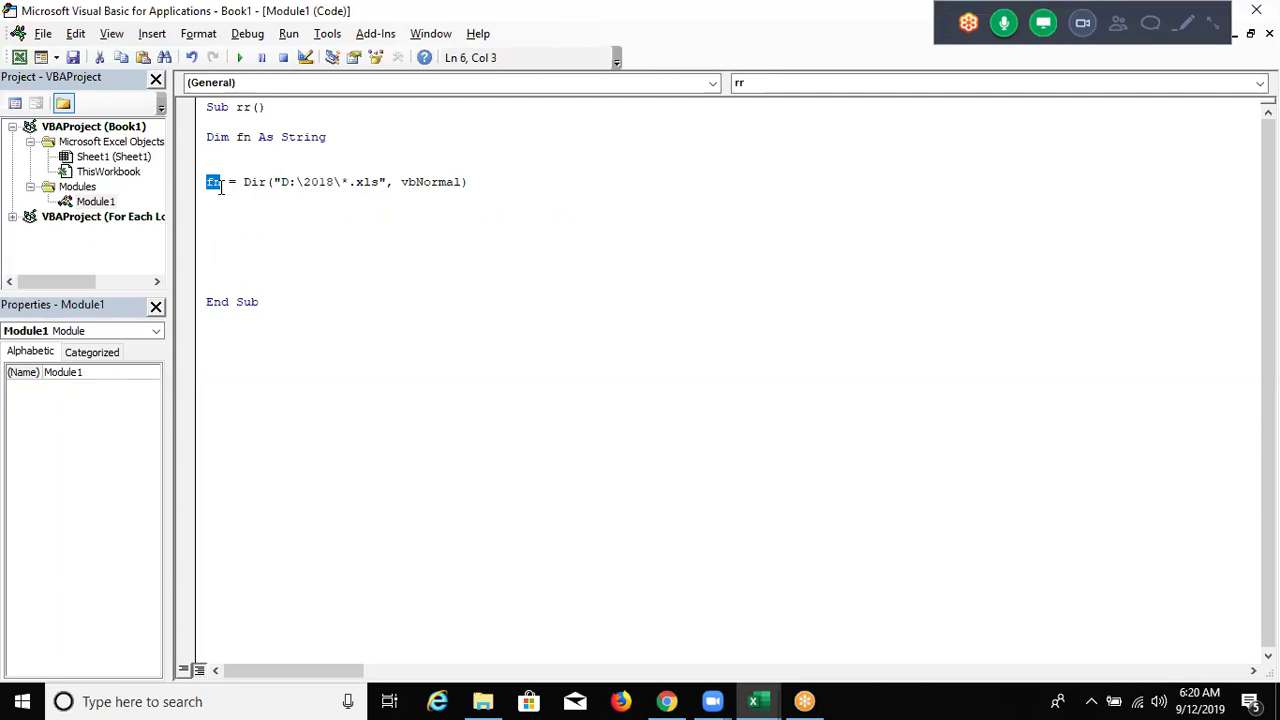
pyautogui.click(213, 197)
pyautogui.hotkey('alt', 'F11')
# - Add Range("A1").Value = fn to write the file name into cell A1
pyautogui.click(31, 218)
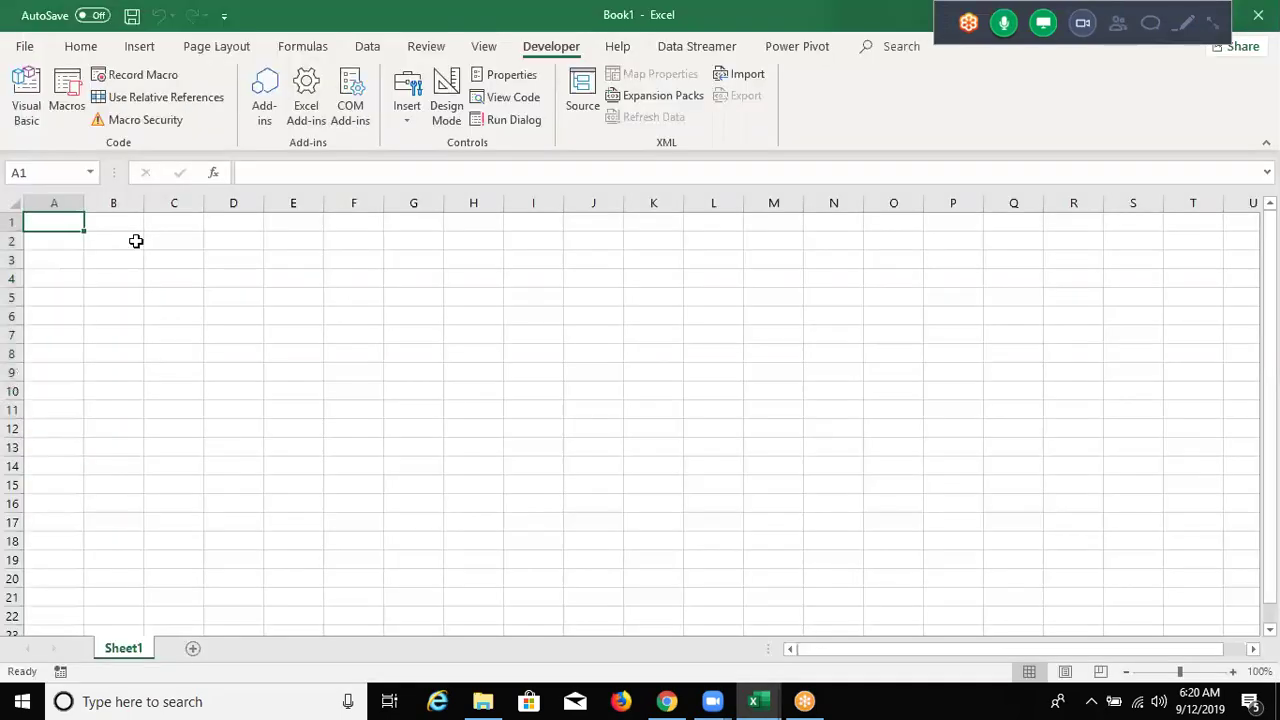
pyautogui.hotkey('alt', 'F11')
pyautogui.press('Return')
pyautogui.write('range("A1"')
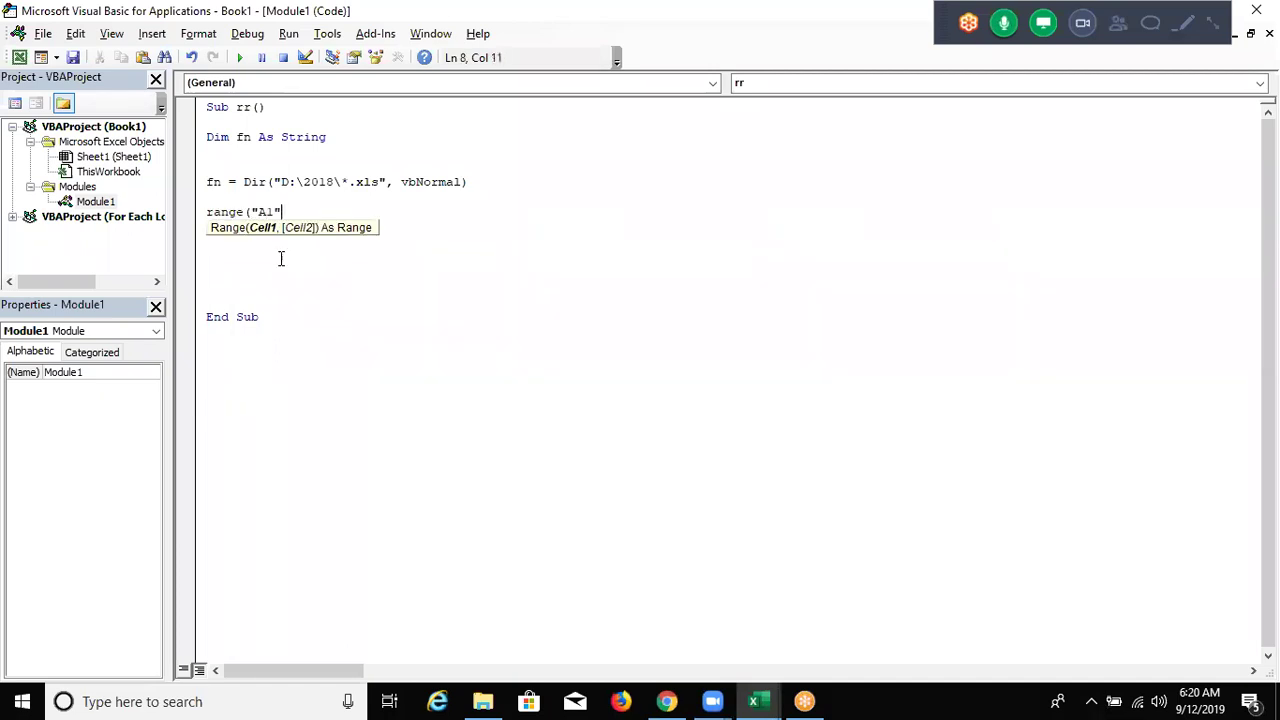
pyautogui.write(').v')
pyautogui.press('Tab')
pyautogui.write('= fn')
pyautogui.press('Return')
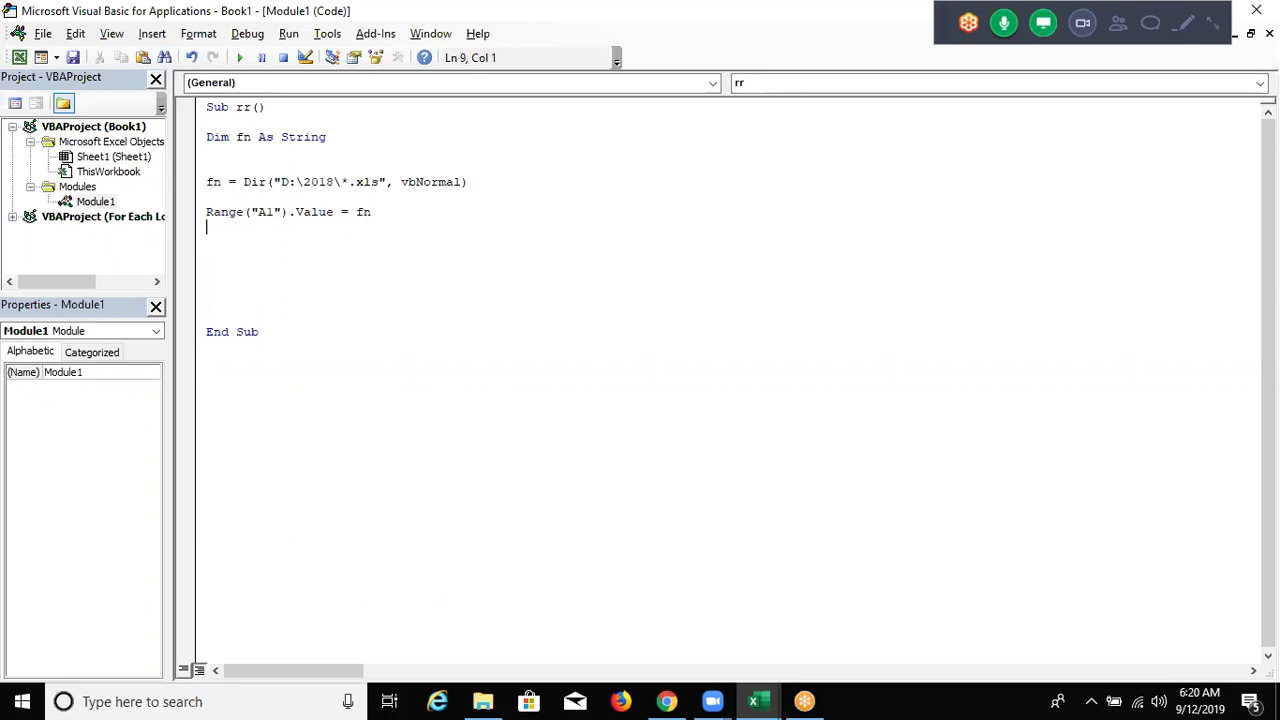
# - Add fn = Dir() and a copy of the A1 line changed to write into A2
pyautogui.write('fn=dir')
pyautogui.write('()')
pyautogui.press('Return')
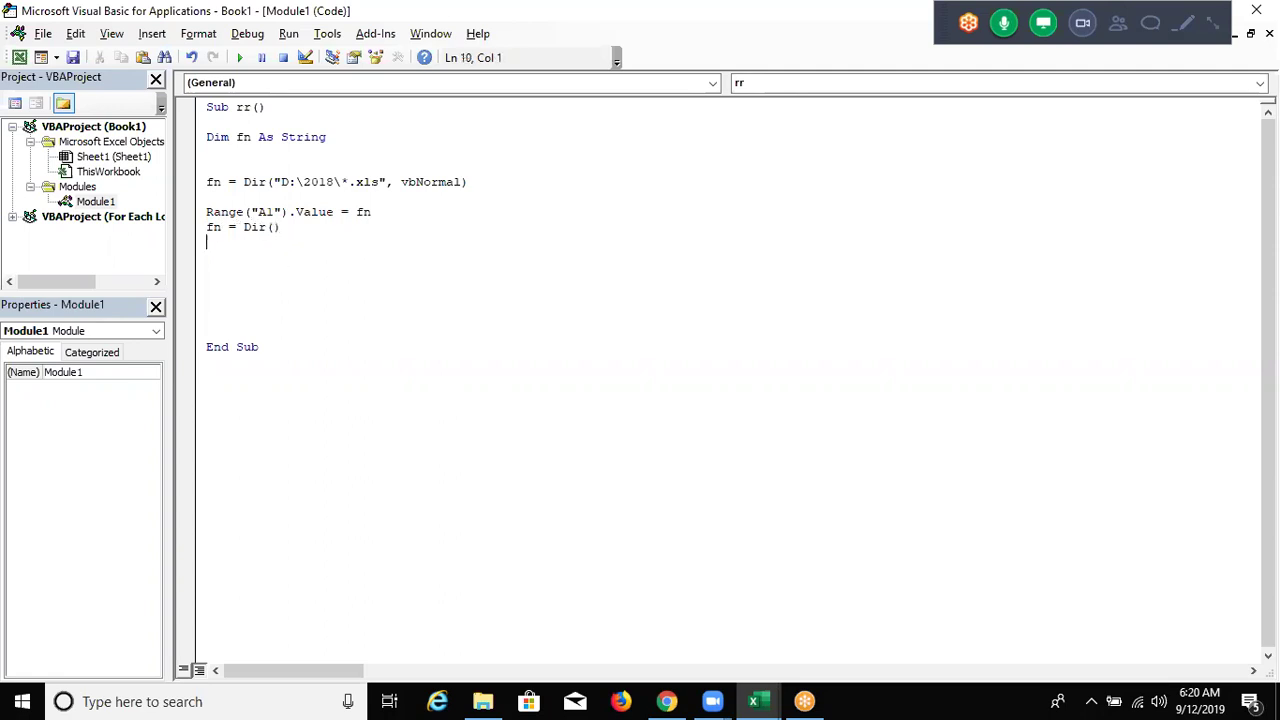
pyautogui.press('Up')
pyautogui.hotkey('shift', 'Down')
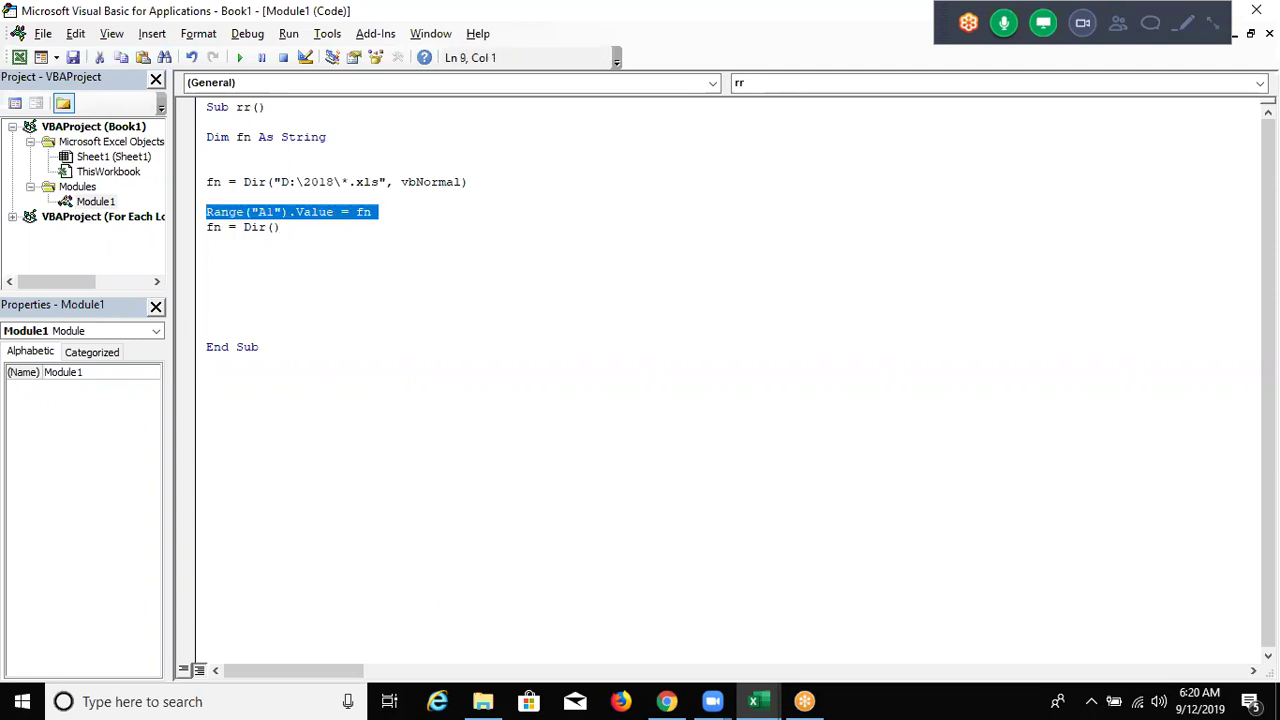
pyautogui.hotkey('ctrl', 'c')
pyautogui.press('Down')
pyautogui.hotkey('ctrl', 'v')
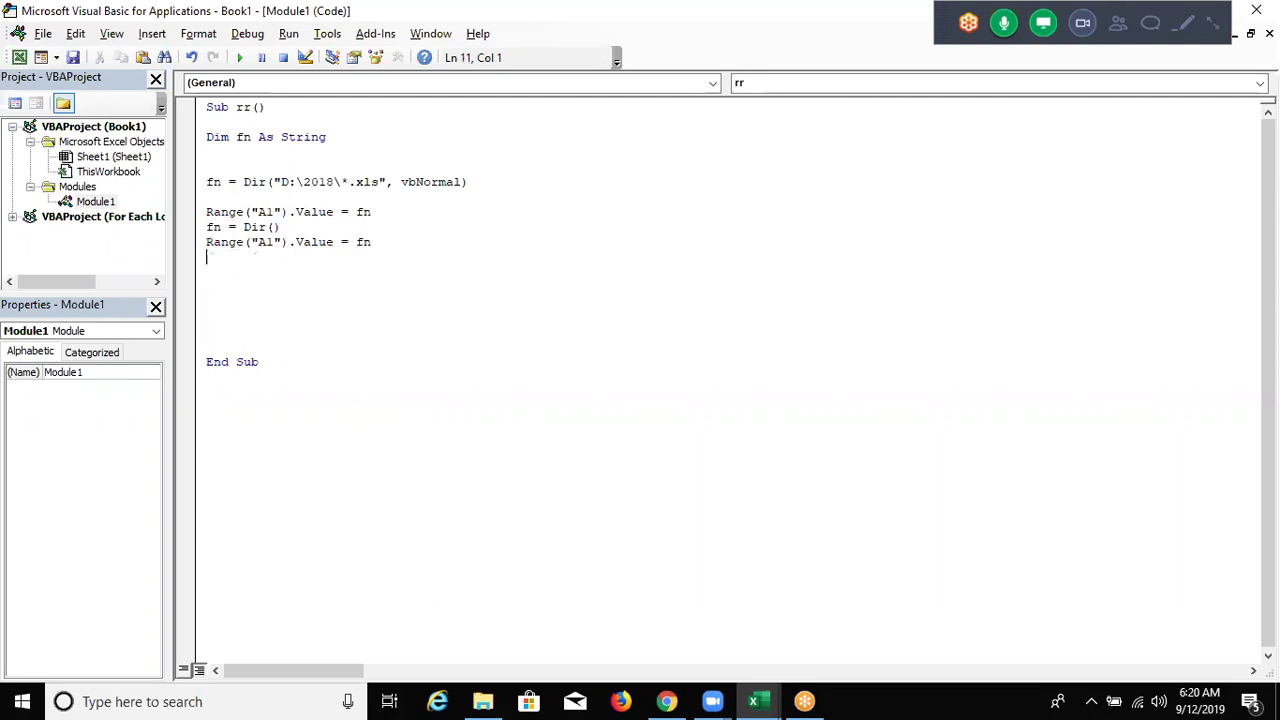
pyautogui.click(267, 242)
pyautogui.press('Delete')
pyautogui.write('2')
# - Check cell A2 on the worksheet and return to the macro code
pyautogui.click(284, 272)
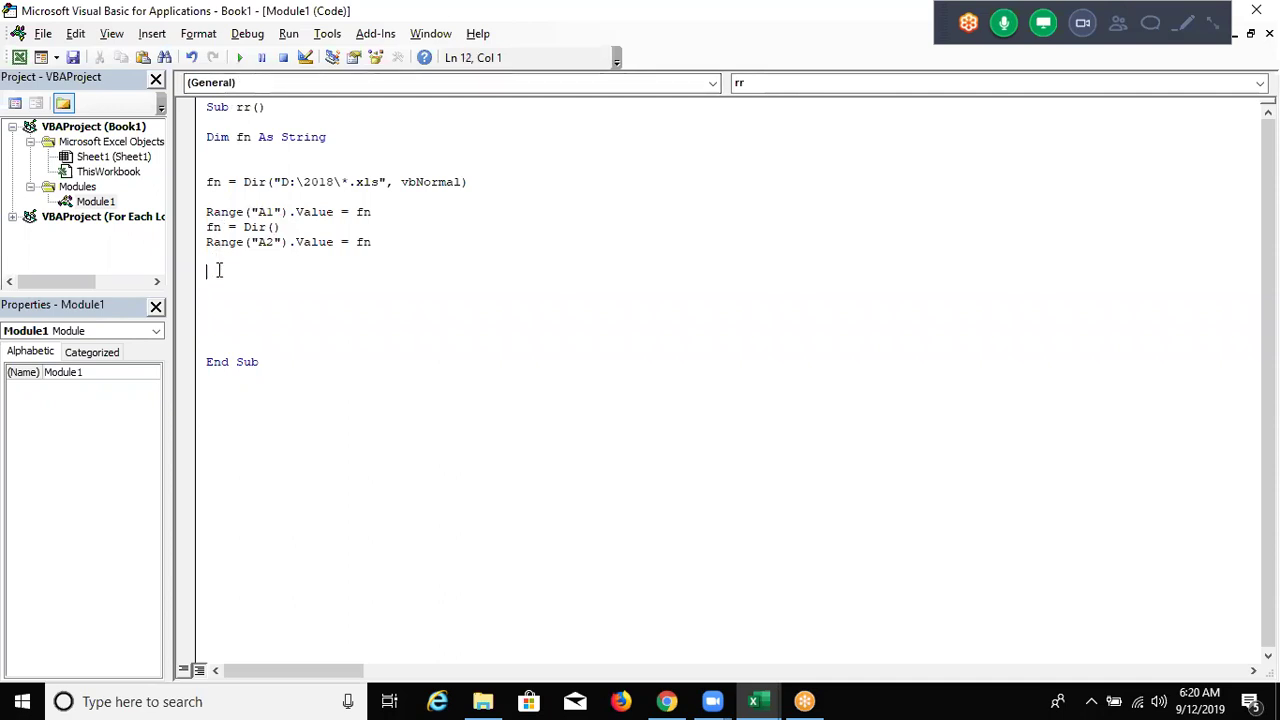
pyautogui.hotkey('alt', 'F11')
pyautogui.click(57, 240)
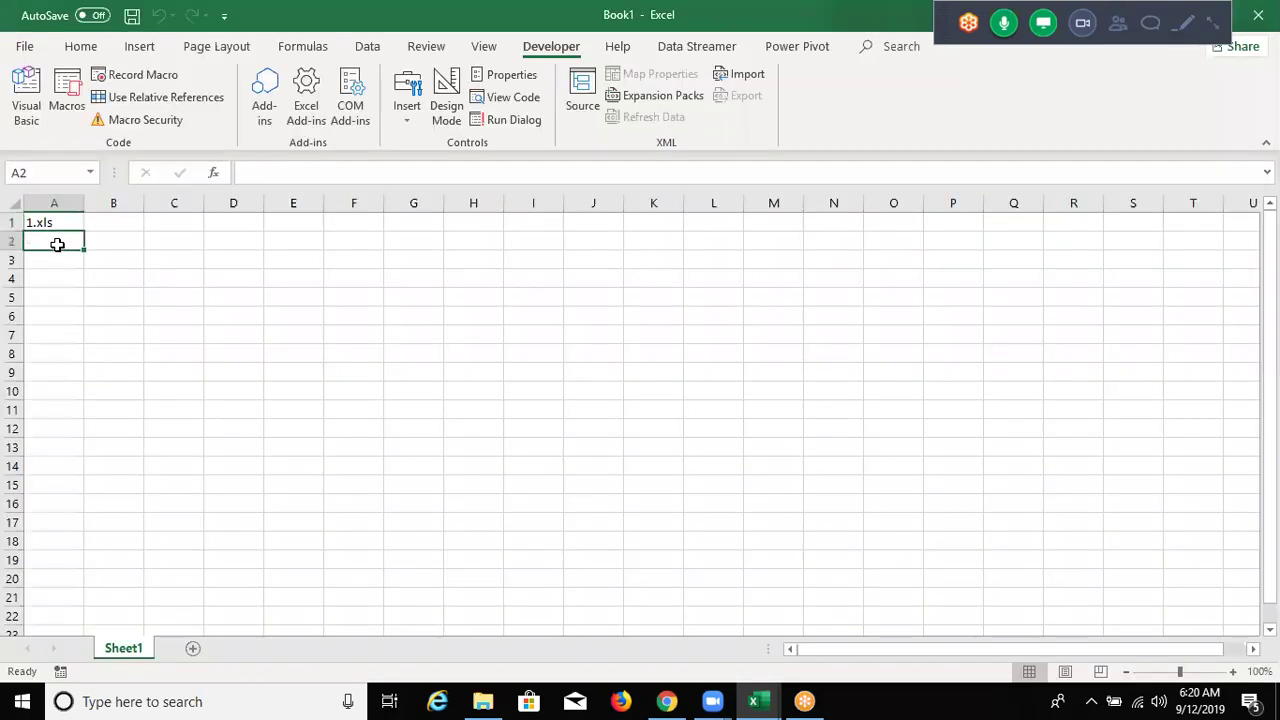
pyautogui.hotkey('alt', 'F11')
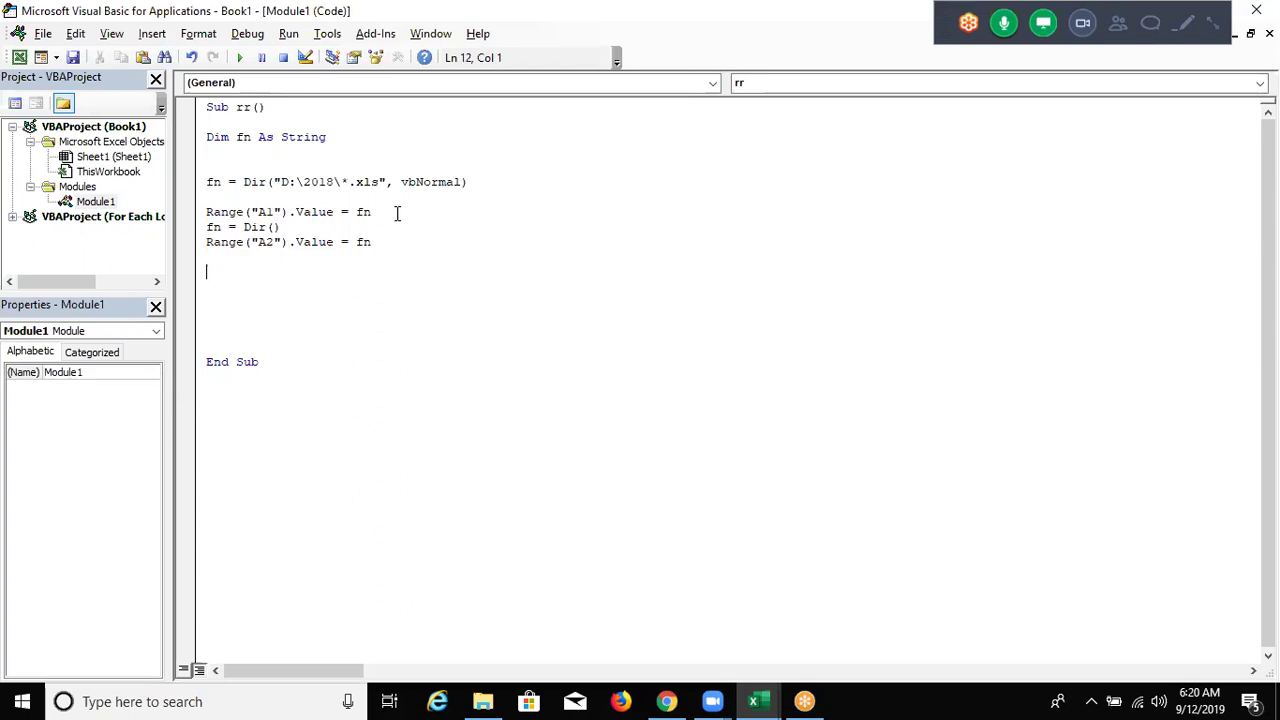
# - Change the pattern to *.xlsm, run rr, debug run-time error 5, and view the empty sheet
pyautogui.click(384, 182)
pyautogui.write('m')
pyautogui.click(469, 227)
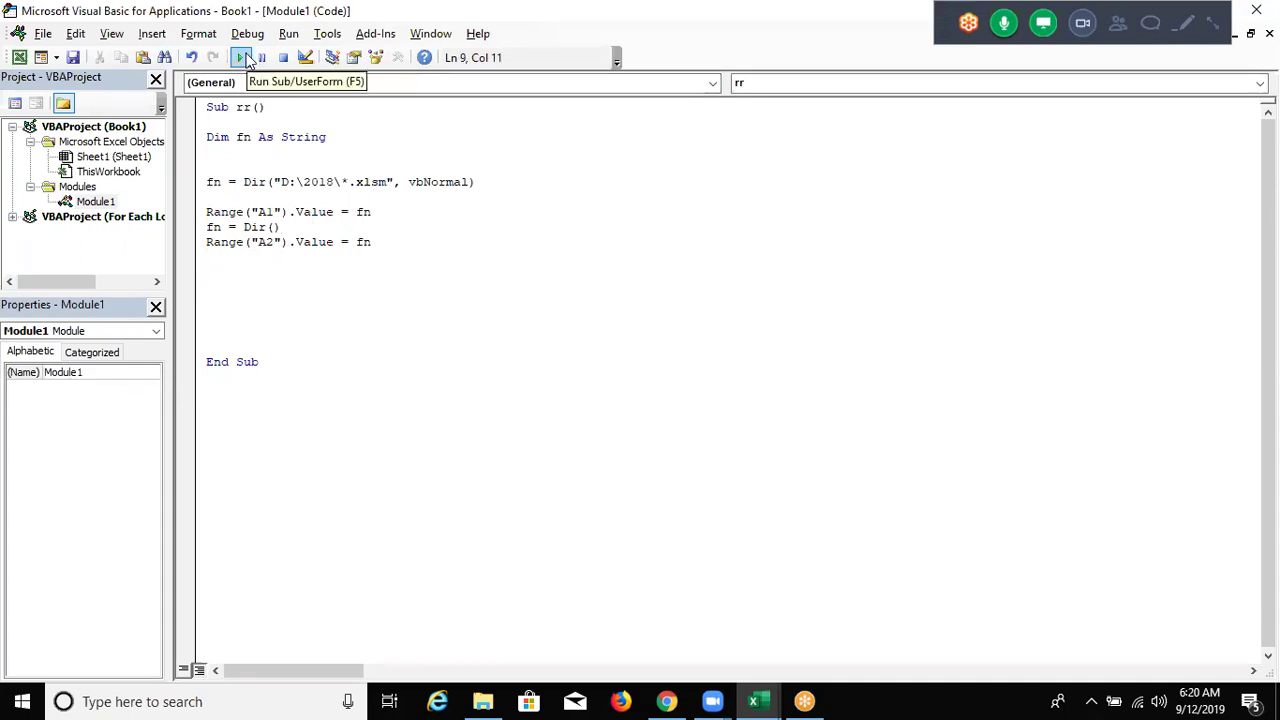
pyautogui.click(246, 58)
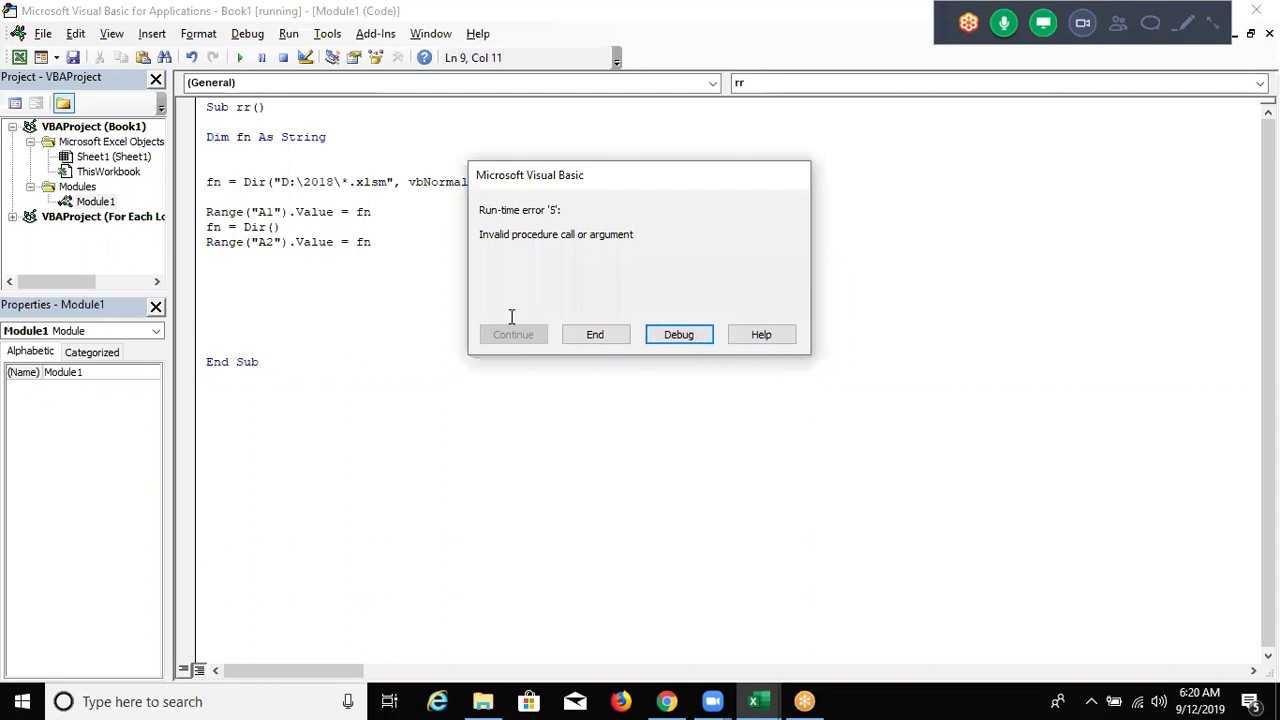
pyautogui.press('Return')
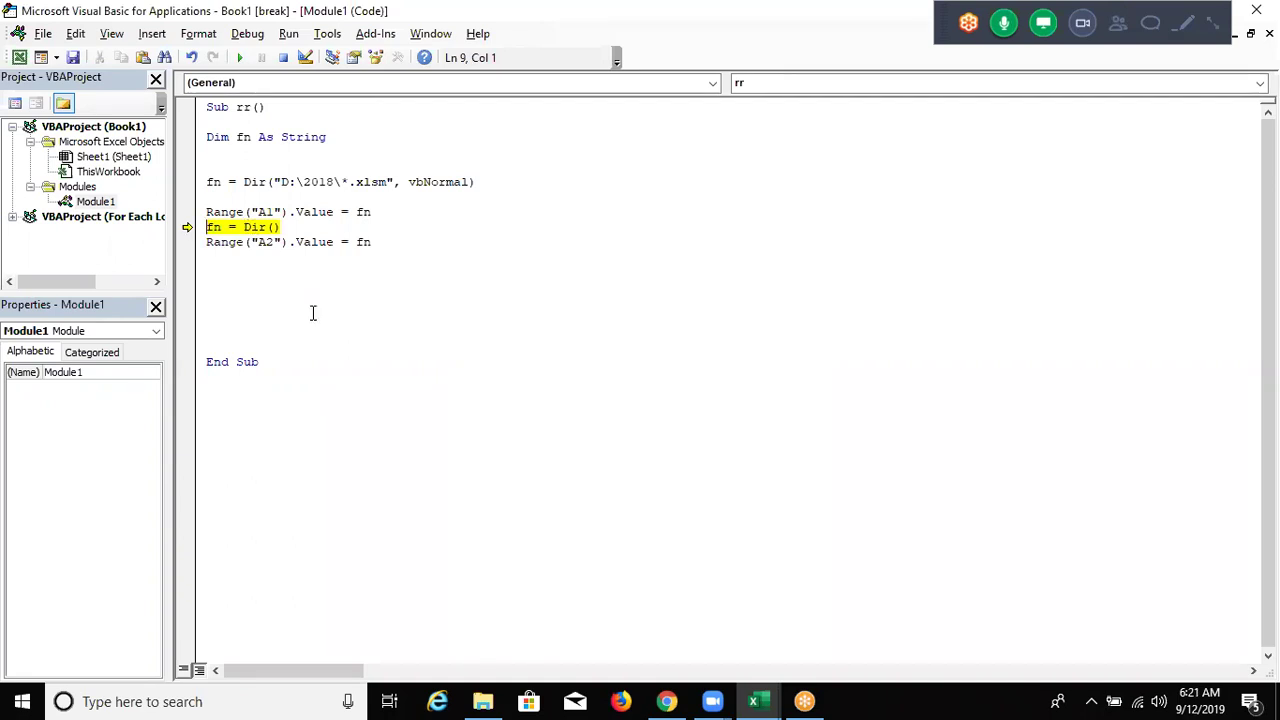
pyautogui.hotkey('alt', 'F11')
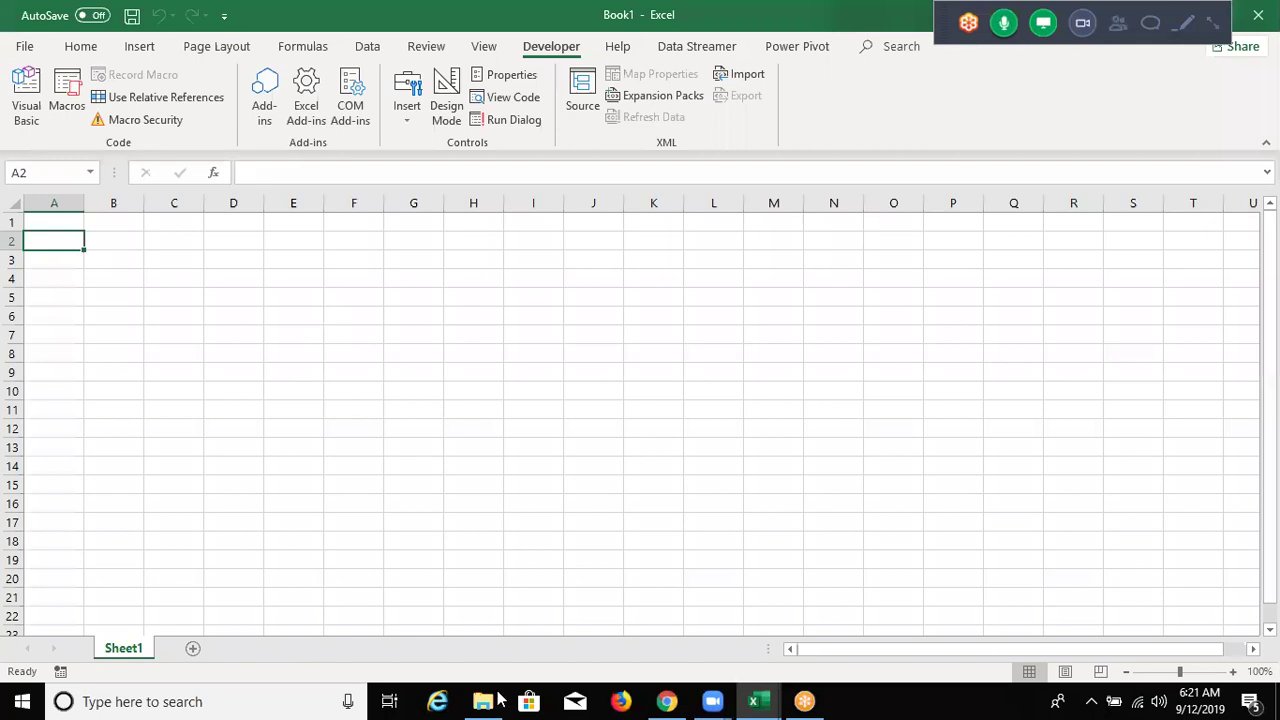
pyautogui.click(483, 701)
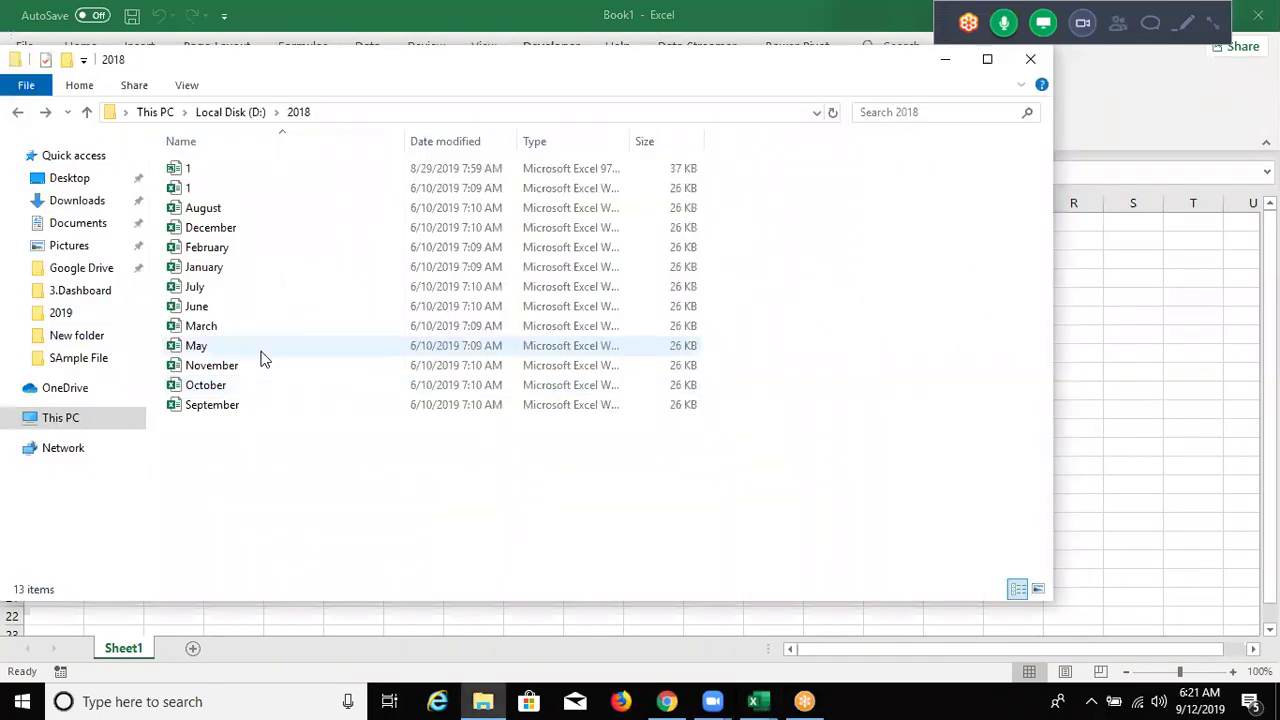
pyautogui.click(260, 348)
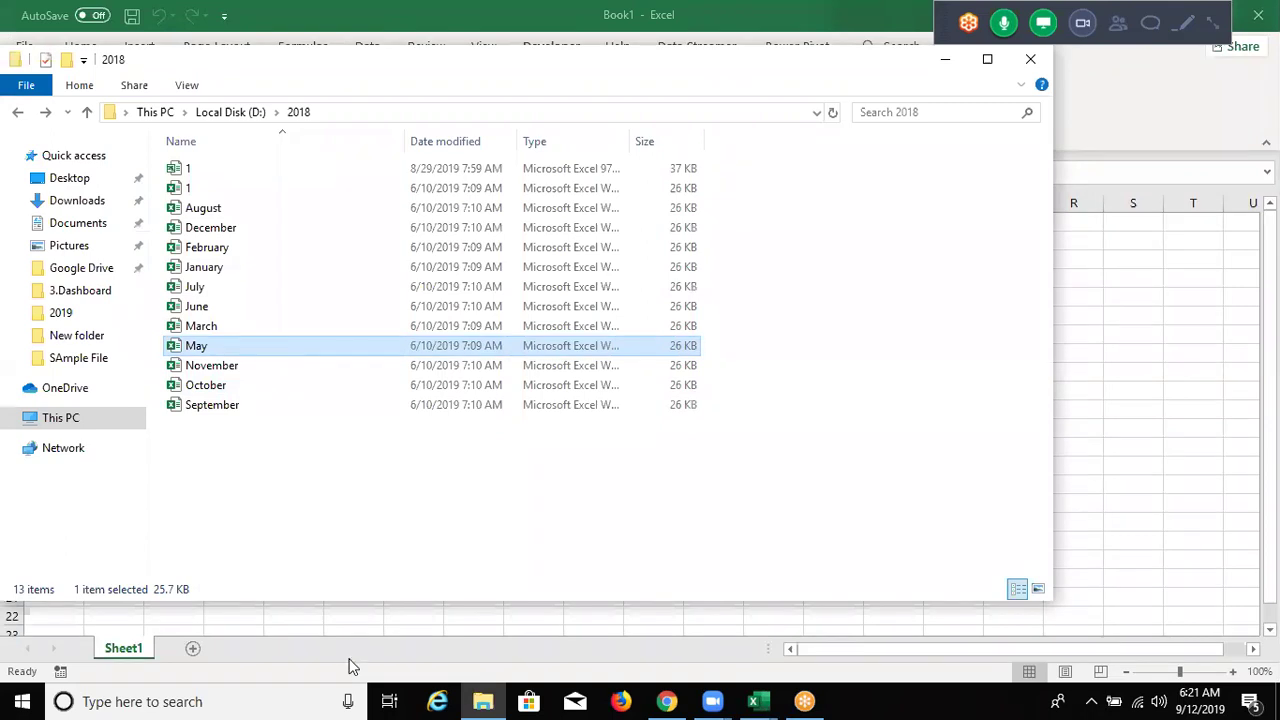
pyautogui.hotkey('shift', 'F10')
pyautogui.press('Escape')
pyautogui.hotkey('alt', 'Return')
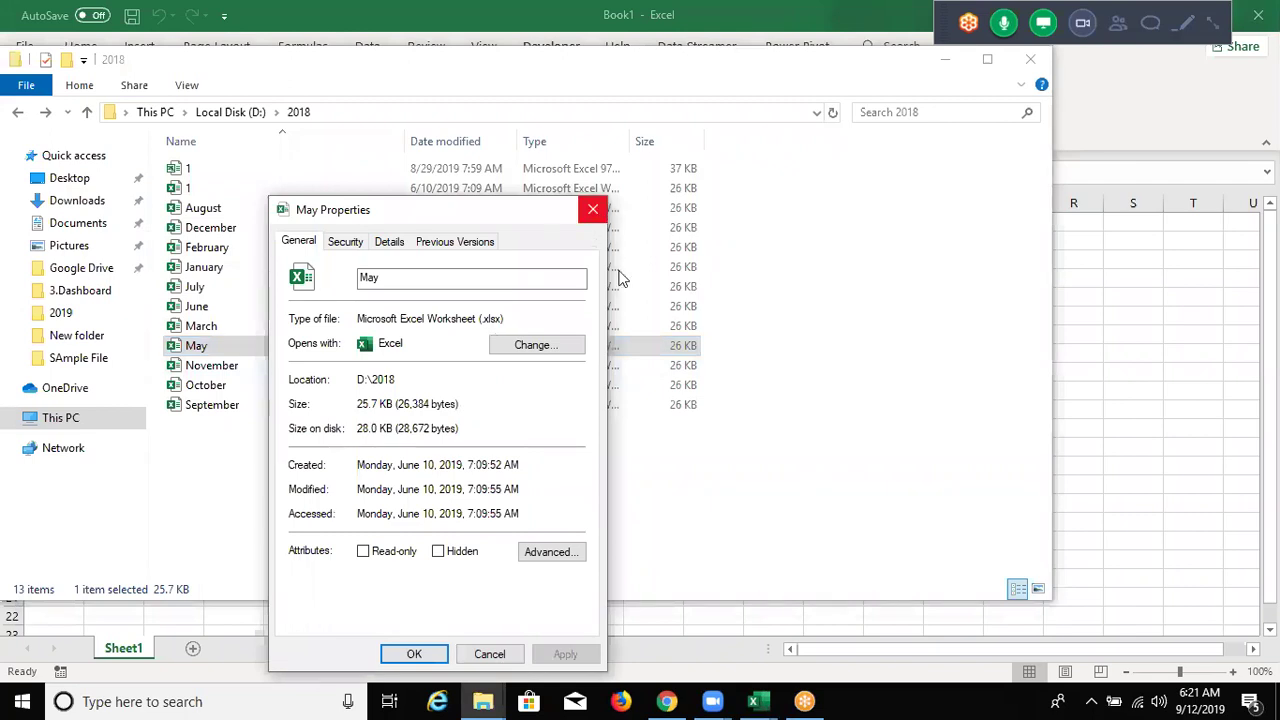
pyautogui.click(593, 210)
pyautogui.click(757, 701)
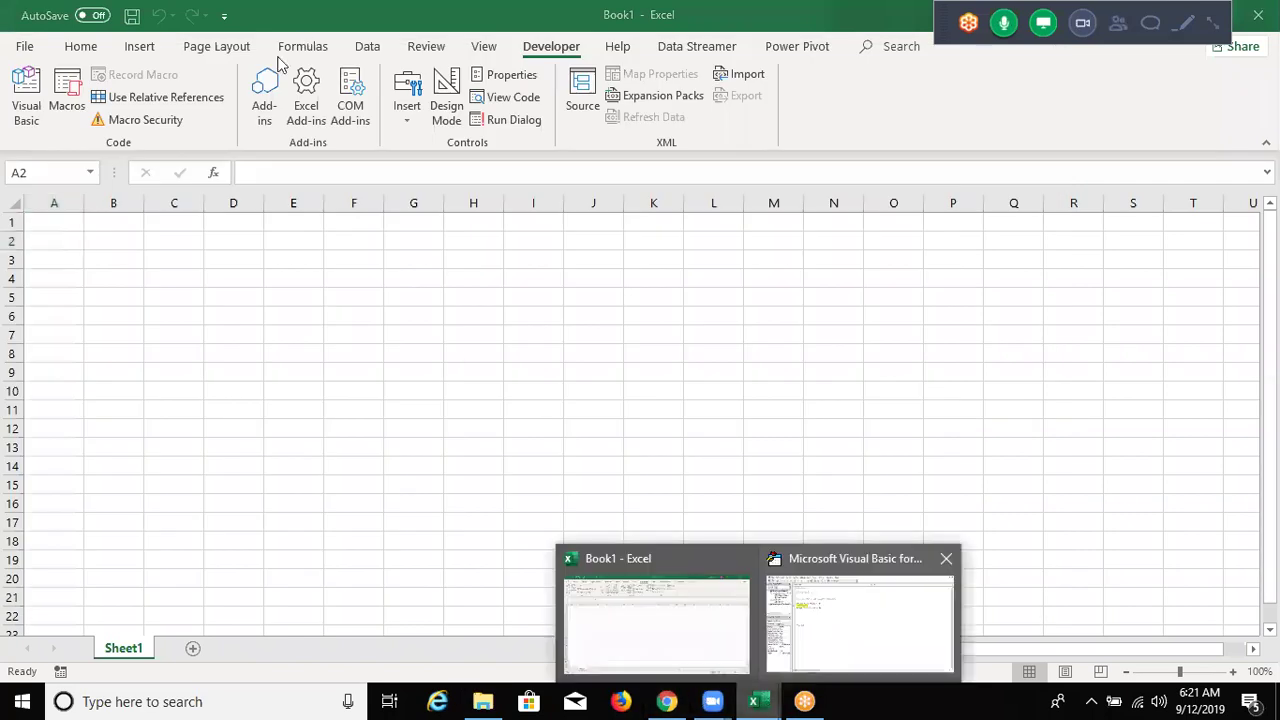
# - Stop the paused run, change the pattern to D:\2018\*.*, run rr and check the sheet
pyautogui.hotkey('alt', 'F11')
pyautogui.press('F5')
pyautogui.doubleClick(370, 182)
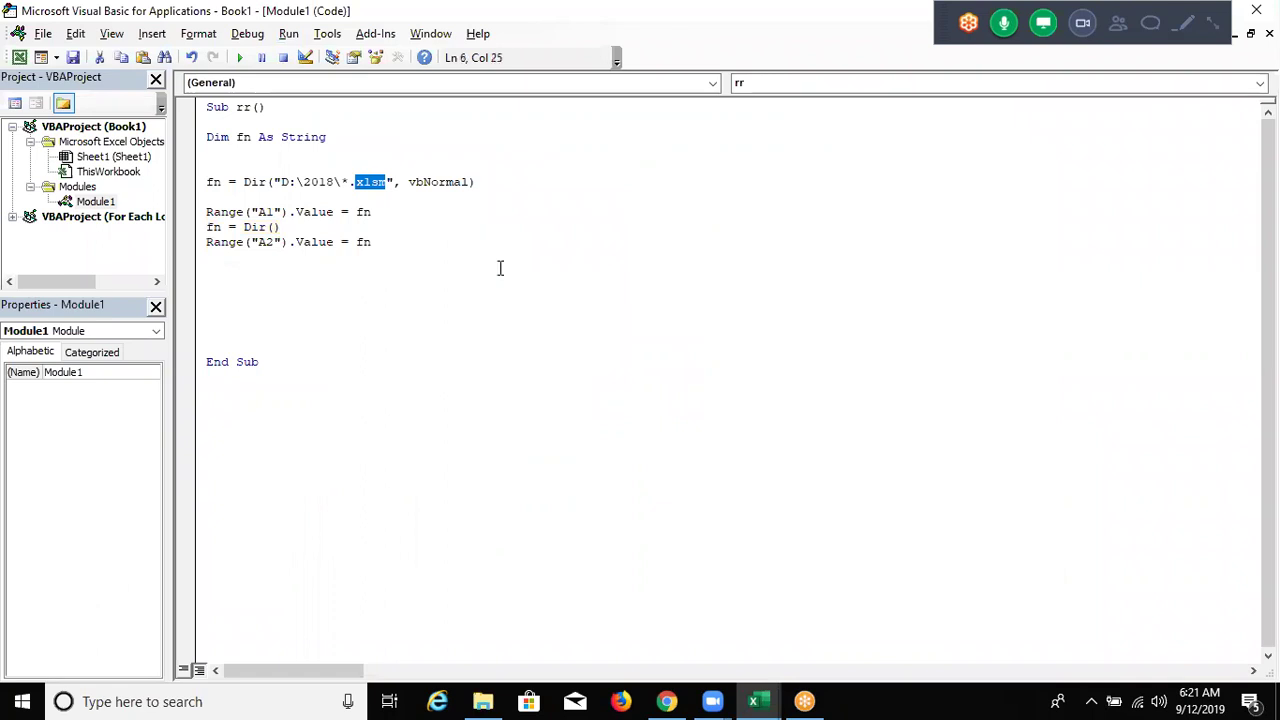
pyautogui.write('*')
pyautogui.click(500, 268)
pyautogui.click(241, 58)
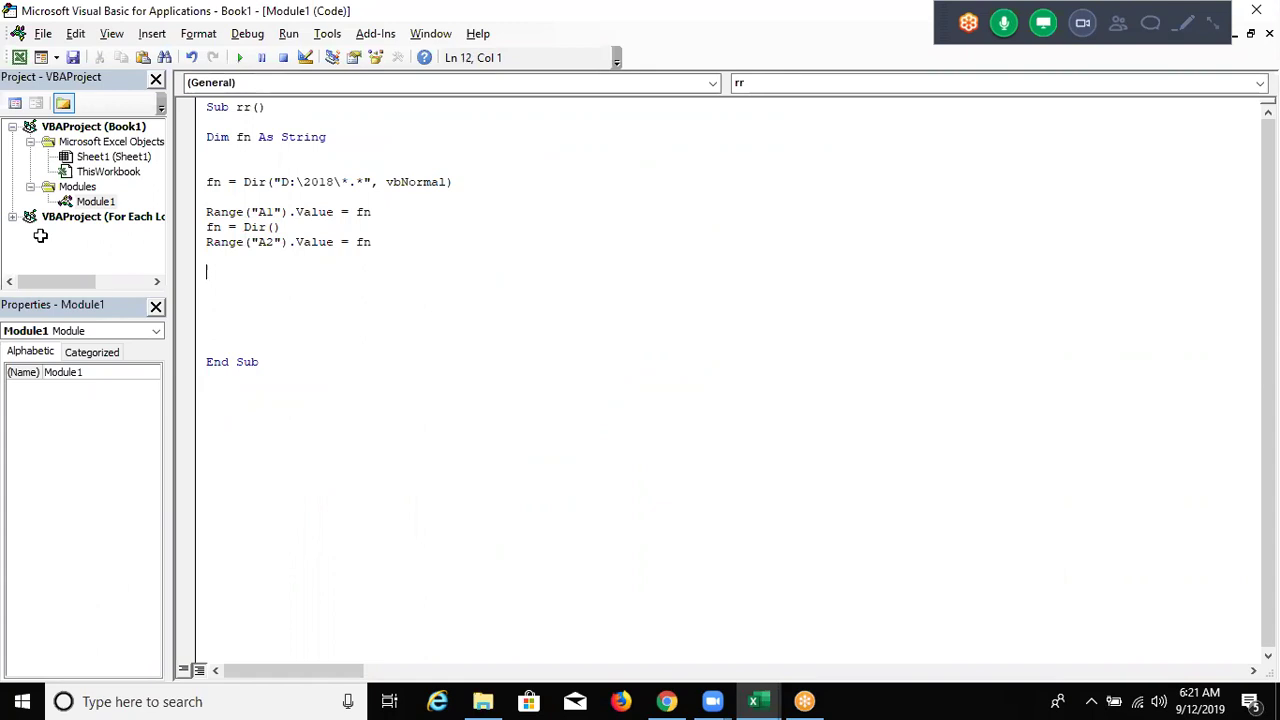
pyautogui.hotkey('alt', 'F11')
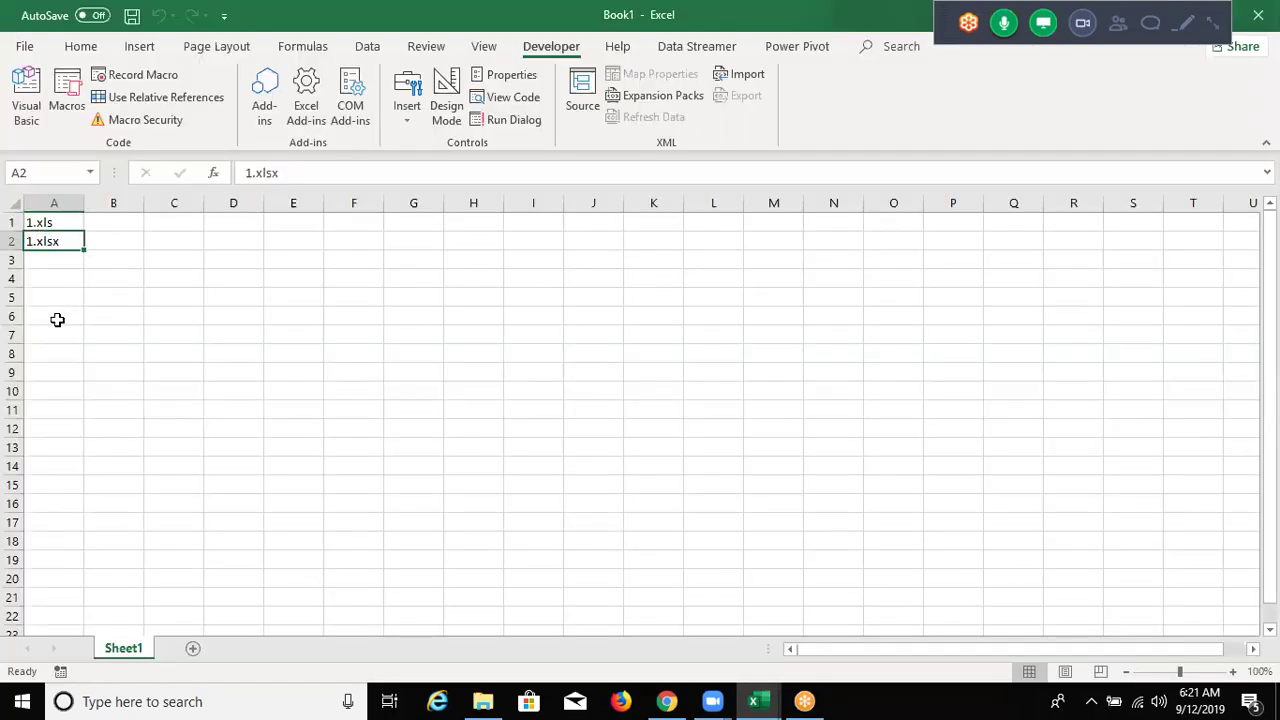
pyautogui.hotkey('alt', 'F11')
# - Copy the fn = Dir()/Range("A2") line pair, paste it three times, and rerun to see February.xlsx in A2
pyautogui.press('Up')
pyautogui.hotkey('shift', 'Up')
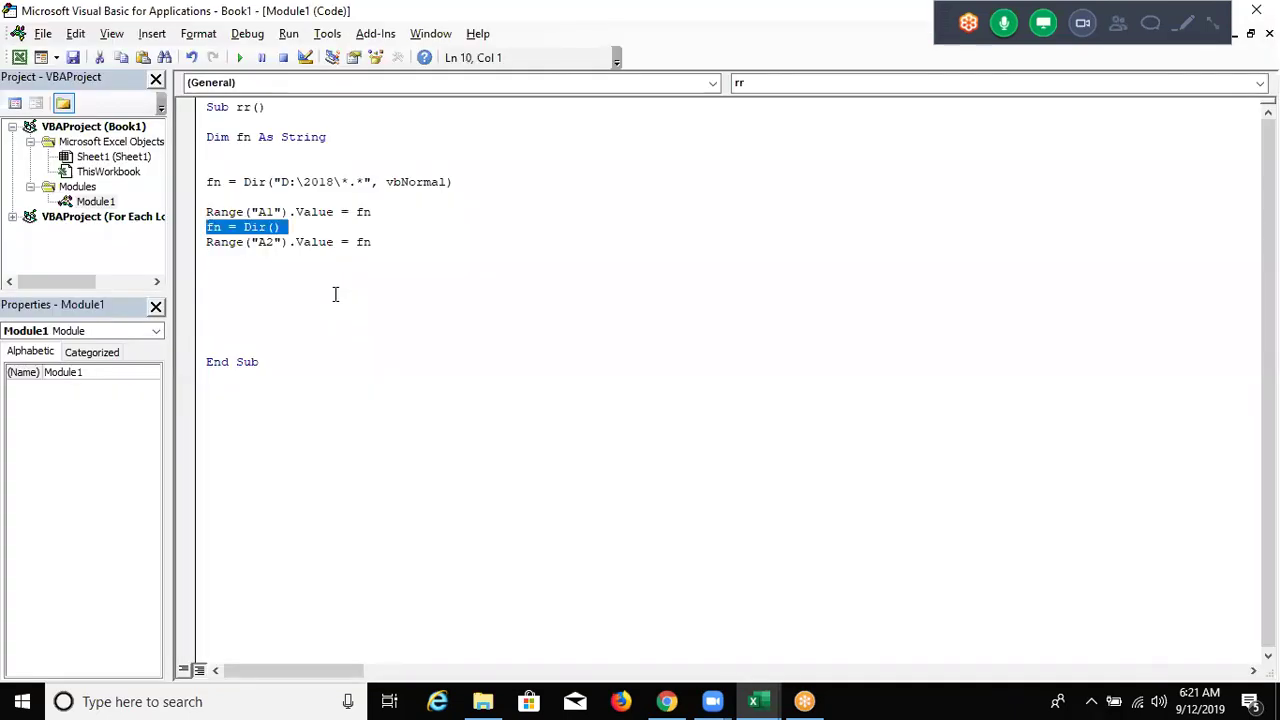
pyautogui.hotkey('shift', 'Down')
pyautogui.hotkey('ctrl', 'c')
pyautogui.hotkey('ctrl', 'v')
pyautogui.hotkey('ctrl', 'v')
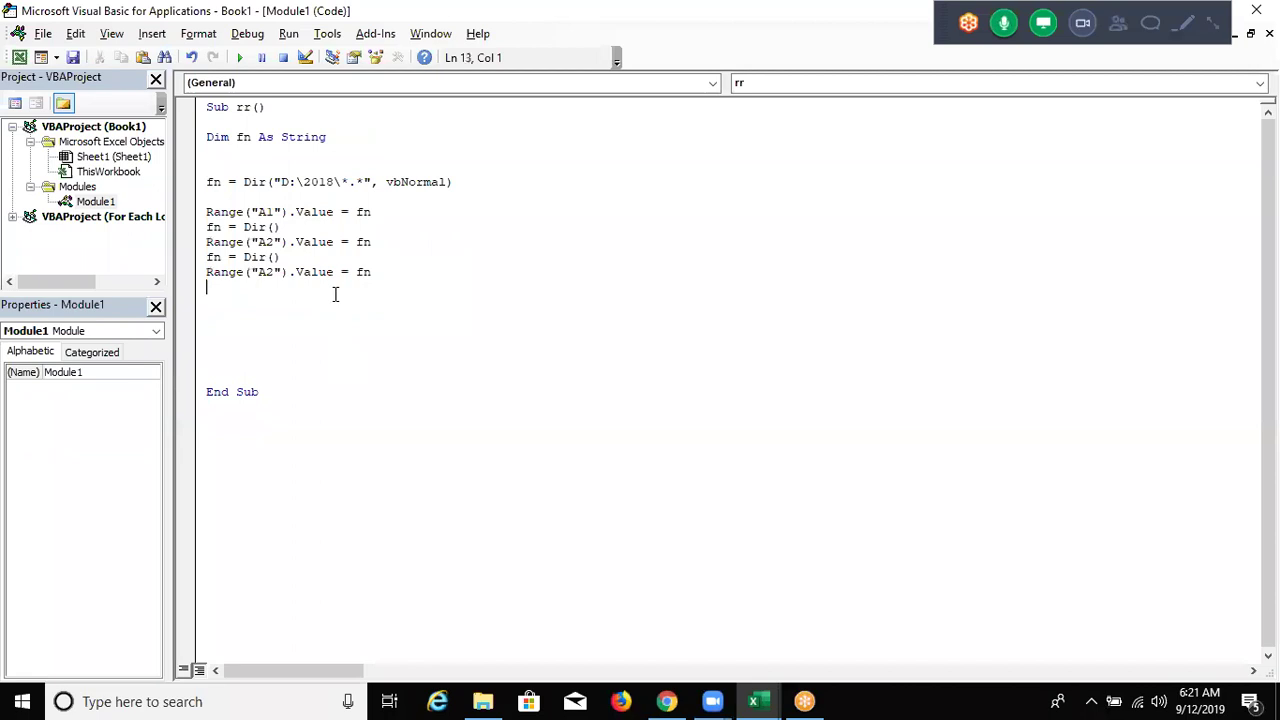
pyautogui.hotkey('ctrl', 'v')
pyautogui.hotkey('ctrl', 'v')
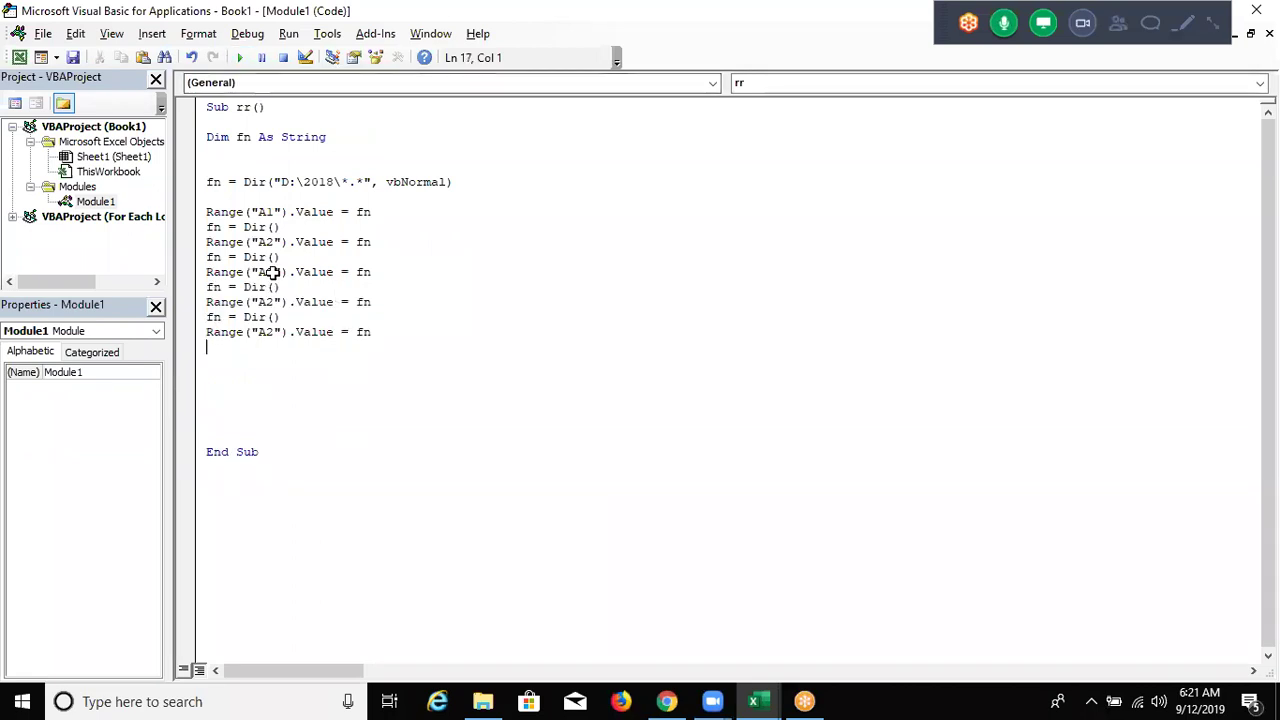
pyautogui.hotkey('alt', 'F11')
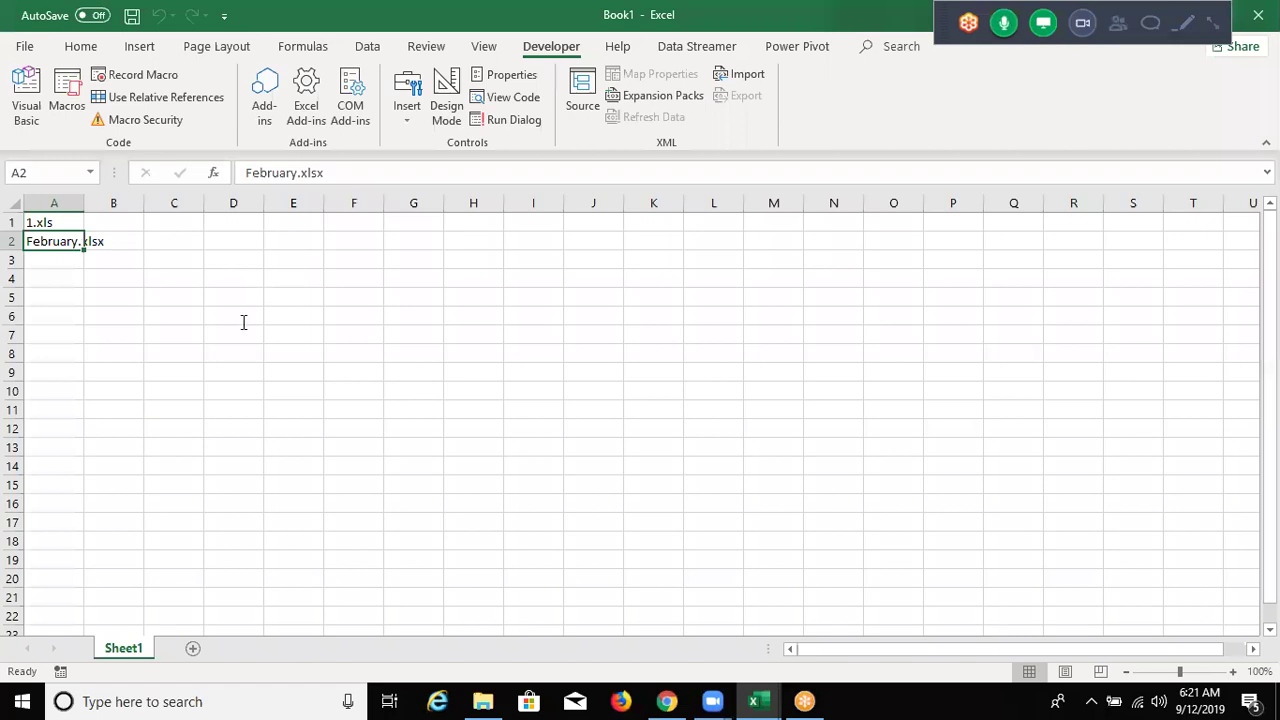
pyautogui.hotkey('alt', 'F11')
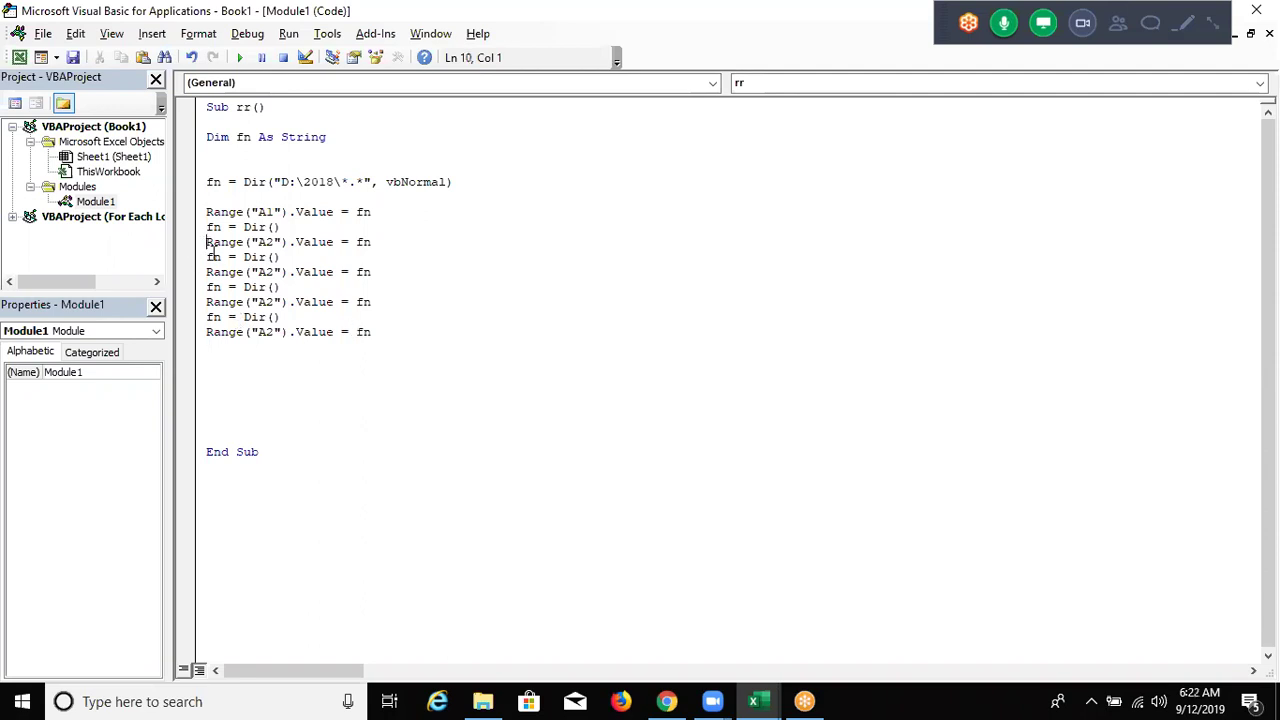
# - Delete the repeated Range("A2") and fn = Dir() lines
pyautogui.moveTo(206, 242); pyautogui.dragTo(266, 373)
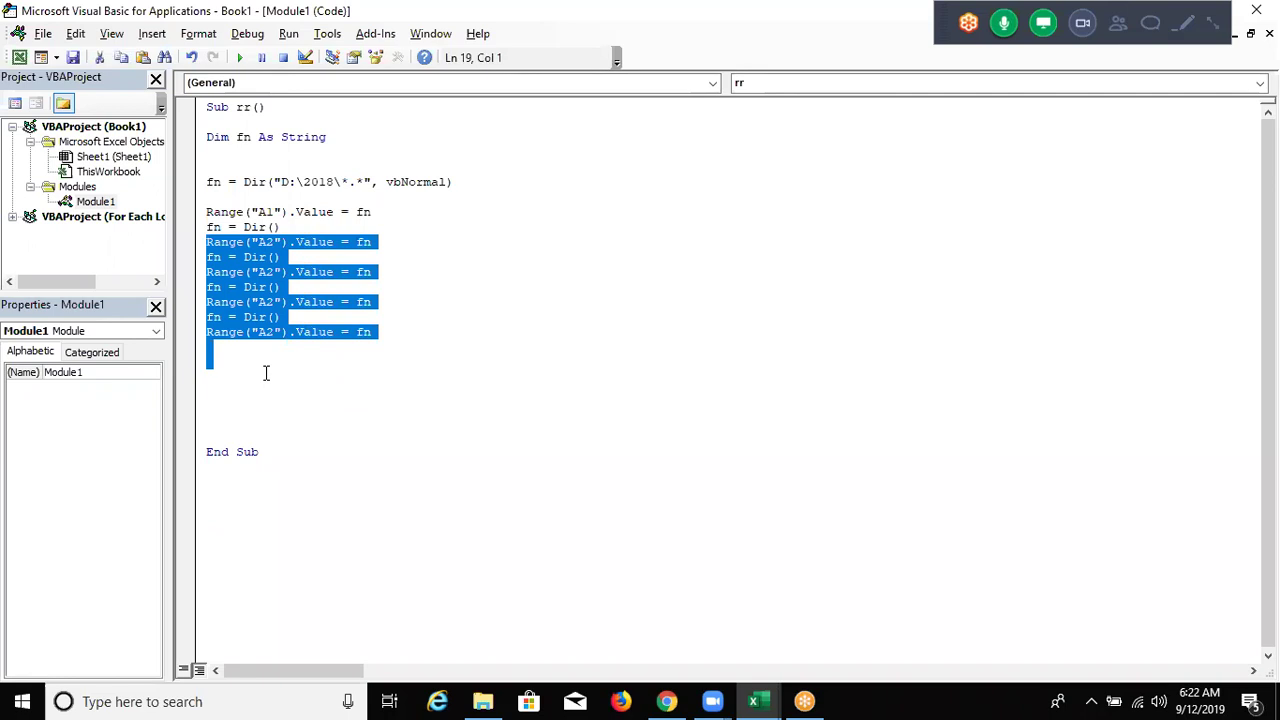
pyautogui.press('Delete')
pyautogui.click(269, 282)
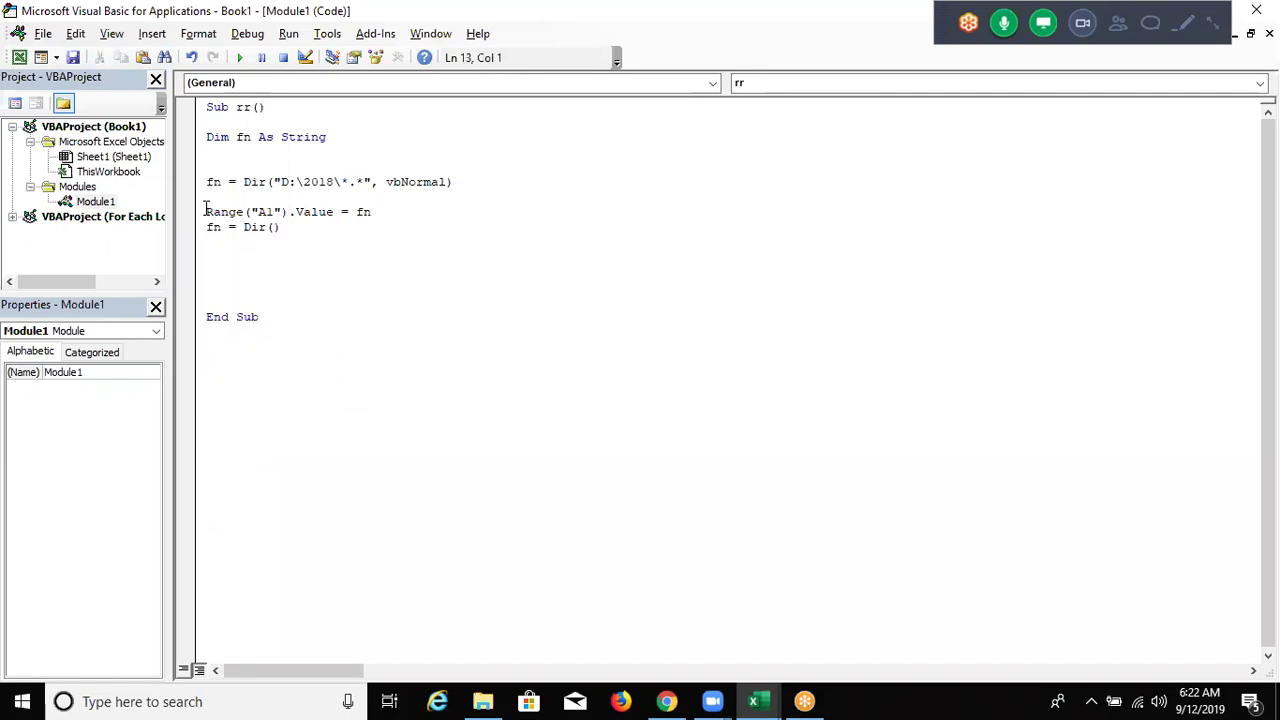
# - Highlight the A1 assignment, Dir() and fn, then insert a blank line above Range("A1")
pyautogui.moveTo(205, 211); pyautogui.dragTo(334, 238)
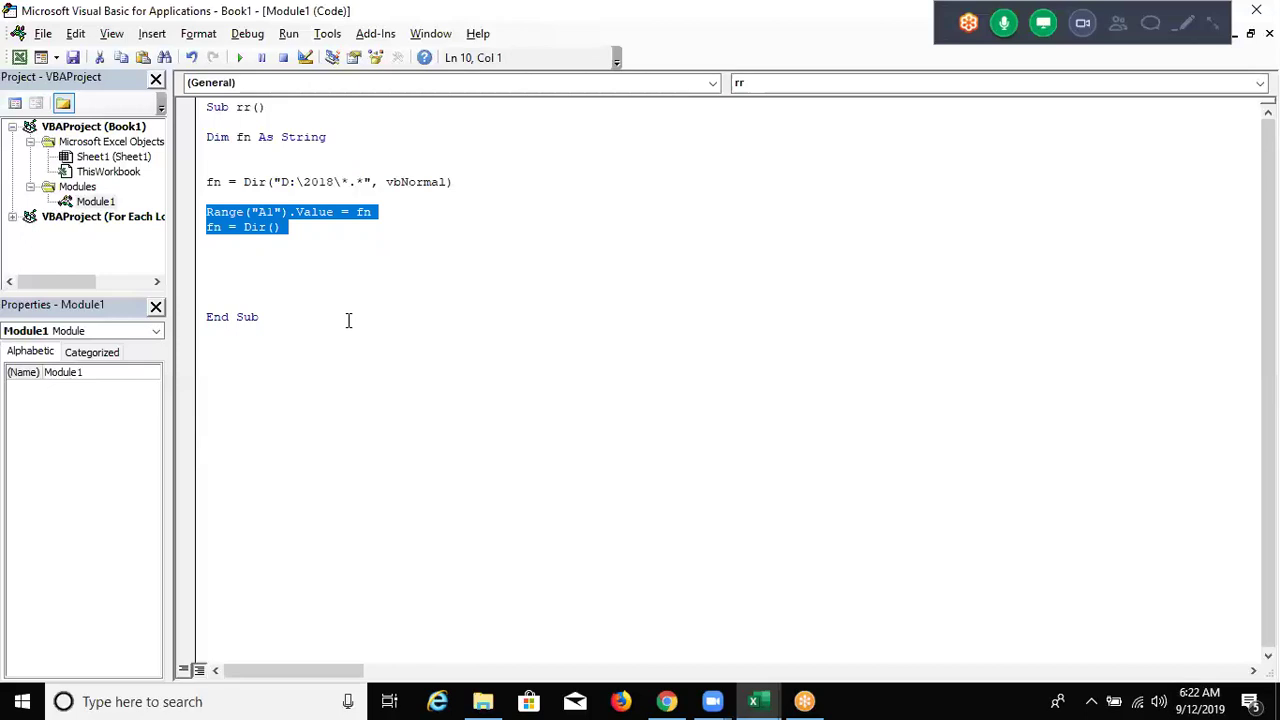
pyautogui.press('Right')
pyautogui.press('Up')
pyautogui.press('Right')
pyautogui.press('Right')
pyautogui.press('Right')
pyautogui.press('Right')
pyautogui.press('Right')
pyautogui.hotkey('shift', 'Right')
pyautogui.hotkey('shift', 'Right')
pyautogui.hotkey('shift', 'Right')
pyautogui.hotkey('shift', 'Right')
pyautogui.hotkey('shift', 'Right')
pyautogui.hotkey('shift', 'Right')
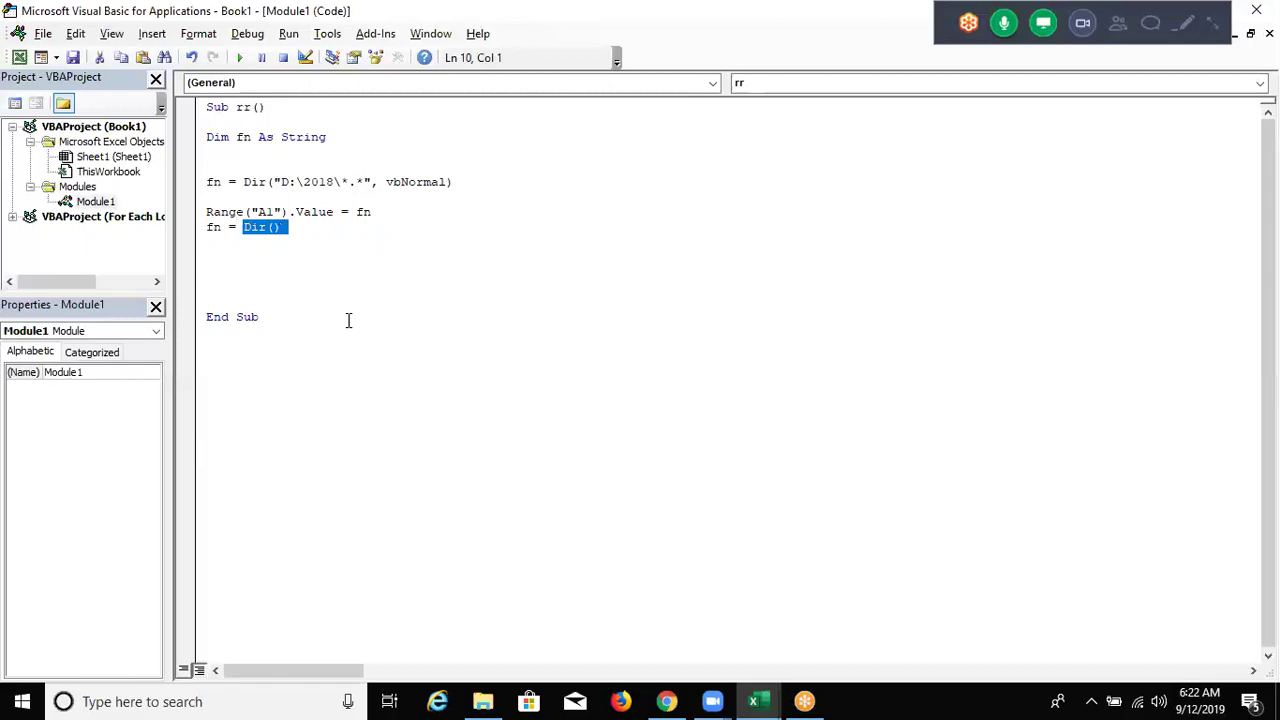
pyautogui.press('Left')
pyautogui.press('Left')
pyautogui.press('Left')
pyautogui.press('Left')
pyautogui.hotkey('shift', 'Left')
pyautogui.hotkey('shift', 'Left')
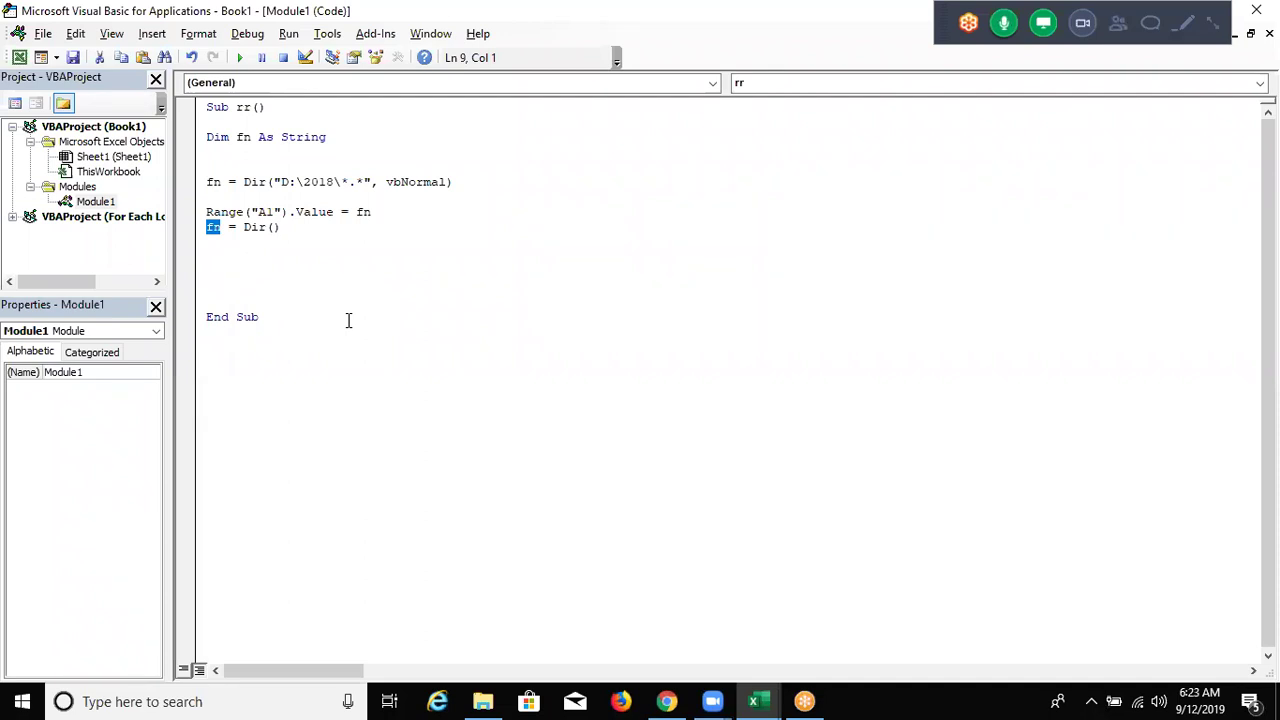
pyautogui.press('Up')
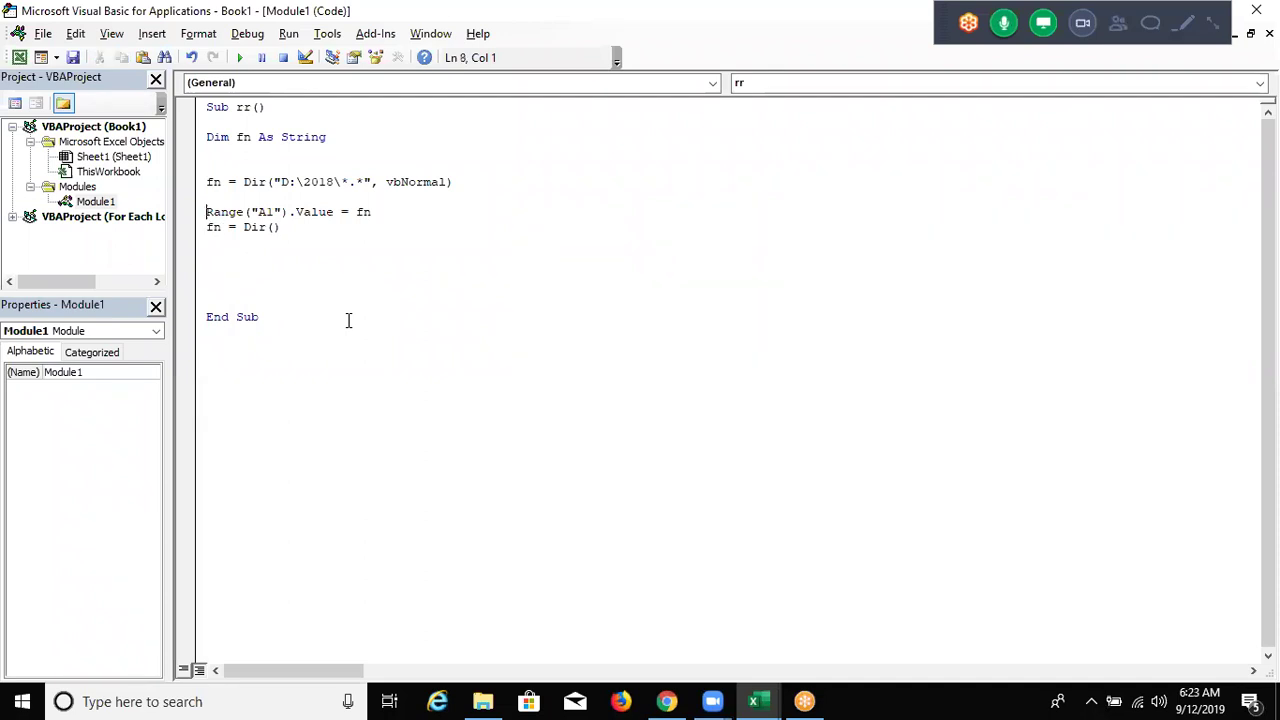
pyautogui.press('Return')
pyautogui.press('Up')
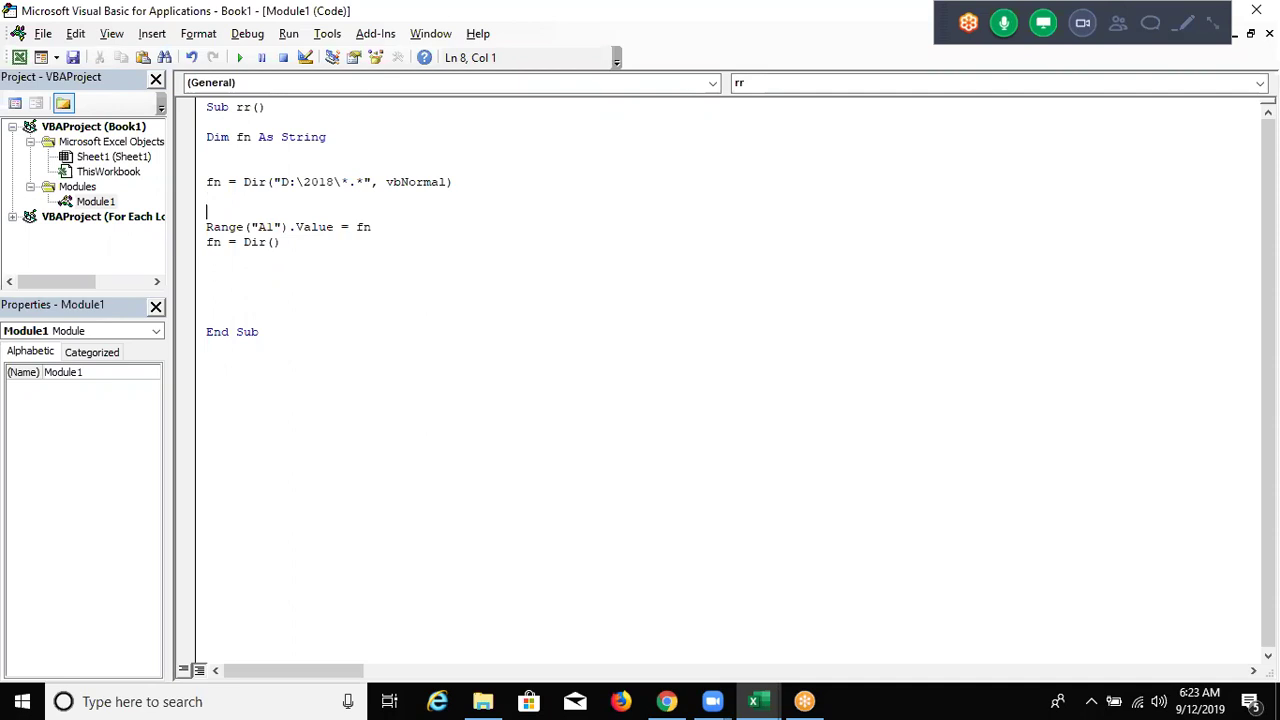
# - Highlight the Range("A1") and fn = Dir() lines and the fn variable as the loop body
pyautogui.click(207, 227)
pyautogui.hotkey('shift', 'Down')
pyautogui.click(207, 242)
pyautogui.hotkey('shift', 'Down')
pyautogui.click(207, 227)
pyautogui.hotkey('shift', 'Down')
pyautogui.hotkey('shift', 'Down')
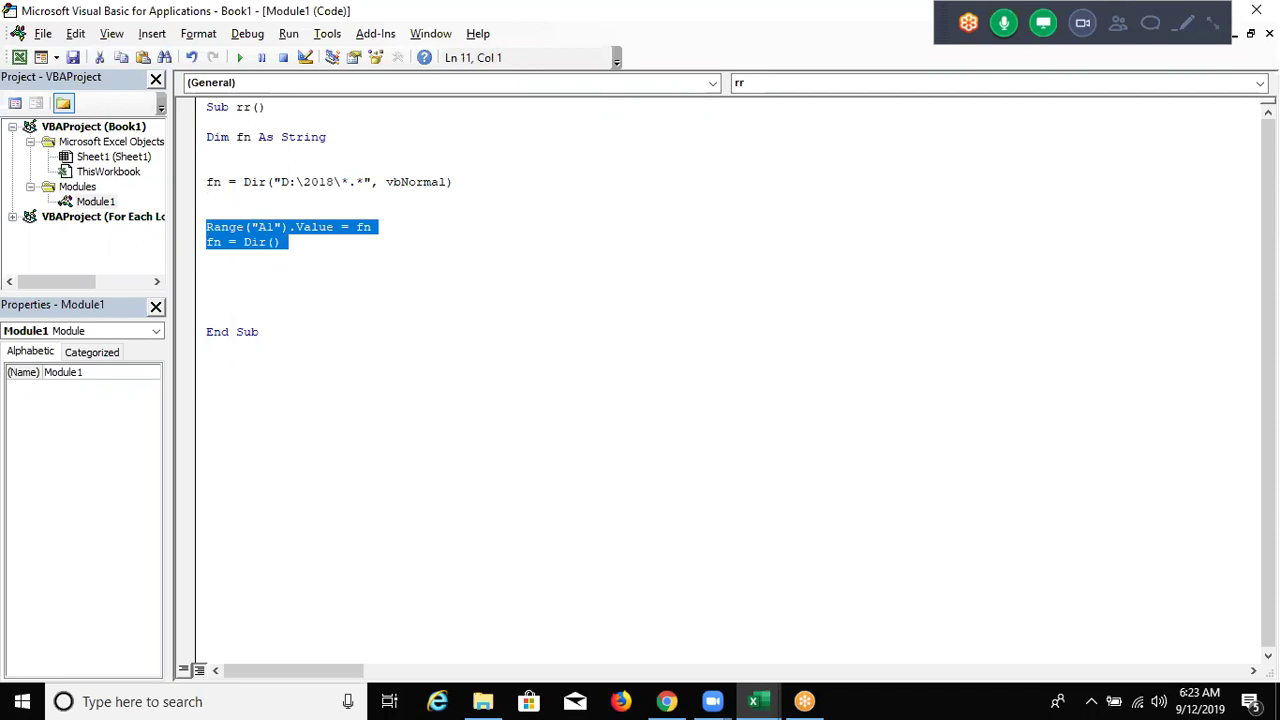
pyautogui.click(207, 257)
pyautogui.click(207, 242)
pyautogui.hotkey('shift', 'End')
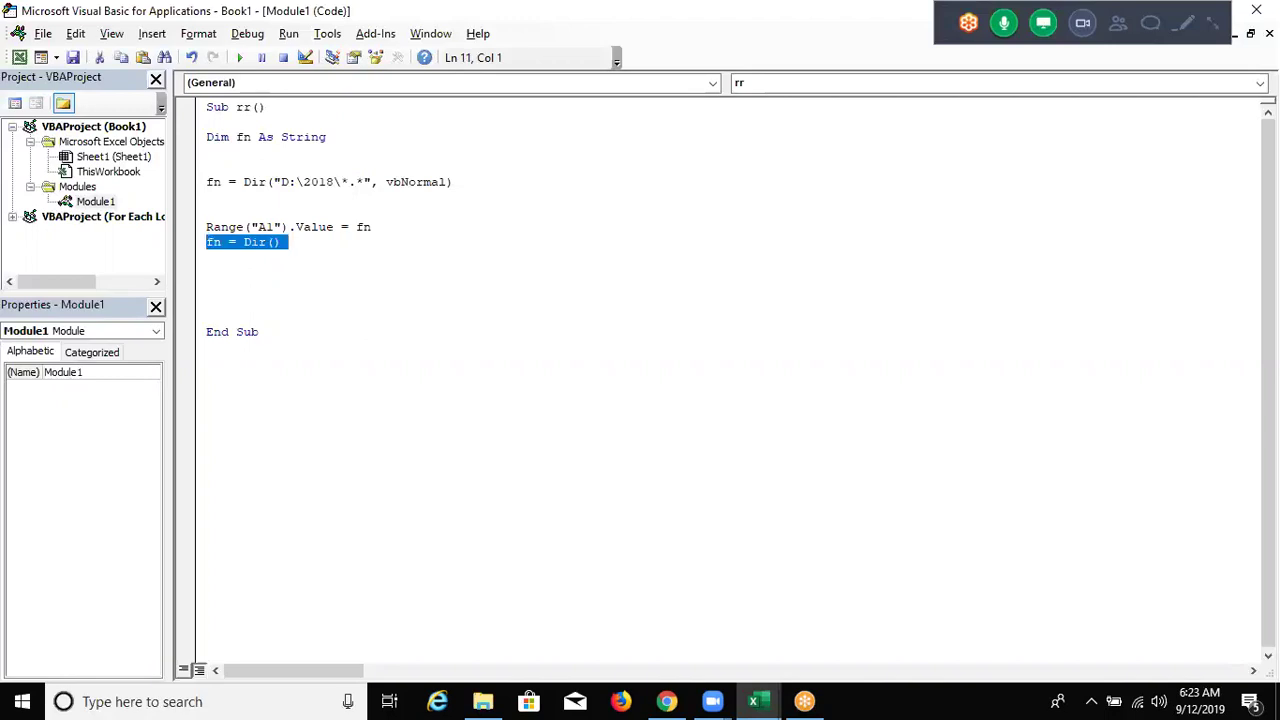
pyautogui.press('Left')
pyautogui.hotkey('shift', 'Right')
pyautogui.hotkey('shift', 'Right')
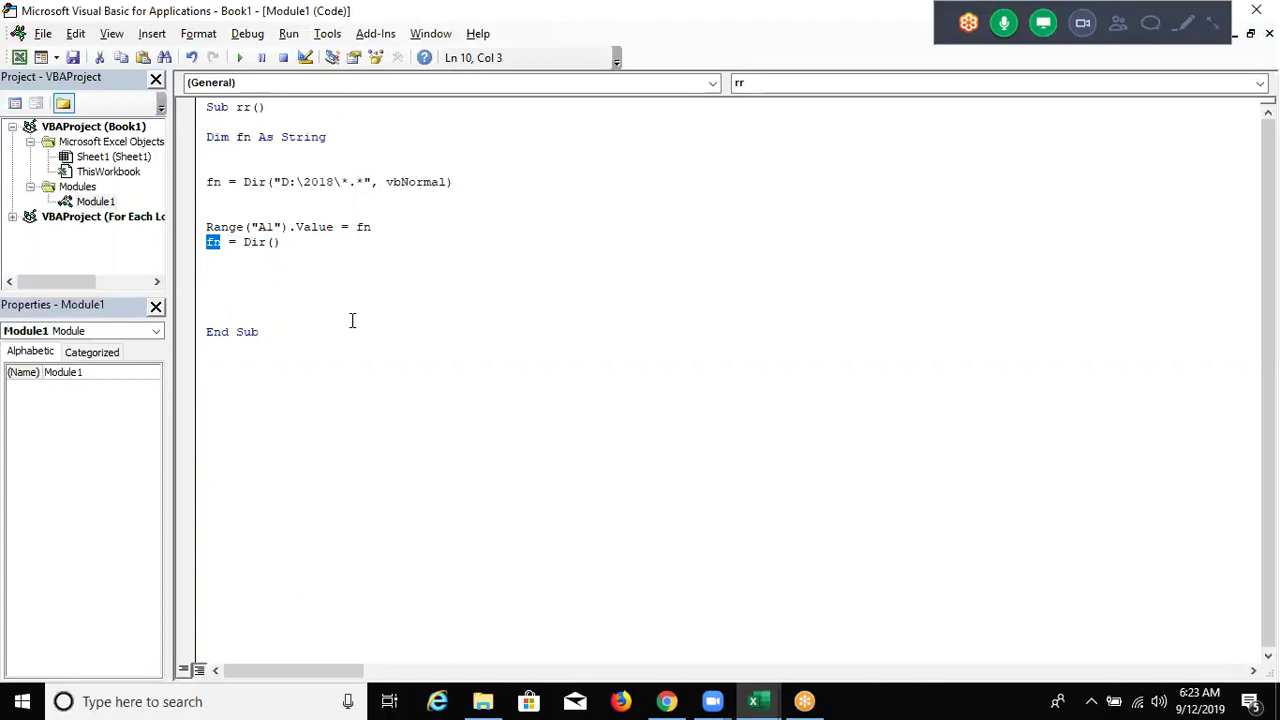
# - Type Do While fn<>"" above the Range line and Loop below fn = Dir()
pyautogui.press('Up')
pyautogui.press('Up')
pyautogui.press('Up')
pyautogui.press('Down')
pyautogui.write('do ')
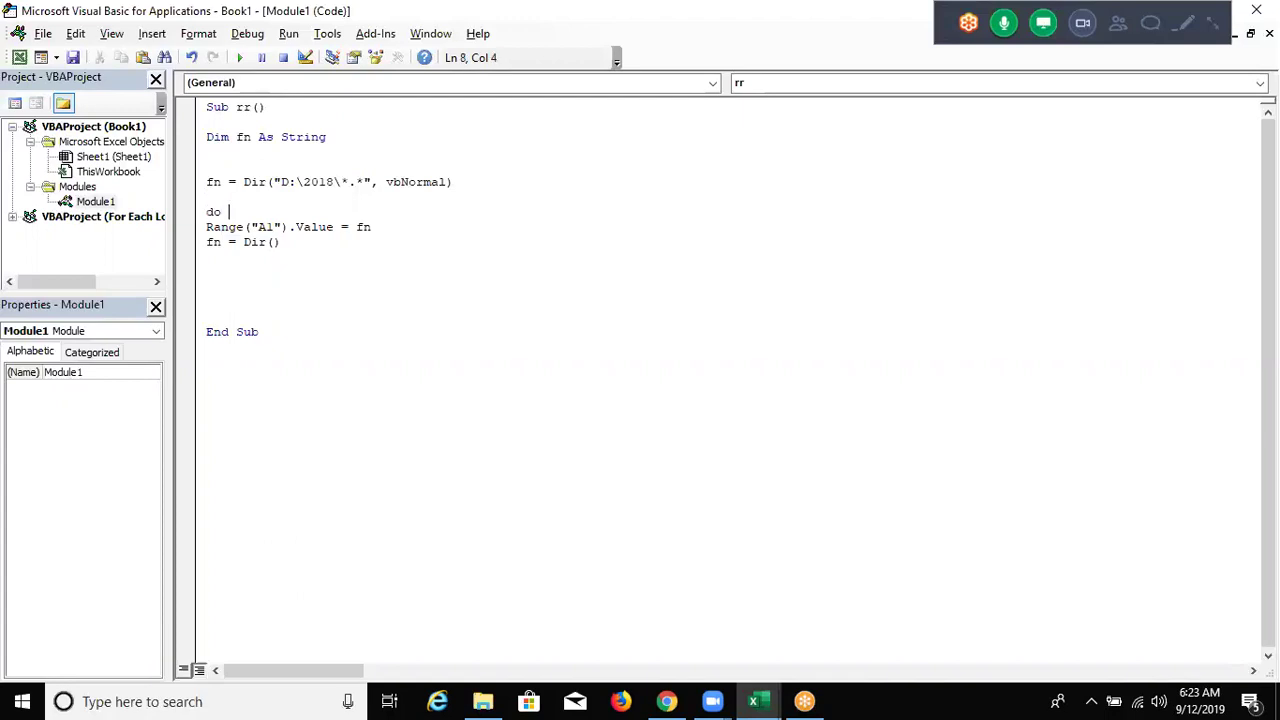
pyautogui.write('while ')
pyautogui.write('fn<>""')
pyautogui.click(207, 257)
pyautogui.write('loop')
pyautogui.press('Up')
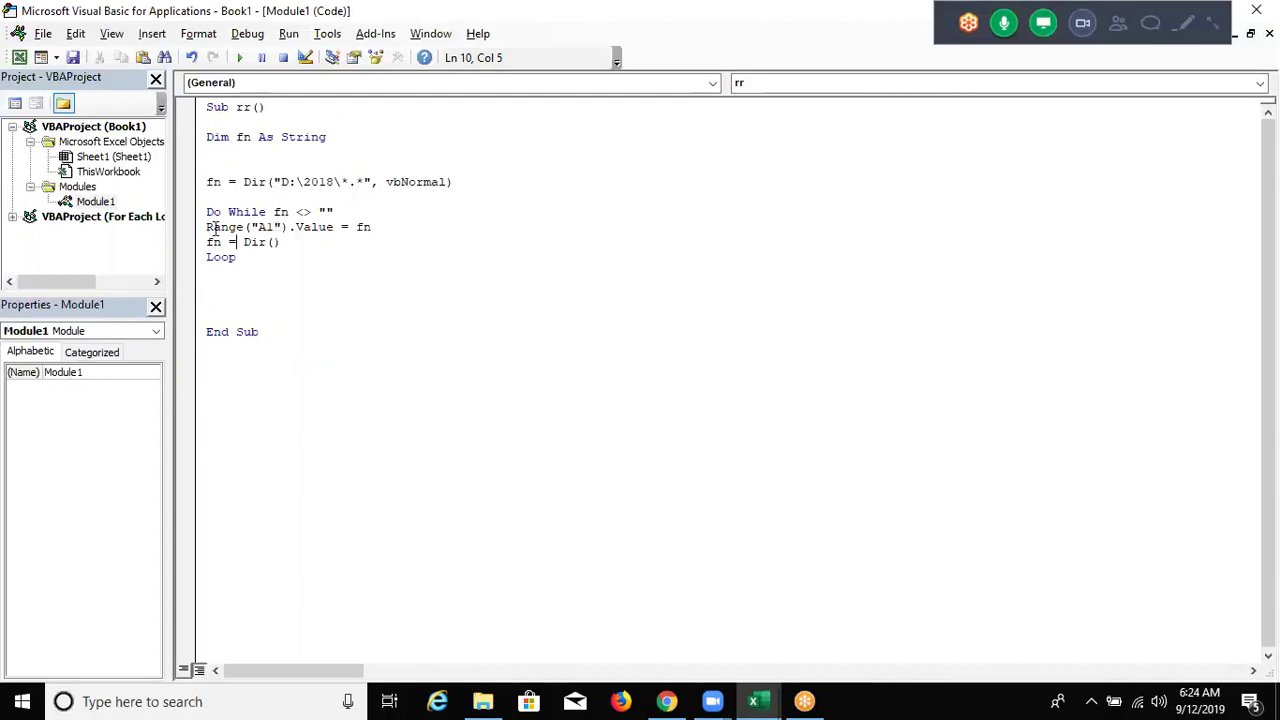
# - Replace Range("A1") with Range("A65000").End(xlUp).Offset(1, 0) using autocomplete
pyautogui.moveTo(265, 227); pyautogui.dragTo(288, 228)
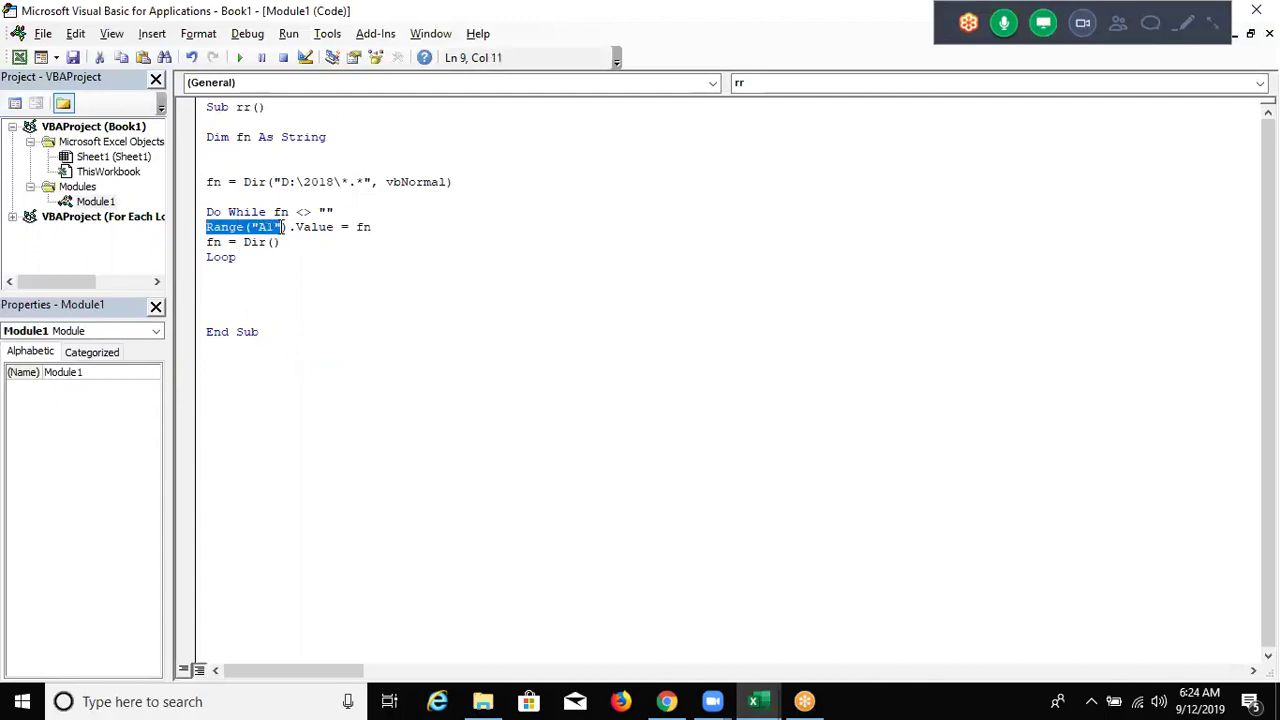
pyautogui.write('range("A65000')
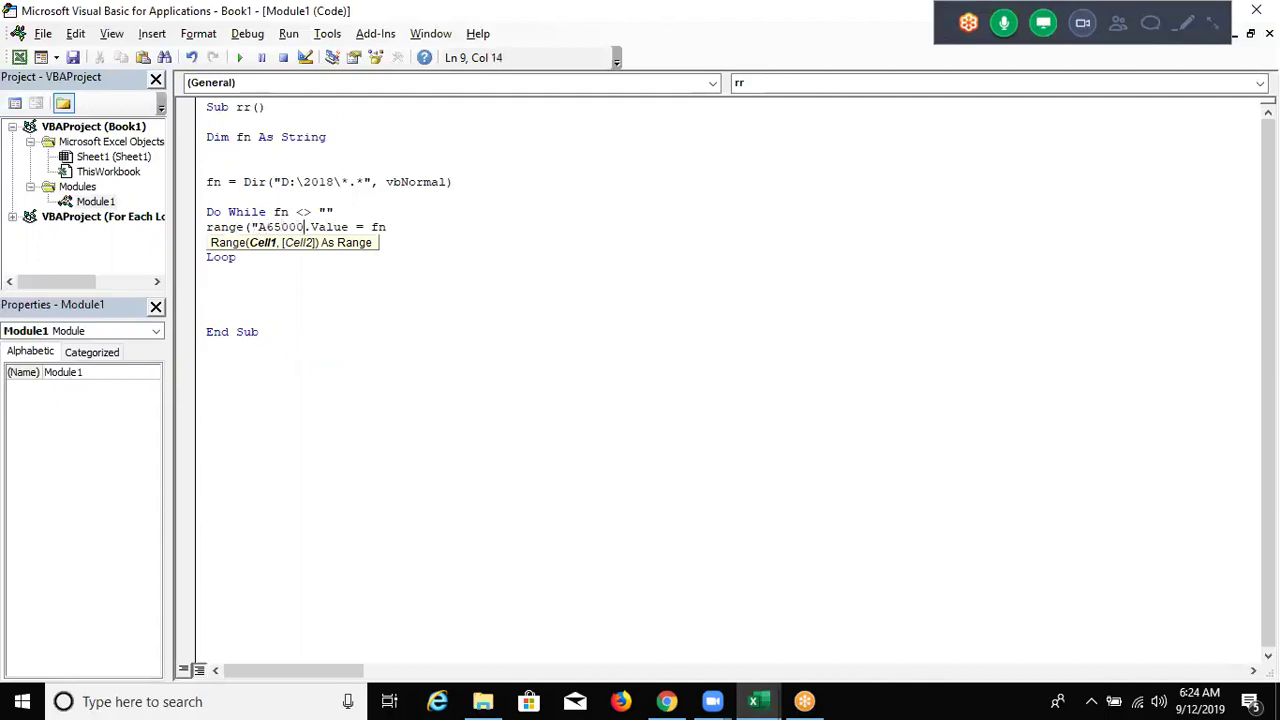
pyautogui.write('")')
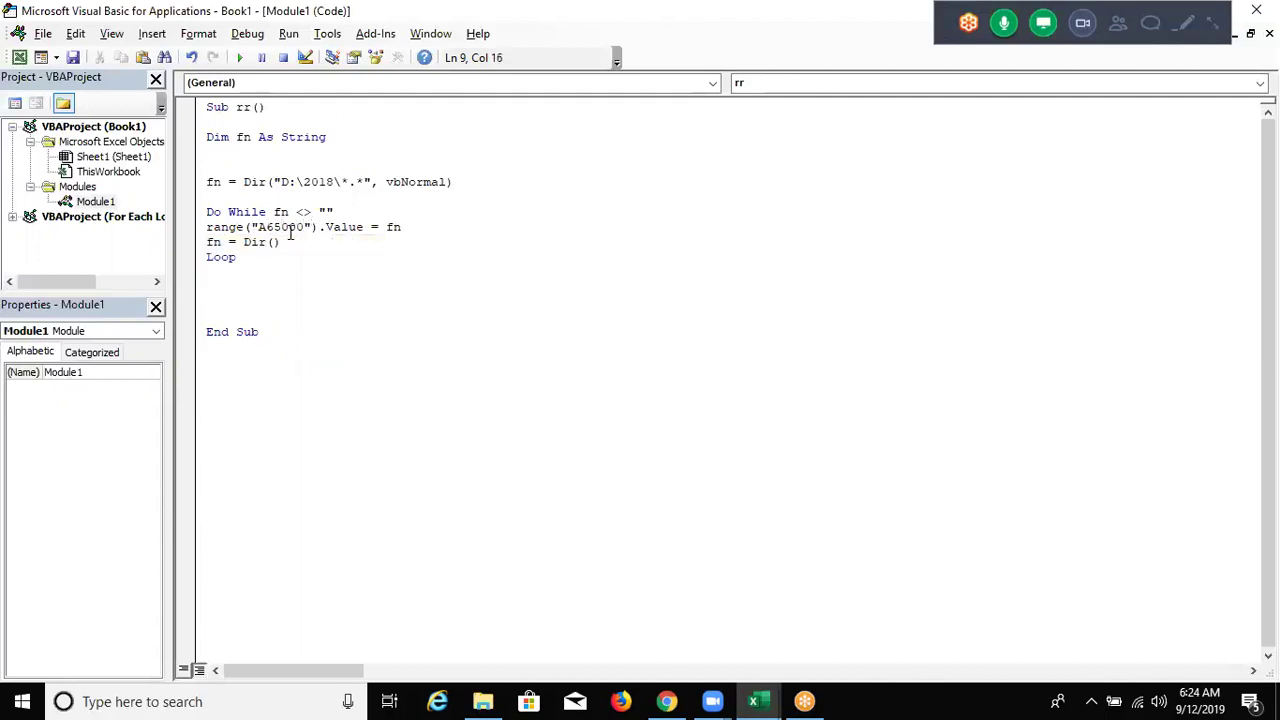
pyautogui.write('.va')
pyautogui.press('Tab')
pyautogui.press('BackSpace')
pyautogui.press('BackSpace')
pyautogui.press('BackSpace')
pyautogui.press('BackSpace')
pyautogui.press('BackSpace')
pyautogui.press('BackSpace')
pyautogui.write('.en')
pyautogui.press('Tab')
pyautogui.write('(')
pyautogui.press('Down')
pyautogui.press('Down')
pyautogui.press('Down')
pyautogui.press('Tab')
pyautogui.write(')')
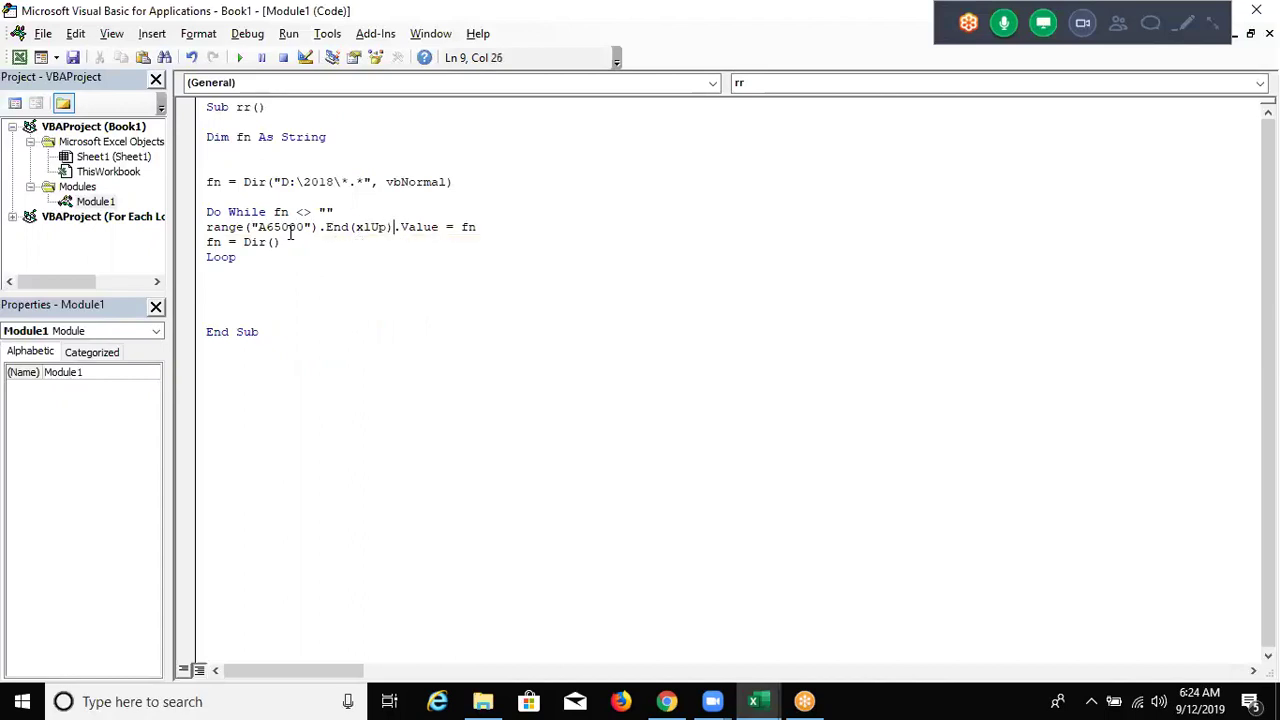
pyautogui.write('.of.')
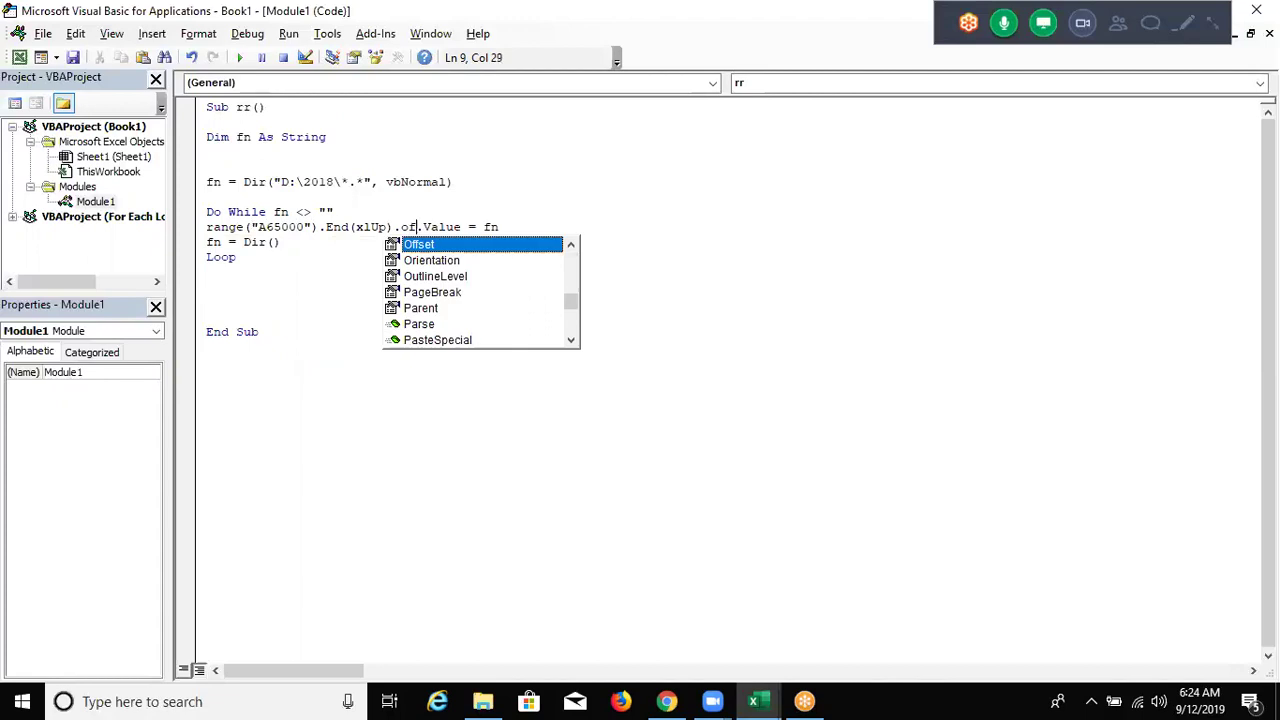
pyautogui.press('Tab')
pyautogui.write('(1, 0')
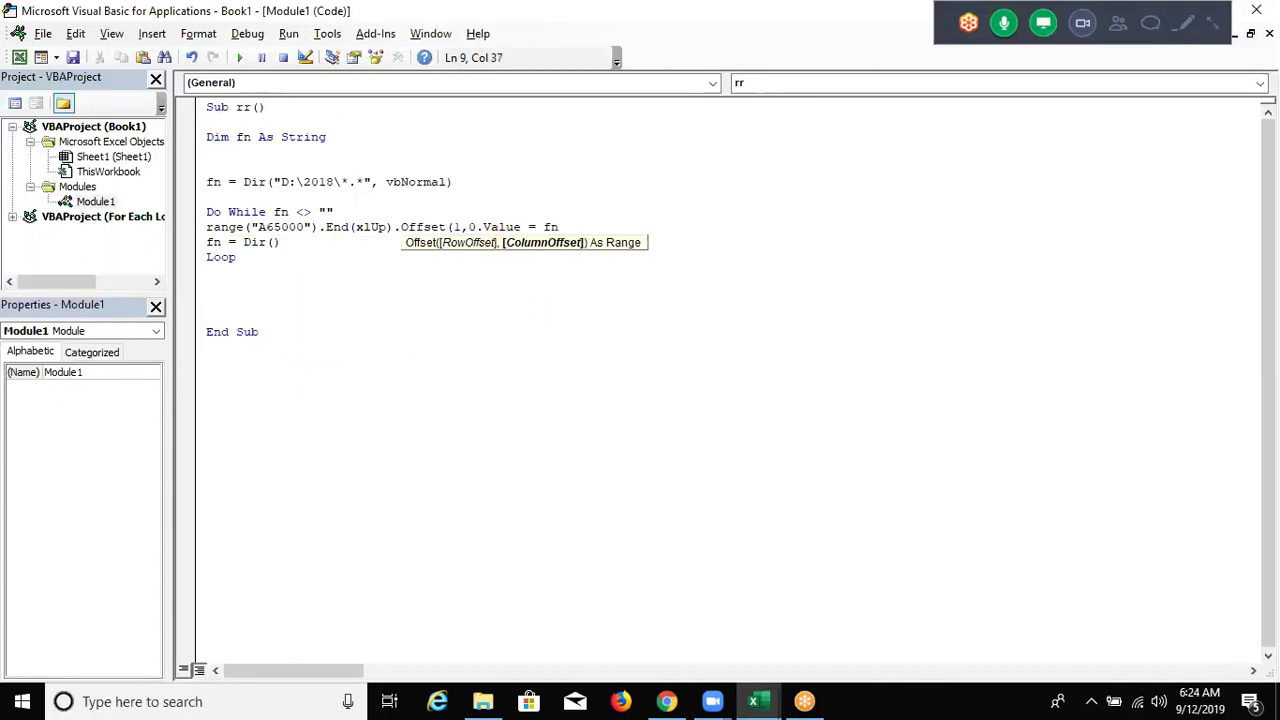
pyautogui.write(')')
pyautogui.press('Down')
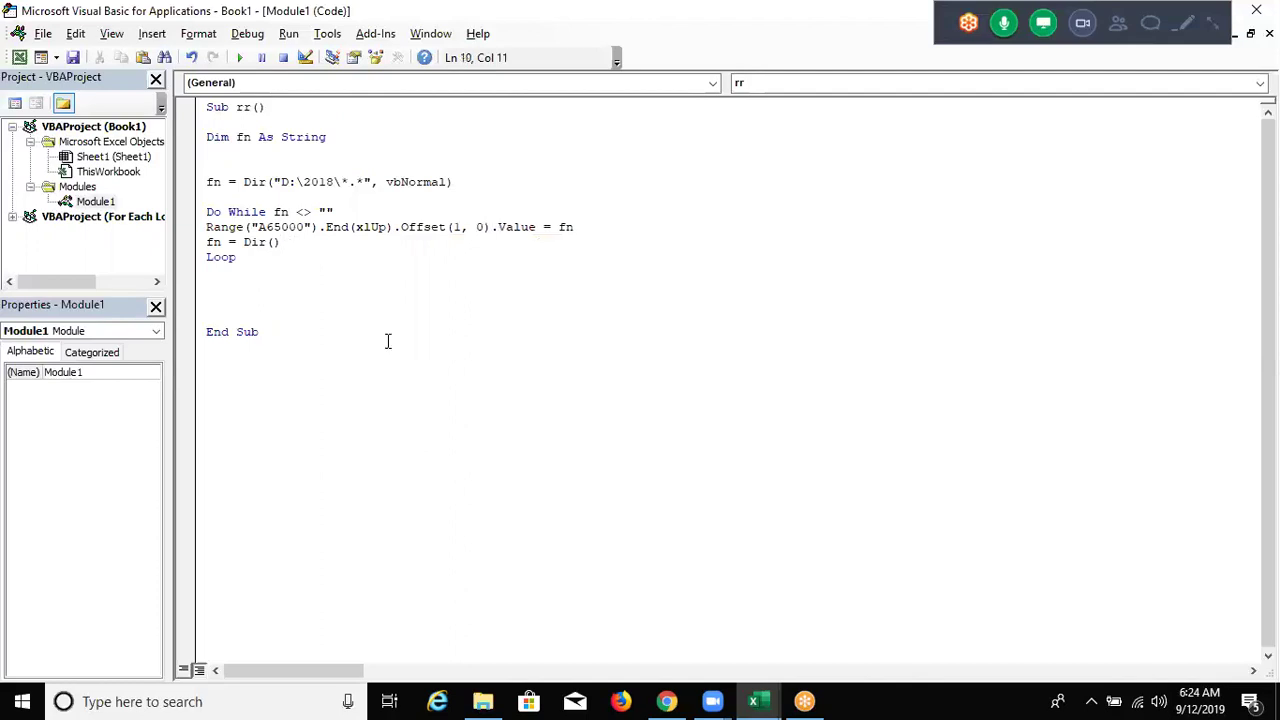
# - Clear the old file names from A1:A2 in the workbook, then return to the code
pyautogui.hotkey('alt', 'F11')
pyautogui.press('Up')
pyautogui.hotkey('shift', 'Down')
pyautogui.press('Delete')
pyautogui.hotkey('alt', 'F11')
# - Run the rr macro, autofit column A, and select the listed names in A2:A14
pyautogui.click(220, 227)
pyautogui.click(241, 60)
pyautogui.hotkey('alt', 'F11')
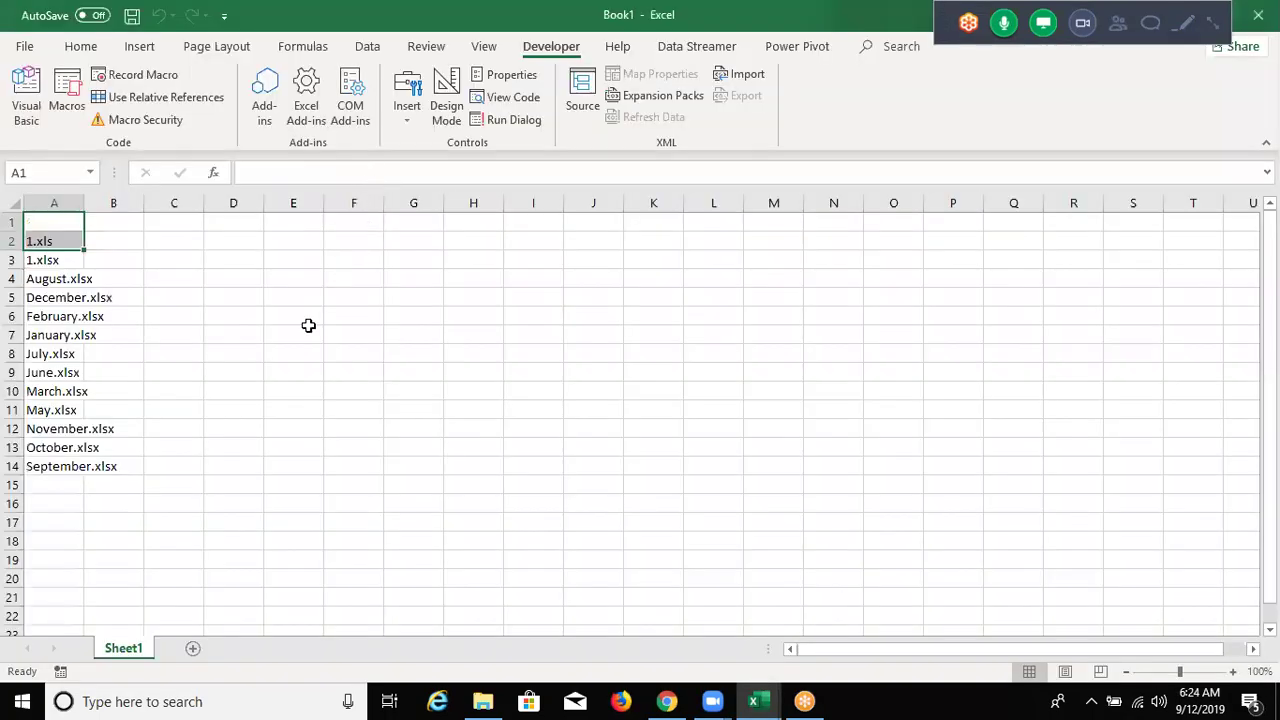
pyautogui.moveTo(84, 202); pyautogui.dragTo(85, 202)
pyautogui.doubleClick(81, 202)
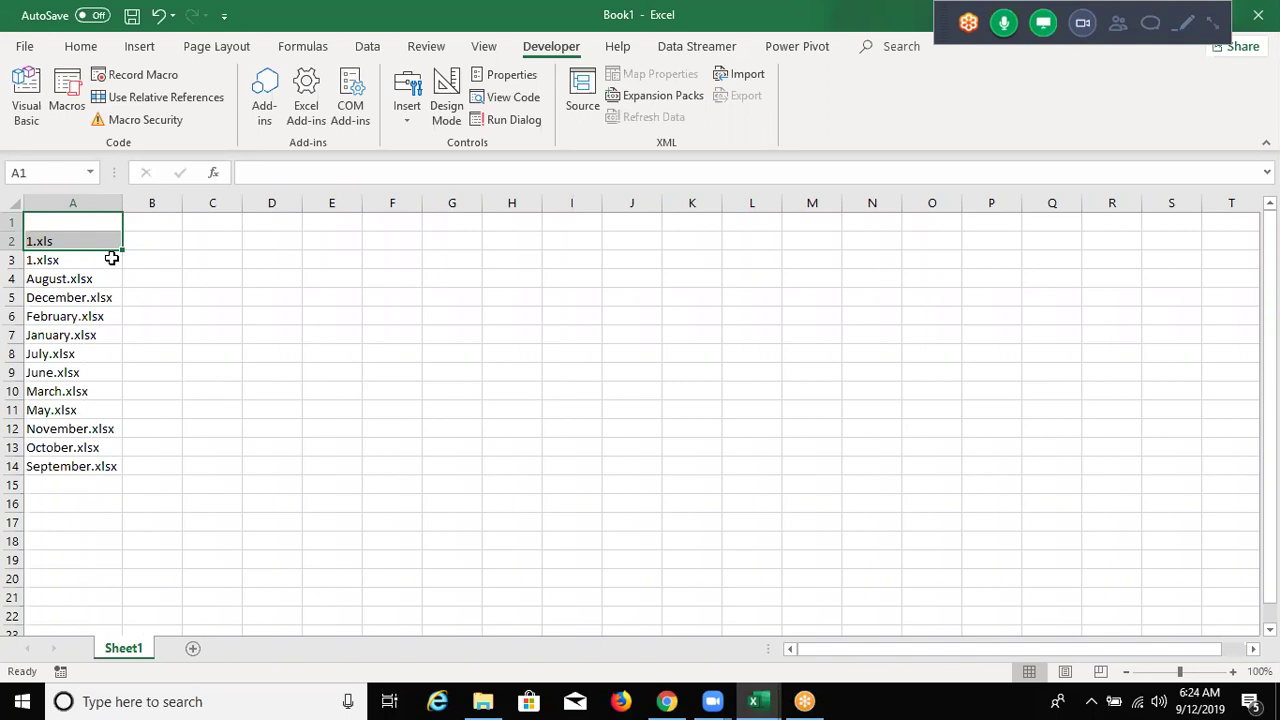
pyautogui.press('Down')
pyautogui.hotkey('ctrl', 'shift', 'Down')
# - Return to the VBA editor and highlight the Dir call to point it out
pyautogui.hotkey('alt', 'F11')
pyautogui.press('Up')
pyautogui.press('Up')
pyautogui.hotkey('ctrl', 'Right')
pyautogui.hotkey('ctrl', 'Right')
pyautogui.hotkey('shift', 'End')
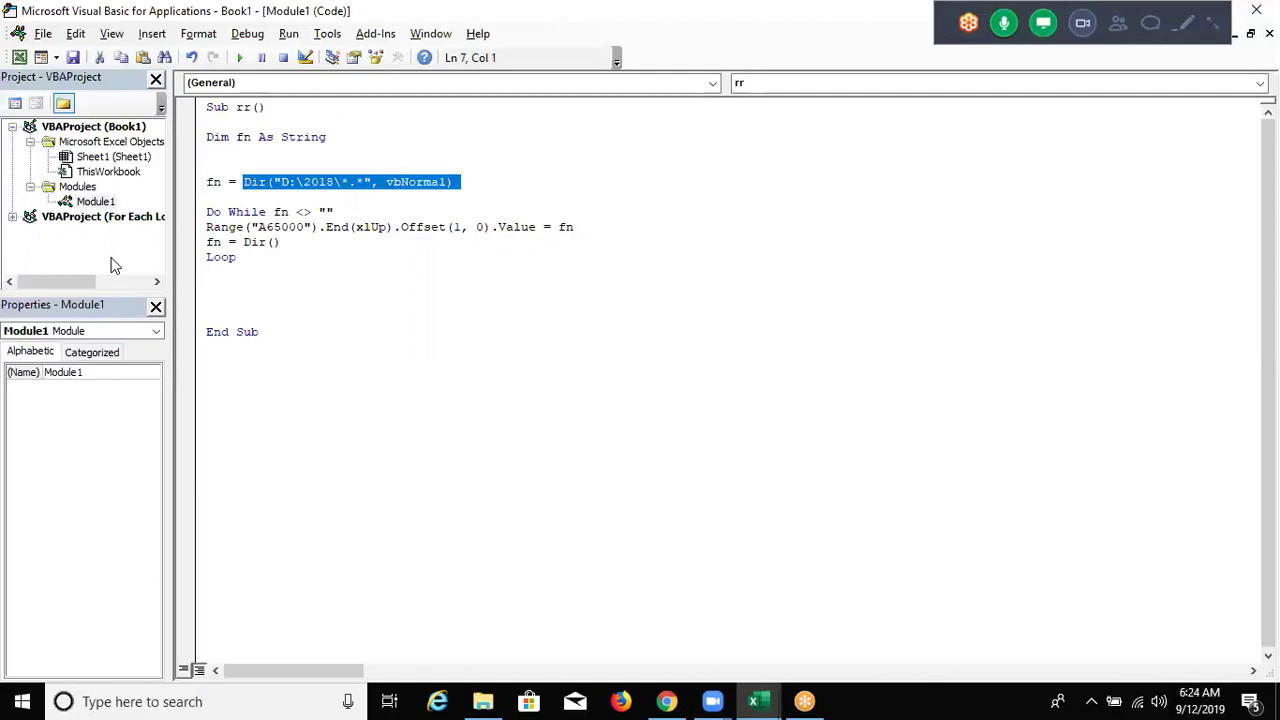
# - Edit the Dir pattern so it reads "D:\2018\*.xls*"
pyautogui.press('Down')
pyautogui.press('Down')
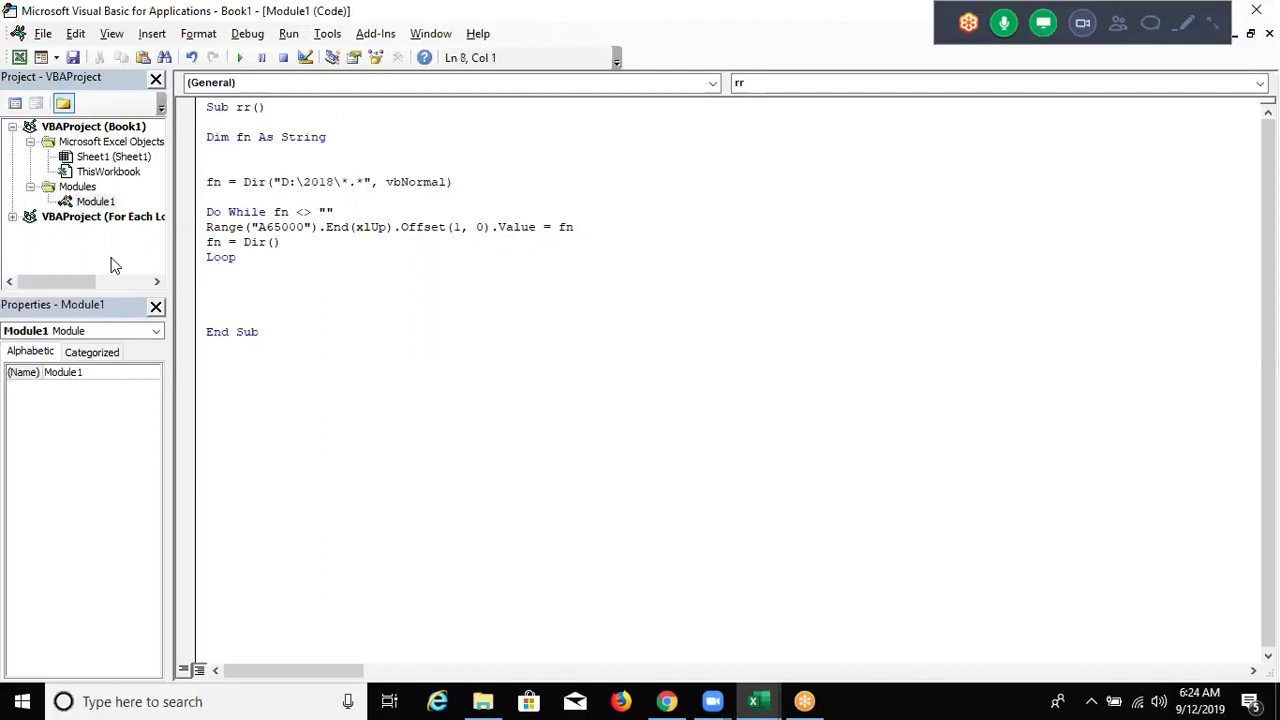
pyautogui.press('Up')
pyautogui.press('Up')
pyautogui.press('Right')
pyautogui.hotkey('ctrl', 'Right')
pyautogui.hotkey('ctrl', 'Right')
pyautogui.hotkey('ctrl', 'Right')
pyautogui.hotkey('ctrl', 'Right')
pyautogui.hotkey('ctrl', 'Right')
pyautogui.press('Right')
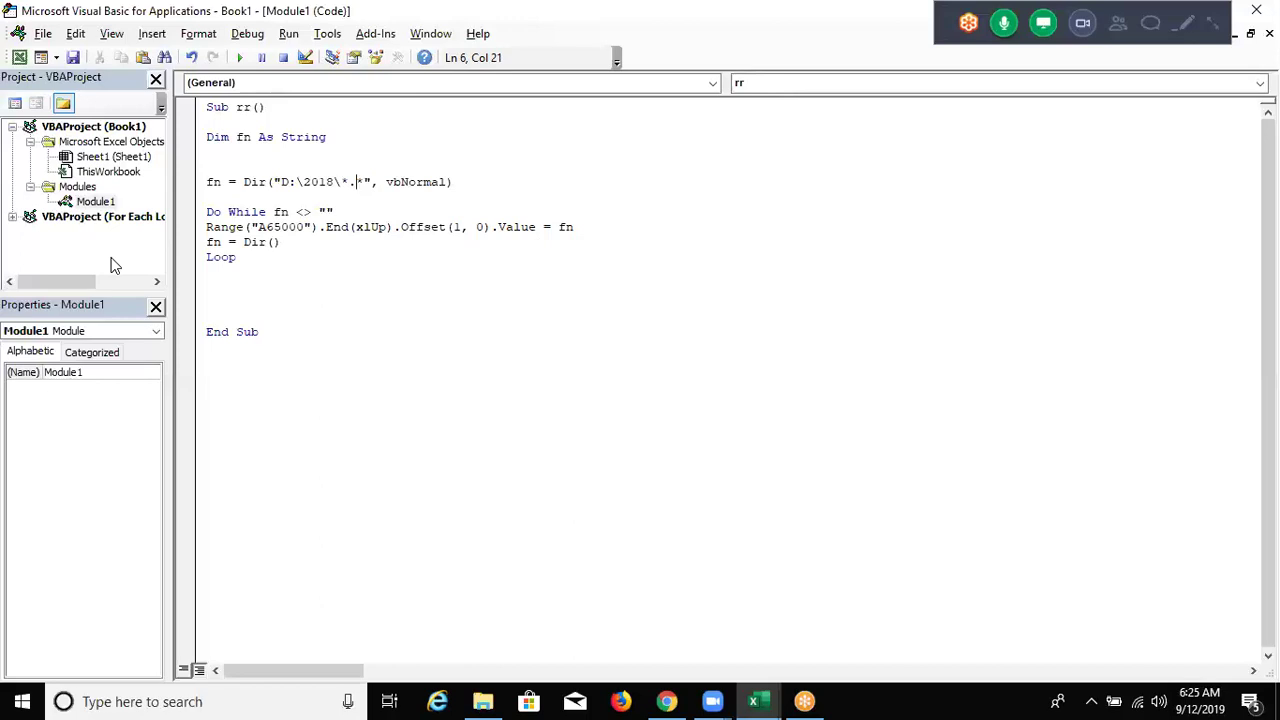
pyautogui.write('xls')
pyautogui.write('x')
pyautogui.press('BackSpace')
pyautogui.write('m')
pyautogui.press('BackSpace')
pyautogui.write('*')
pyautogui.press('Delete')
# - Highlight the Dir call, the fn variable and the Dir() call in the loop to explain them
pyautogui.press('Down')
pyautogui.press('Up')
pyautogui.press('Left')
pyautogui.press('Left')
pyautogui.press('Left')
pyautogui.press('Left')
pyautogui.press('Left')
pyautogui.press('Left')
pyautogui.press('Left')
pyautogui.press('Left')
pyautogui.press('Left')
pyautogui.hotkey('shift', 'Down')
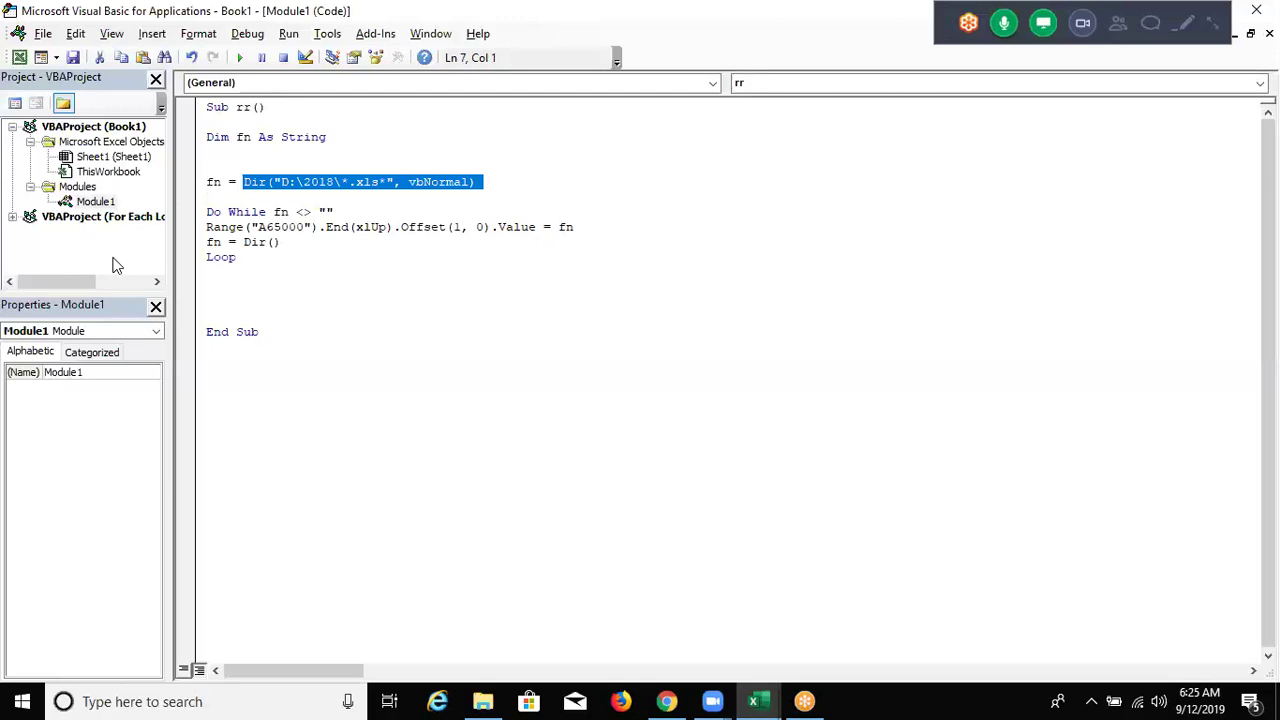
pyautogui.press('Left')
pyautogui.press('Left')
pyautogui.press('Left')
pyautogui.press('Left')
pyautogui.hotkey('shift', 'Left')
pyautogui.hotkey('shift', 'Left')
pyautogui.press('Down')
pyautogui.press('Down')
pyautogui.press('Down')
pyautogui.press('Right')
pyautogui.press('Right')
pyautogui.press('Right')
pyautogui.press('Right')
pyautogui.press('Down')
pyautogui.press('Right')
pyautogui.press('Left')
pyautogui.hotkey('shift', 'Right')
pyautogui.hotkey('shift', 'Right')
pyautogui.hotkey('shift', 'Right')
pyautogui.hotkey('shift', 'Right')
pyautogui.hotkey('shift', 'Right')
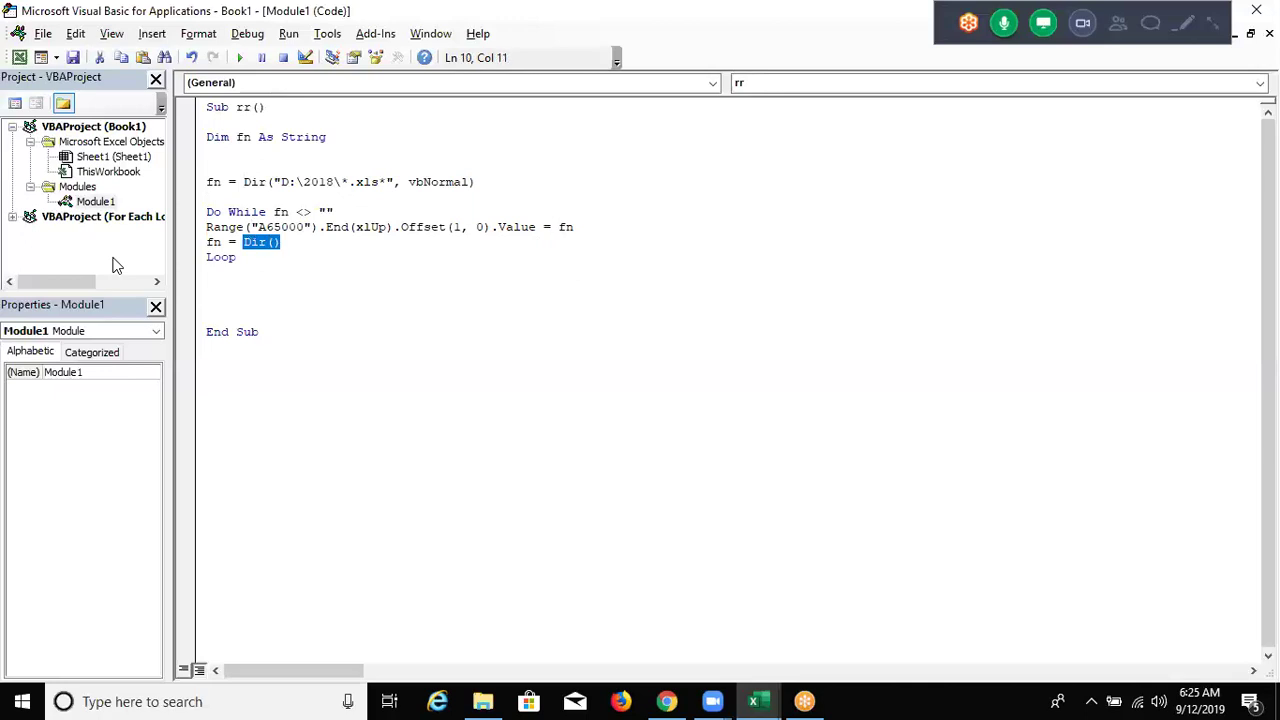
pyautogui.press('Right')
pyautogui.press('Left')
# - Mark the loop body from Dir() to Loop, fn, and the Range line while explaining
pyautogui.press('Left')
pyautogui.press('Left')
pyautogui.press('Left')
pyautogui.press('Left')
pyautogui.hotkey('shift', 'Down')
pyautogui.hotkey('shift', 'Left')
pyautogui.hotkey('shift', 'Left')
pyautogui.hotkey('shift', 'Left')
pyautogui.hotkey('shift', 'Left')
pyautogui.press('Left')
pyautogui.press('Left')
pyautogui.press('Left')
pyautogui.press('Left')
pyautogui.hotkey('shift', 'Left')
pyautogui.hotkey('shift', 'Left')
pyautogui.press('Right')
pyautogui.press('Right')
pyautogui.press('Right')
pyautogui.press('Right')
pyautogui.press('Right')
pyautogui.press('Right')
pyautogui.press('Left')
pyautogui.hotkey('shift', 'Down')
pyautogui.hotkey('shift', 'Left')
pyautogui.hotkey('shift', 'Left')
pyautogui.hotkey('shift', 'Left')
pyautogui.hotkey('shift', 'Left')
pyautogui.press('Up')
pyautogui.press('Right')
pyautogui.press('Right')
pyautogui.hotkey('shift', 'Left')
pyautogui.press('Up')
pyautogui.press('End')
pyautogui.press('Up')
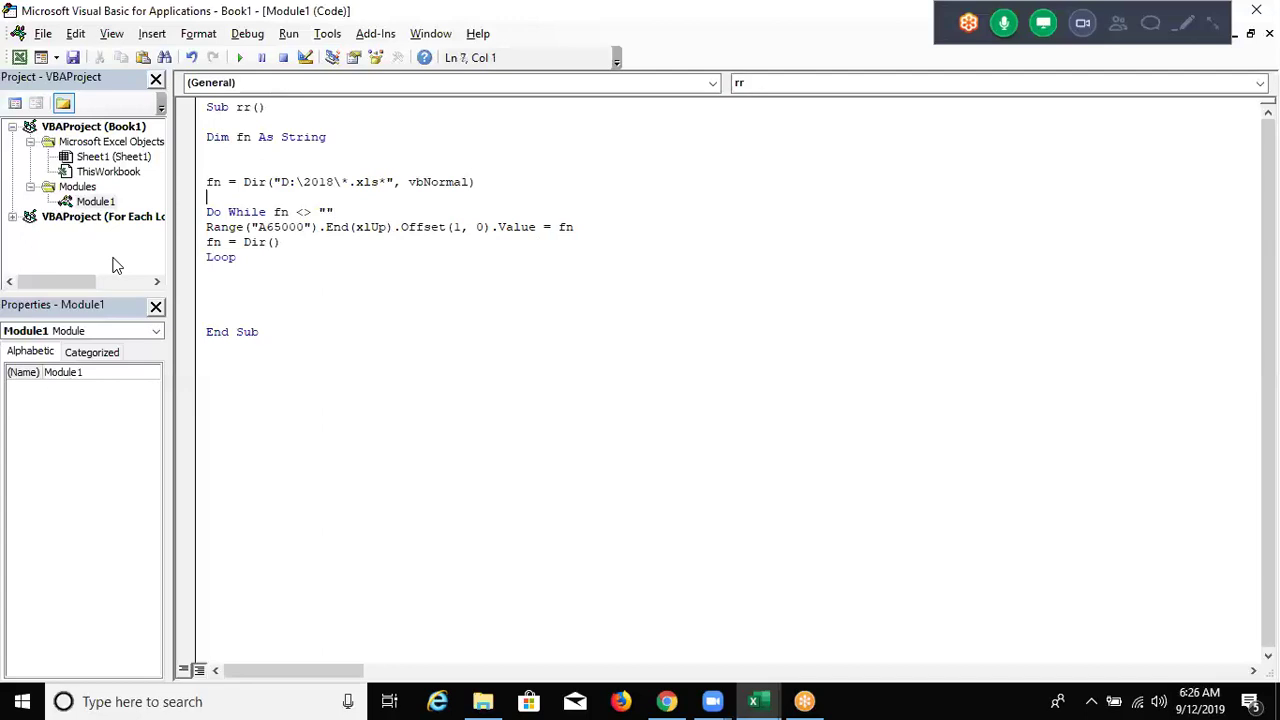
pyautogui.hotkey('shift', 'Down')
pyautogui.hotkey('shift', 'End')
pyautogui.press('Up')
pyautogui.press('Up')
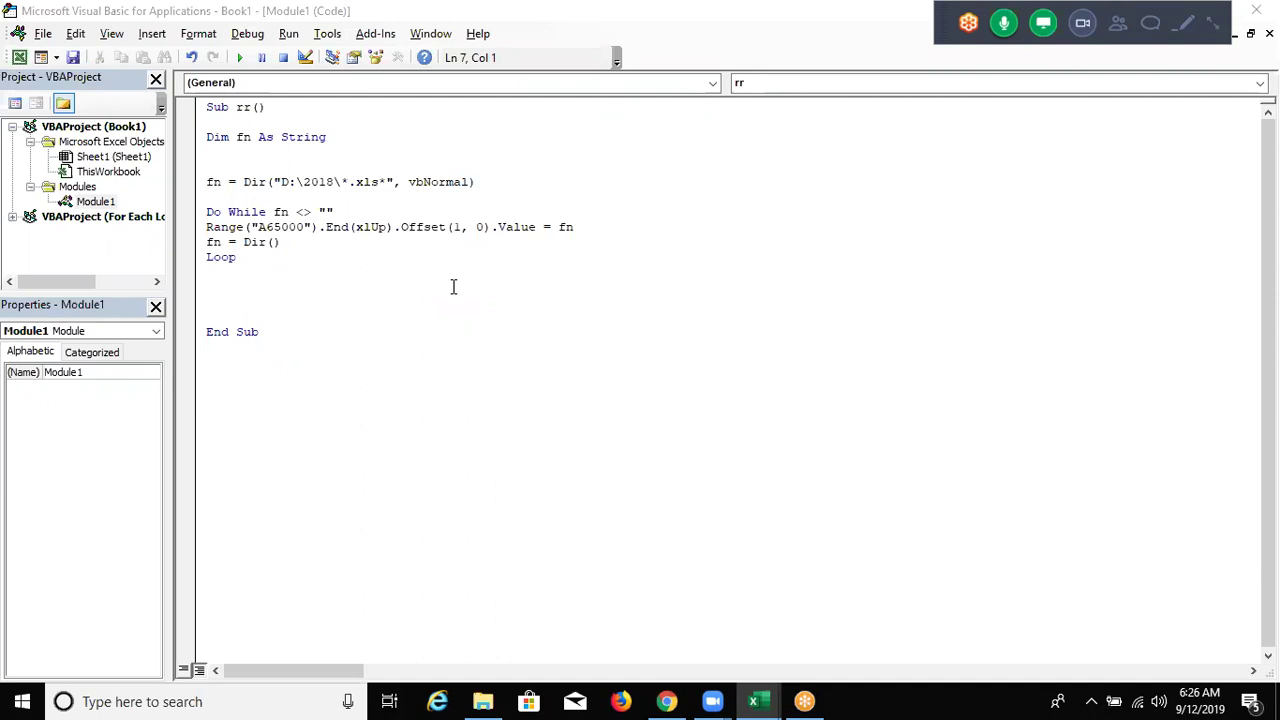
# - Highlight the D:\2018\* folder path, the xls extension and the whole Dir call
pyautogui.doubleClick(250, 182)
pyautogui.click(287, 183)
pyautogui.press('Left')
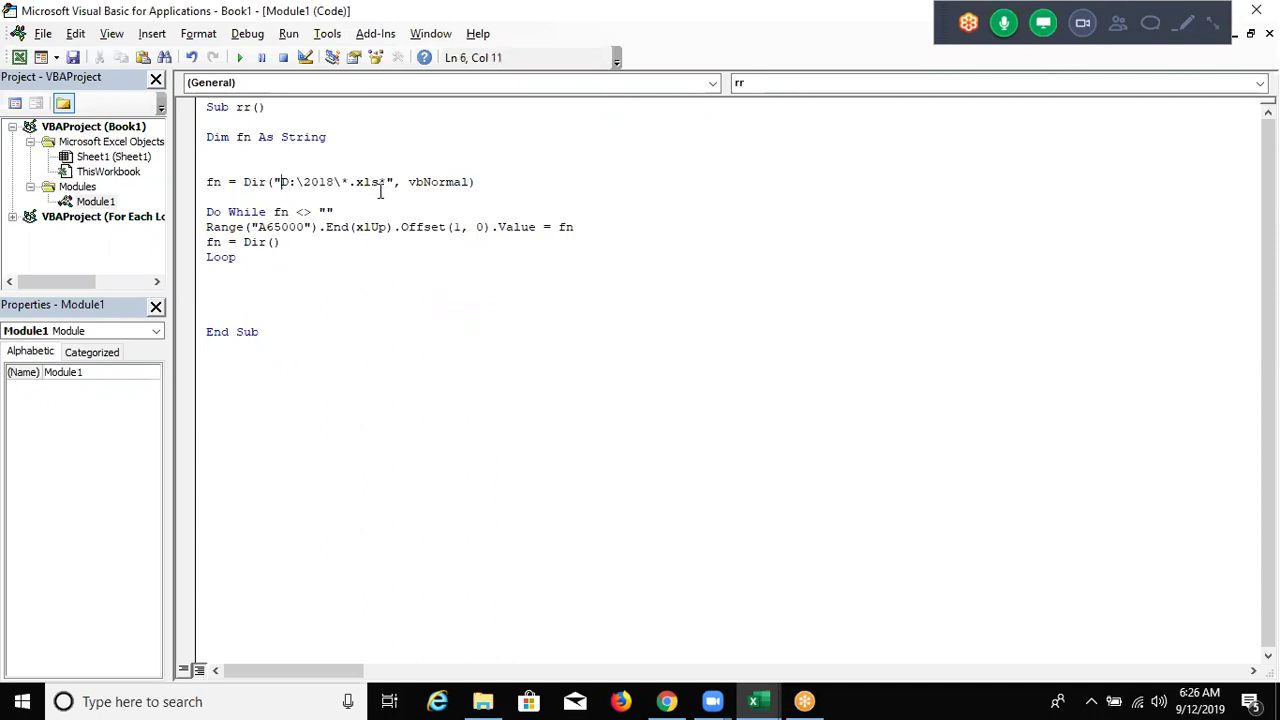
pyautogui.hotkey('shift', 'Right')
pyautogui.hotkey('shift', 'Right')
pyautogui.hotkey('shift', 'Right')
pyautogui.hotkey('shift', 'Right')
pyautogui.hotkey('shift', 'Right')
pyautogui.hotkey('shift', 'Right')
pyautogui.hotkey('shift', 'Left')
pyautogui.hotkey('shift', 'Left')
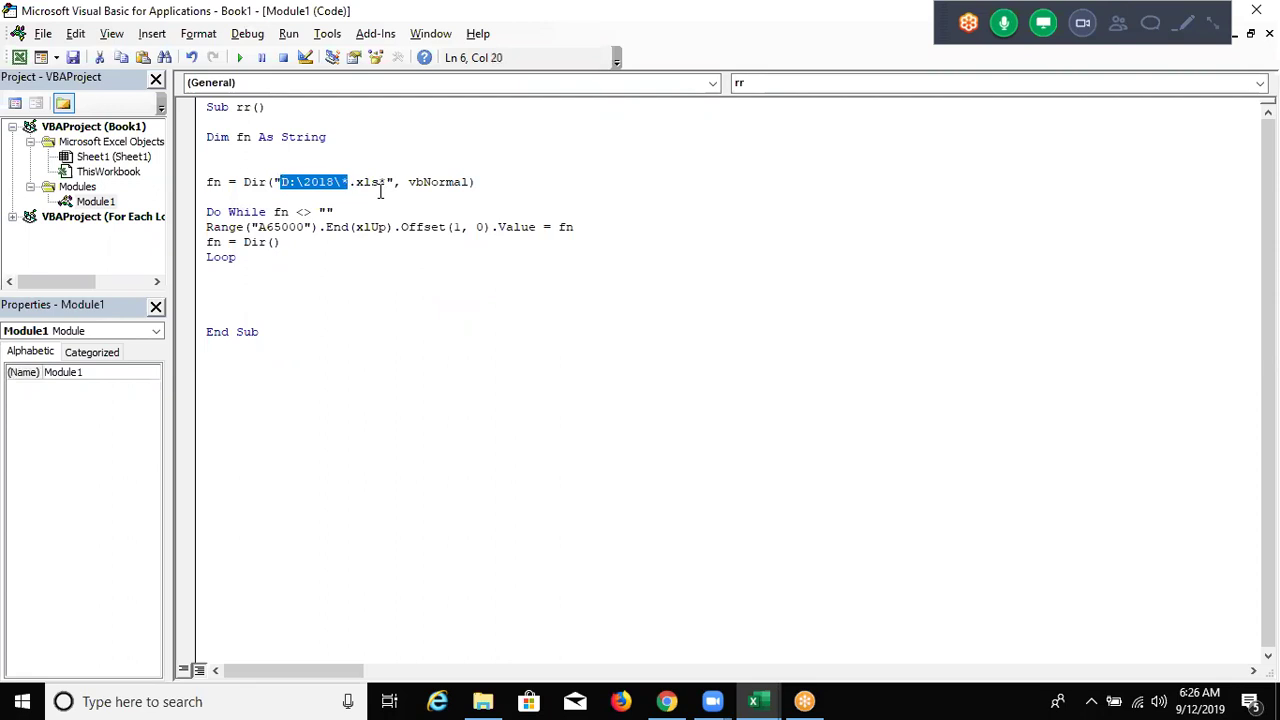
pyautogui.press('Right')
pyautogui.press('Right')
pyautogui.hotkey('shift', 'Right')
pyautogui.hotkey('shift', 'Right')
pyautogui.hotkey('shift', 'Right')
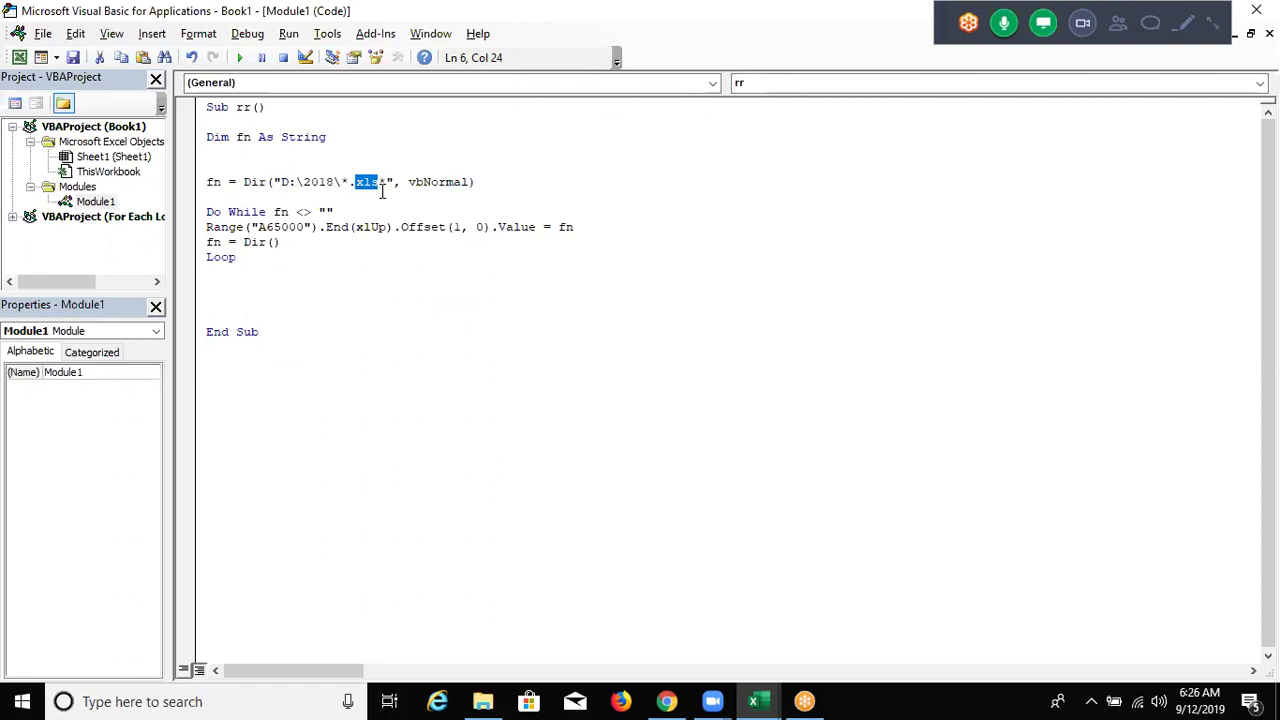
pyautogui.press('Left')
pyautogui.press('Left')
pyautogui.press('Left')
pyautogui.press('Left')
pyautogui.press('Left')
pyautogui.press('Left')
pyautogui.press('Left')
pyautogui.press('Left')
pyautogui.press('Left')
pyautogui.press('Left')
pyautogui.press('Left')
pyautogui.press('Left')
pyautogui.press('Left')
pyautogui.press('Left')
pyautogui.hotkey('shift', 'Down')
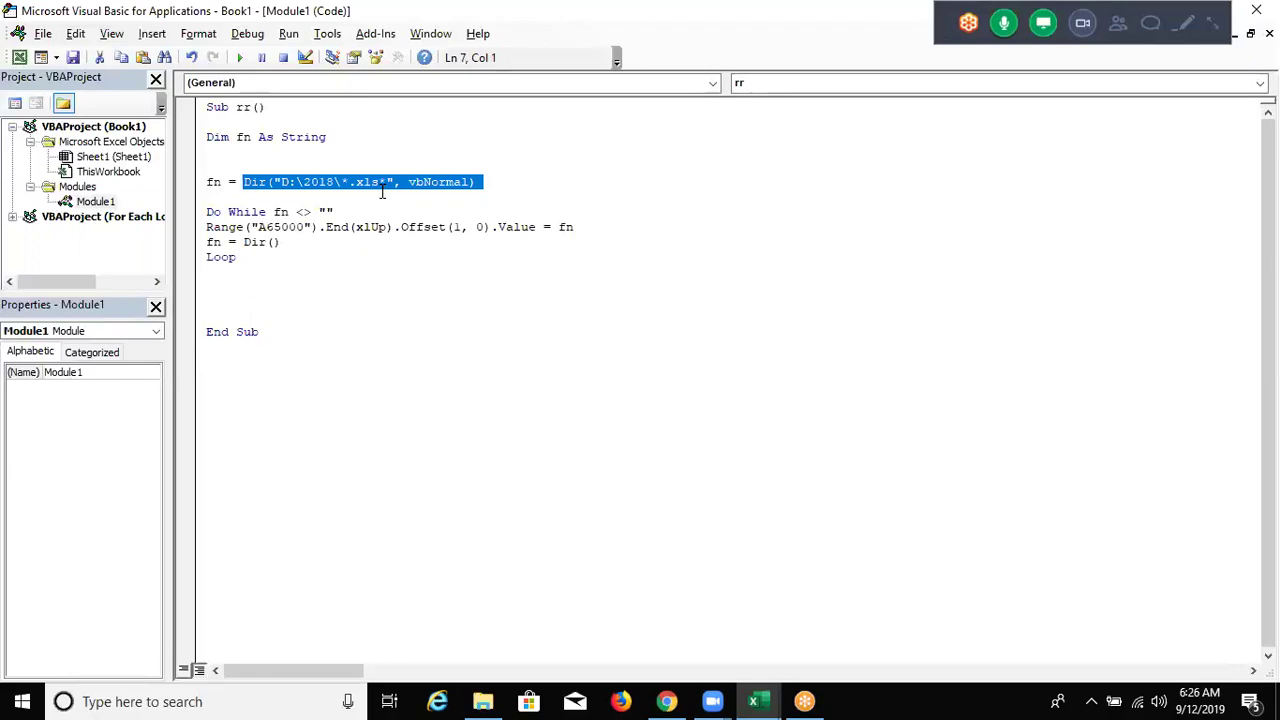
pyautogui.press('Down')
pyautogui.press('Down')
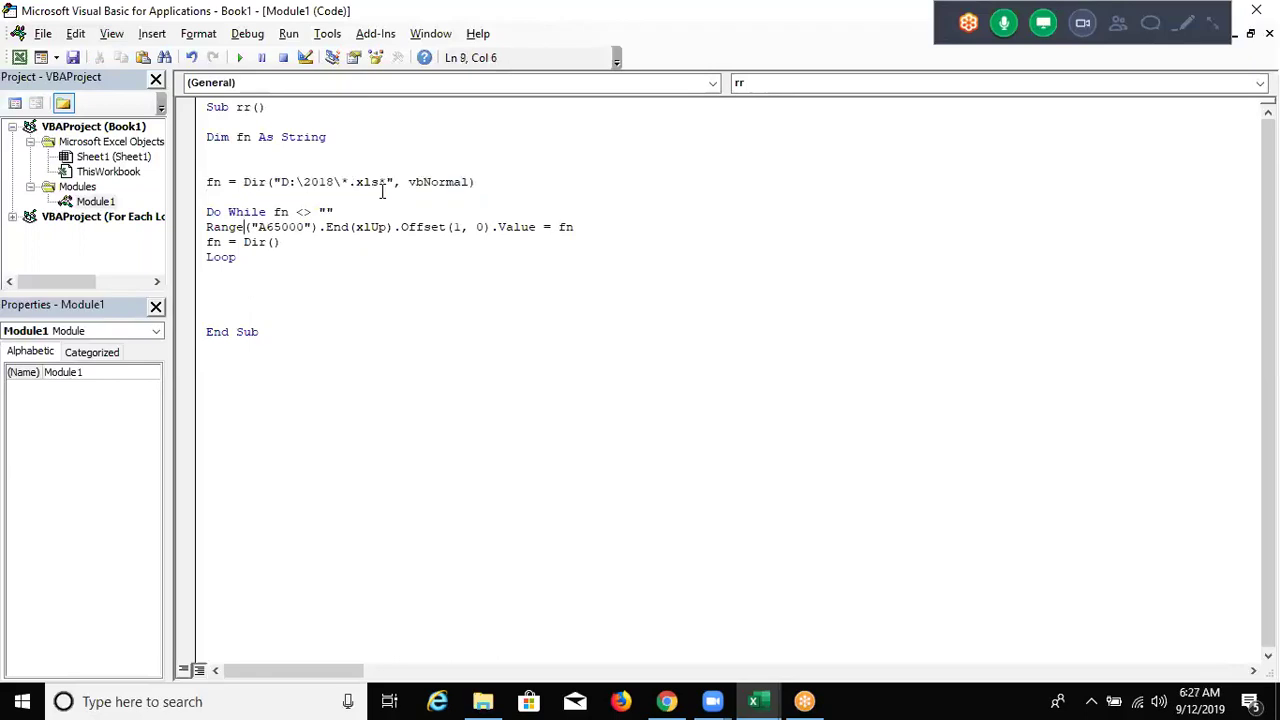
# - Highlight the tail of the Range line, then fn and Dir() on the next line
pyautogui.press('Right')
pyautogui.press('Right')
pyautogui.press('Right')
pyautogui.press('Right')
pyautogui.press('Right')
pyautogui.press('Right')
pyautogui.press('Right')
pyautogui.press('Right')
pyautogui.press('Right')
pyautogui.press('Right')
pyautogui.press('Right')
pyautogui.hotkey('shift', 'Left')
pyautogui.hotkey('shift', 'Left')
pyautogui.hotkey('shift', 'Left')
pyautogui.hotkey('shift', 'Left')
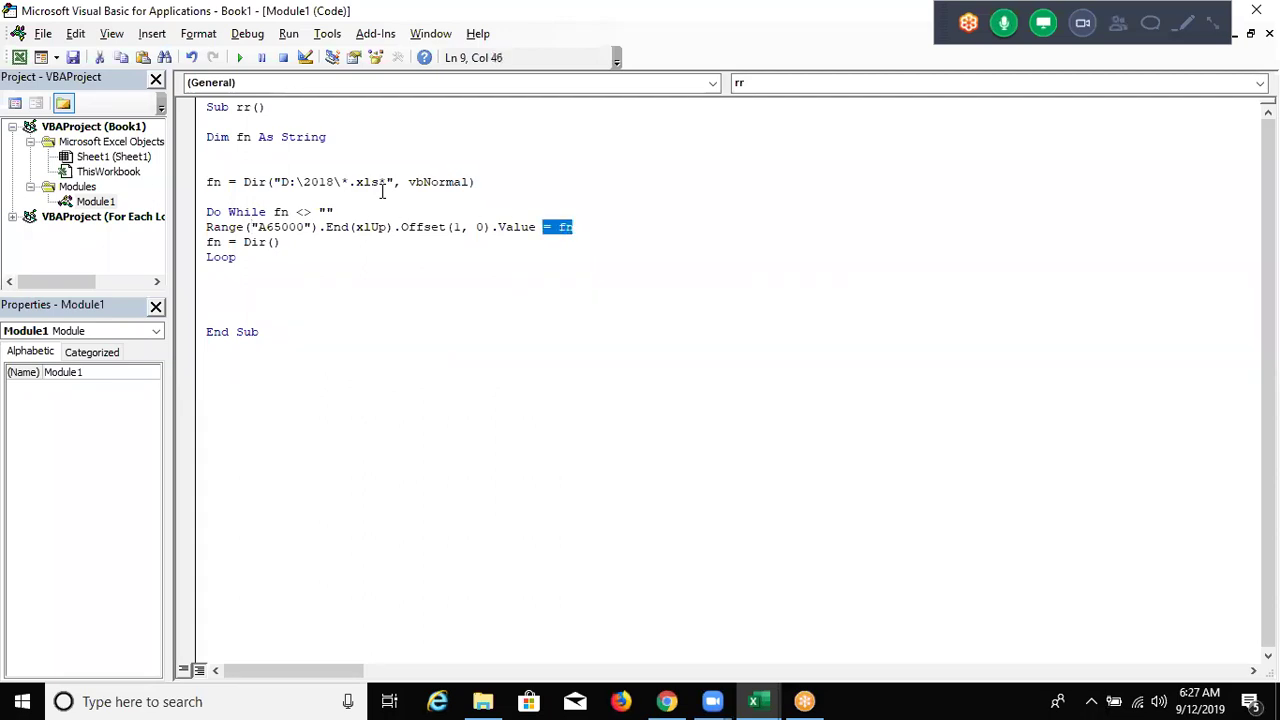
pyautogui.hotkey('shift', 'Left')
pyautogui.hotkey('shift', 'Left')
pyautogui.hotkey('shift', 'Left')
pyautogui.hotkey('shift', 'Left')
pyautogui.hotkey('shift', 'Left')
pyautogui.hotkey('shift', 'Left')
pyautogui.hotkey('shift', 'Left')
pyautogui.hotkey('shift', 'Left')
pyautogui.hotkey('shift', 'Left')
pyautogui.hotkey('shift', 'Left')
pyautogui.hotkey('shift', 'Left')
pyautogui.hotkey('shift', 'Left')
pyautogui.hotkey('shift', 'Left')
pyautogui.press('Down')
pyautogui.hotkey('shift', 'Right')
pyautogui.press('Right')
pyautogui.press('Right')
pyautogui.press('Right')
pyautogui.press('Right')
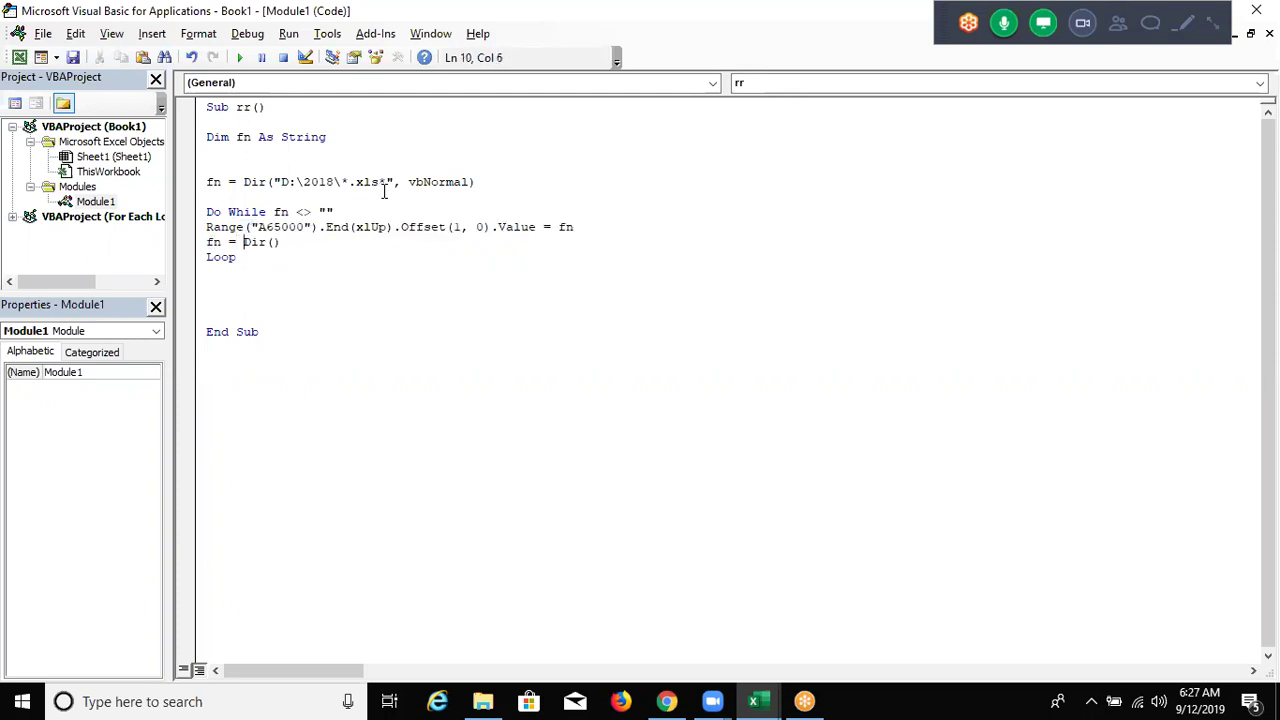
pyautogui.hotkey('shift', 'Right')
pyautogui.hotkey('shift', 'Right')
pyautogui.hotkey('shift', 'Right')
pyautogui.hotkey('shift', 'Right')
pyautogui.hotkey('shift', 'Right')
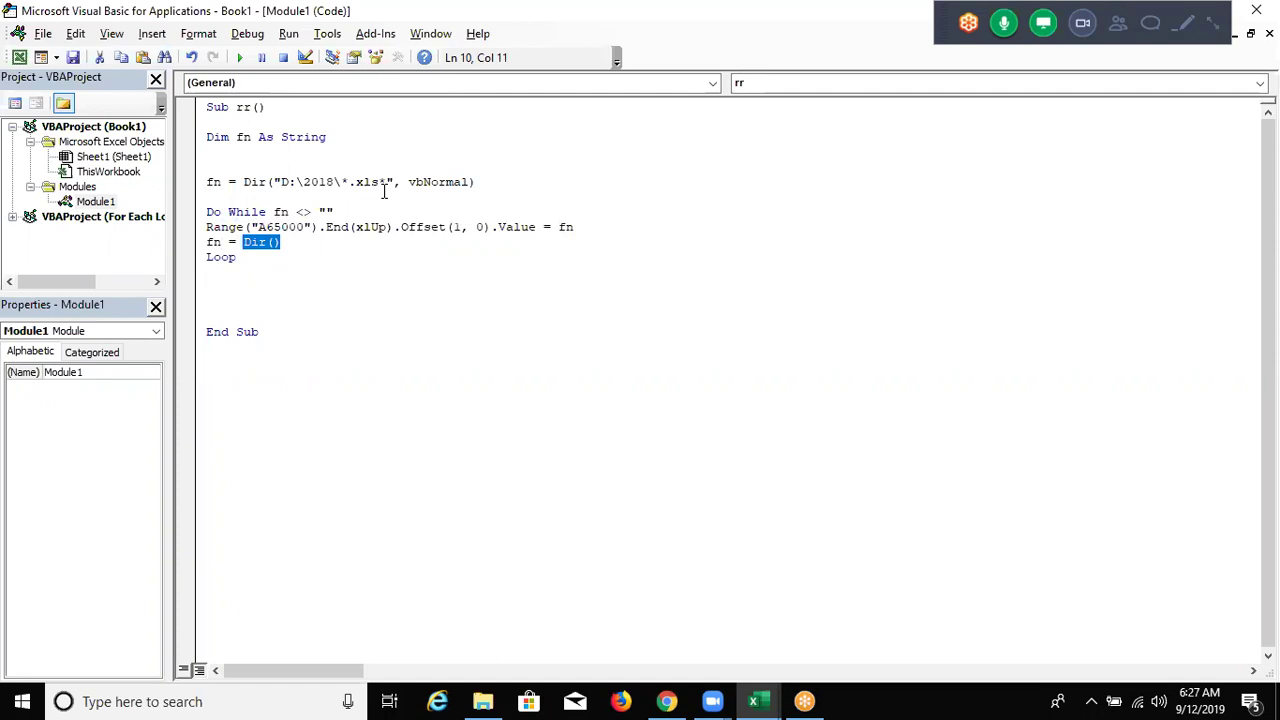
pyautogui.press('Left')
pyautogui.press('Left')
pyautogui.press('Left')
pyautogui.hotkey('shift', 'Left')
pyautogui.hotkey('shift', 'Left')
pyautogui.press('Up')
pyautogui.press('Up')
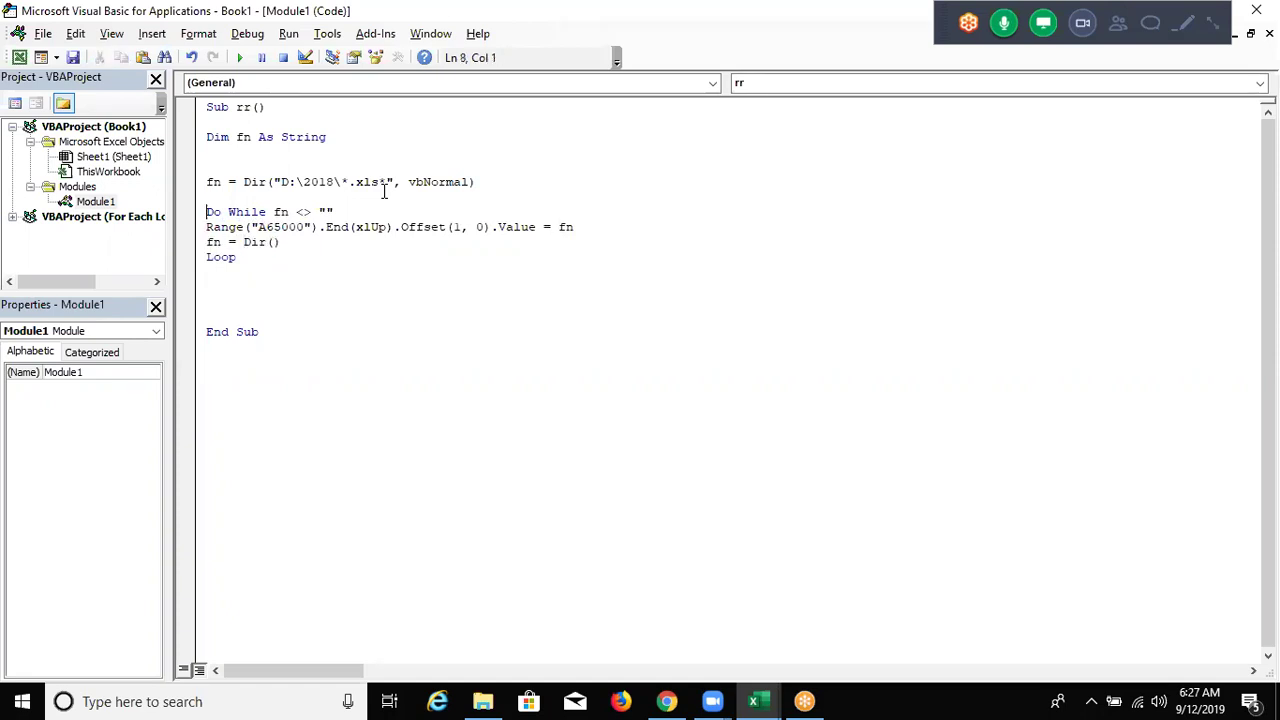
# - Insert blank lines after the Do While header and before Loop
pyautogui.press('Return')
pyautogui.press('Down')
pyautogui.press('Down')
pyautogui.press('Return')
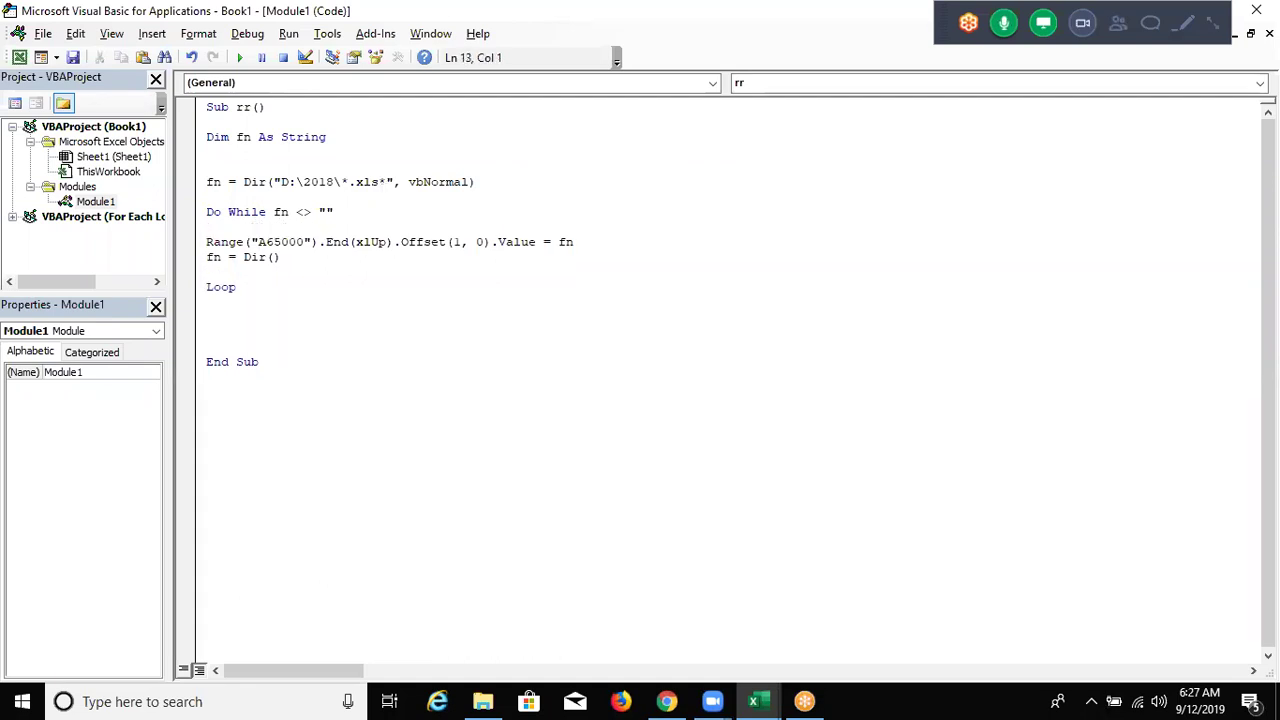
pyautogui.click(206, 242)
pyautogui.click(206, 227)
# - Highlight the empty string in the Do While fn <> "" condition and Dir() below
pyautogui.press('Right')
pyautogui.press('Right')
pyautogui.press('Right')
pyautogui.press('Right')
pyautogui.press('Left')
pyautogui.hotkey('shift', 'Right')
pyautogui.hotkey('shift', 'Right')
pyautogui.press('Right')
pyautogui.press('Right')
pyautogui.press('Right')
pyautogui.press('Right')
pyautogui.press('Right')
pyautogui.hotkey('shift', 'Right')
pyautogui.hotkey('shift', 'Left')
pyautogui.press('Left')
pyautogui.hotkey('shift', 'Right')
pyautogui.hotkey('shift', 'Right')
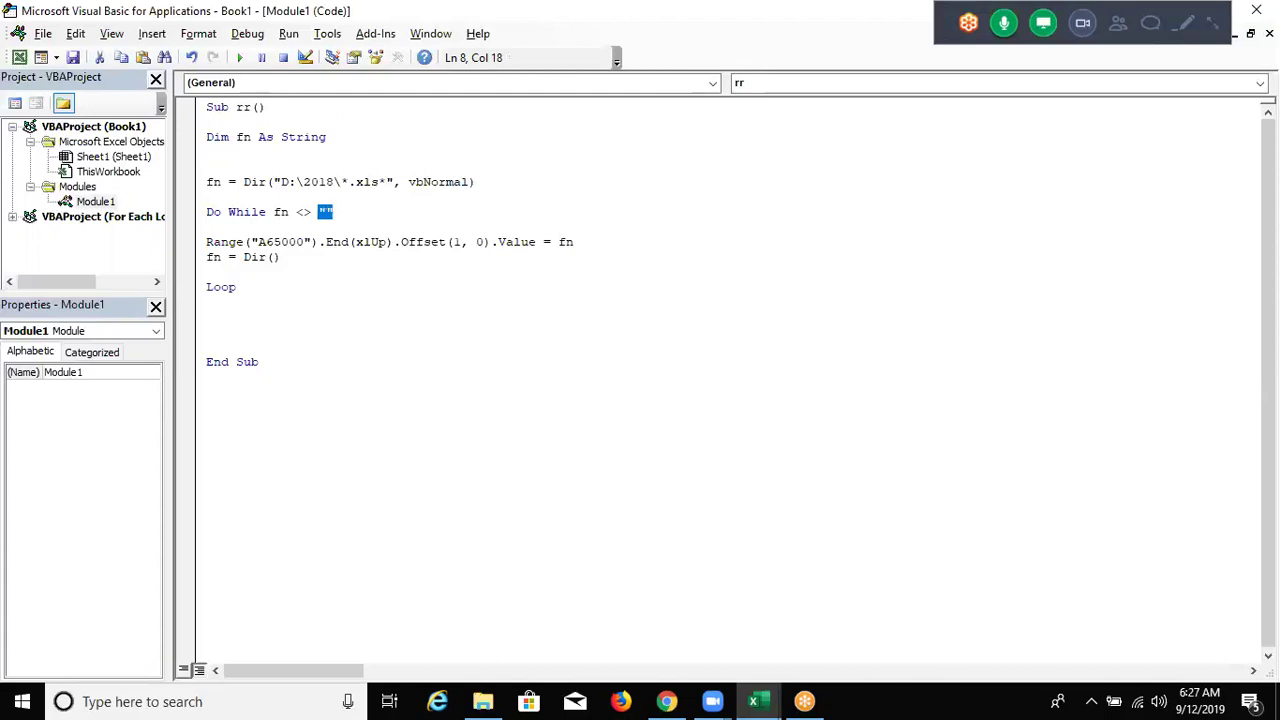
pyautogui.press('Down')
pyautogui.press('Down')
pyautogui.press('Down')
pyautogui.hotkey('shift', 'Left')
pyautogui.hotkey('shift', 'Left')
pyautogui.hotkey('shift', 'Left')
pyautogui.hotkey('shift', 'Left')
pyautogui.hotkey('shift', 'Left')
pyautogui.hotkey('shift', 'Left')
pyautogui.hotkey('shift', 'Left')
pyautogui.hotkey('shift', 'Left')
pyautogui.hotkey('shift', 'Left')
pyautogui.press('Down')
pyautogui.press('Down')
# - Glance at the Excel workbook and return to the macro code window
pyautogui.press('Right')
pyautogui.press('Right')
pyautogui.press('Down')
pyautogui.press('Up')
pyautogui.press('Up')
pyautogui.press('Up')
pyautogui.press('Up')
pyautogui.hotkey('alt', 'Tab')
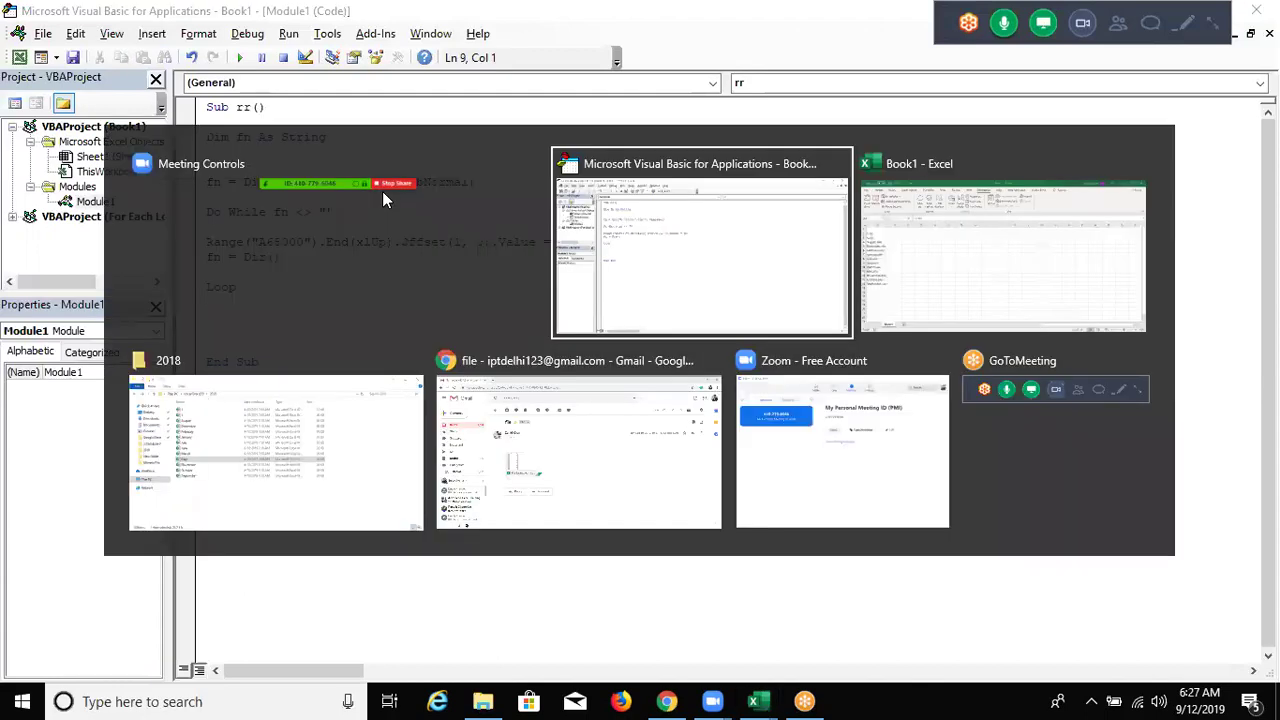
pyautogui.hotkey('alt', 'Tab')
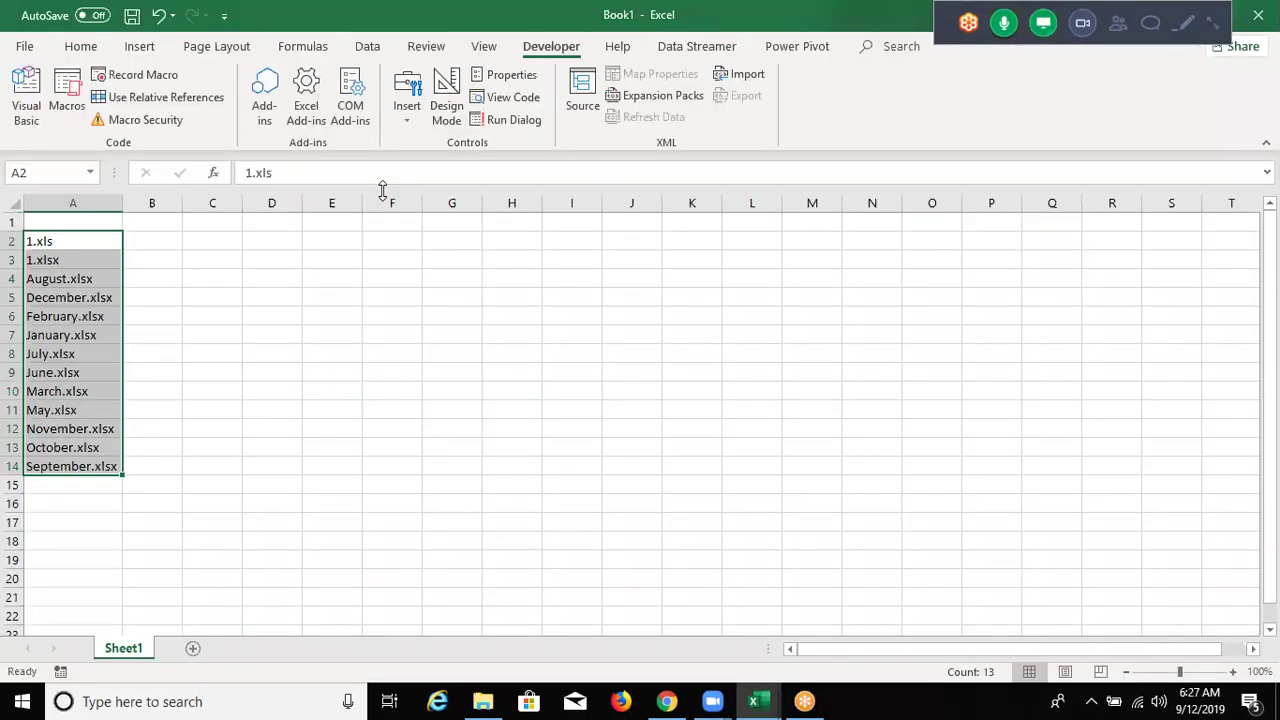
pyautogui.hotkey('alt', 'Tab')
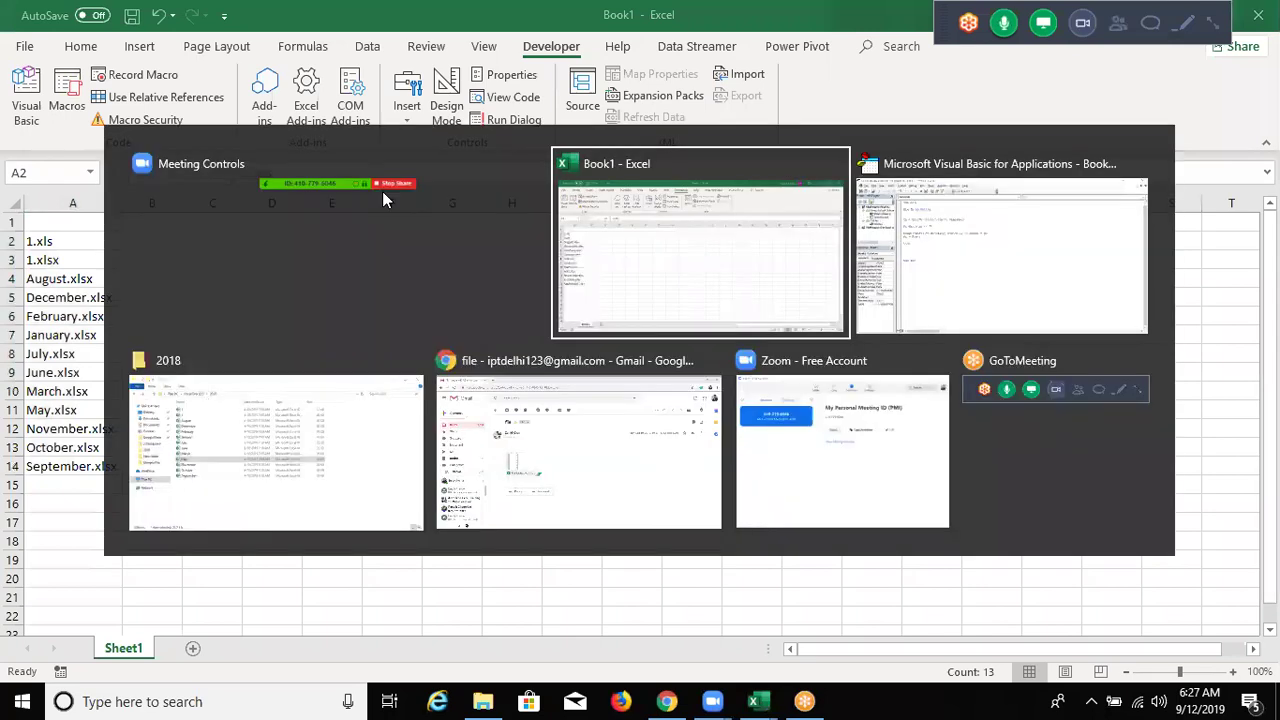
pyautogui.hotkey('alt', 'Tab')
# - Delete the blank lines after Do While and before Loop in the loop body
pyautogui.press('Down')
pyautogui.press('Down')
pyautogui.press('Down')
pyautogui.press('Down')
pyautogui.press('Up')
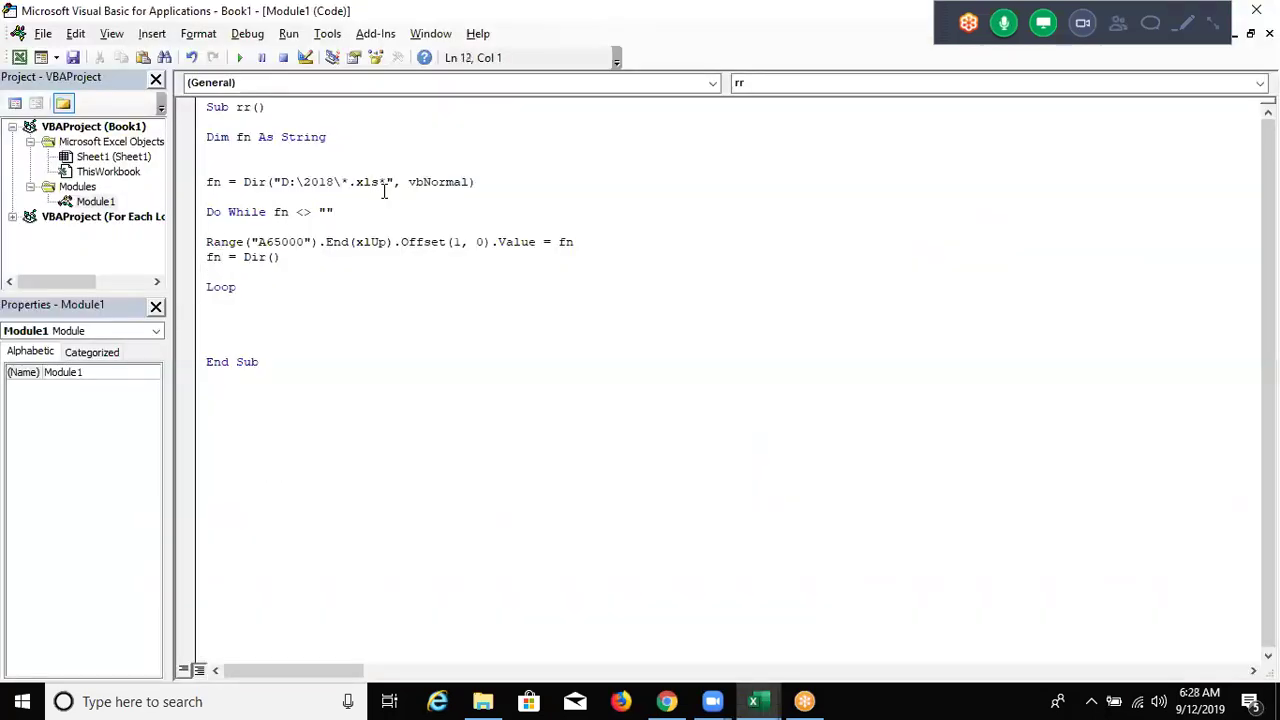
pyautogui.press('Delete')
pyautogui.press('Up')
pyautogui.press('Up')
pyautogui.press('Up')
pyautogui.press('Delete')
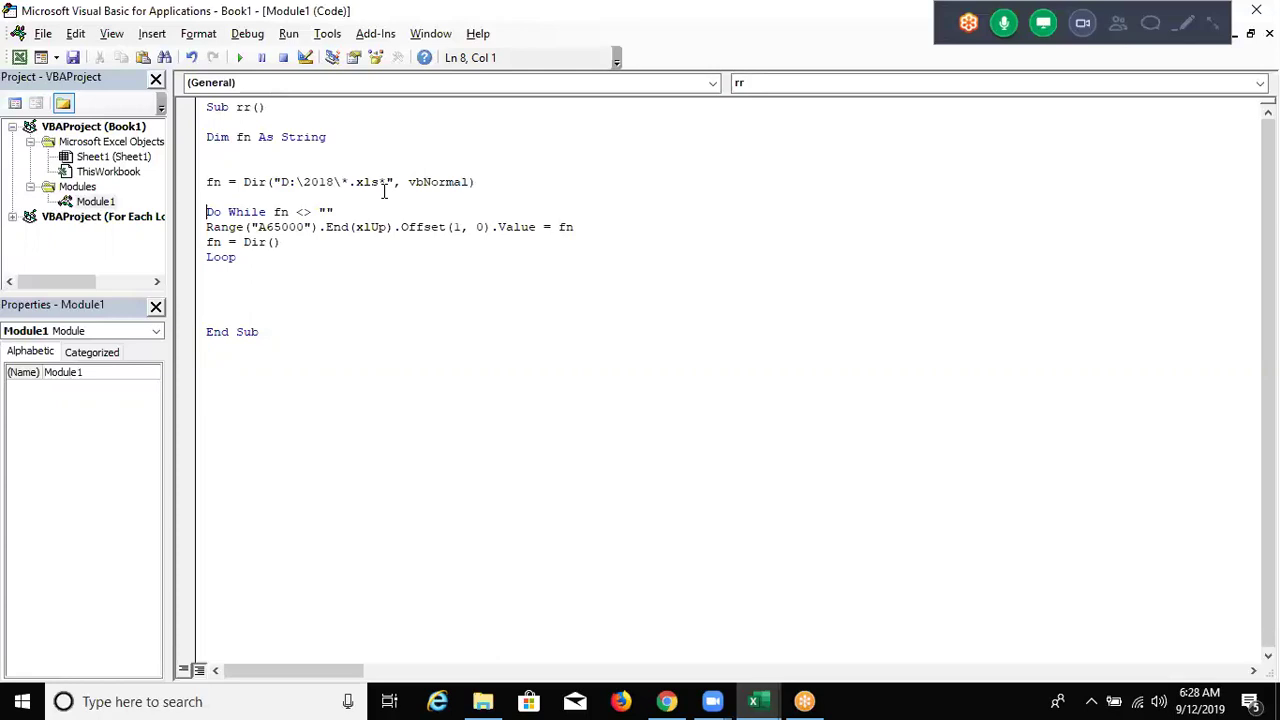
pyautogui.press('Down')
pyautogui.press('Down')
pyautogui.press('Return')
pyautogui.press('Up')
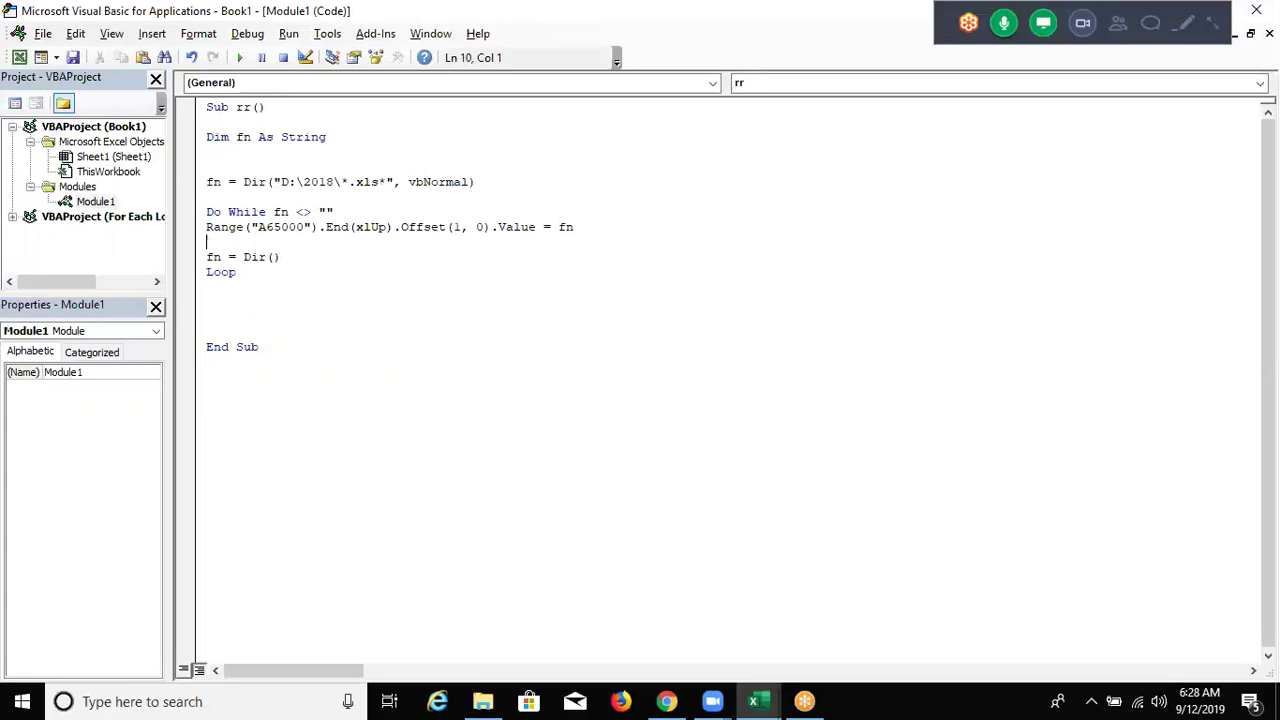
# - Check cell B2 beside the file list in the workbook, then return to the code
pyautogui.hotkey('alt', 'Tab')
pyautogui.hotkey('alt', 'Tab')
pyautogui.press('Up')
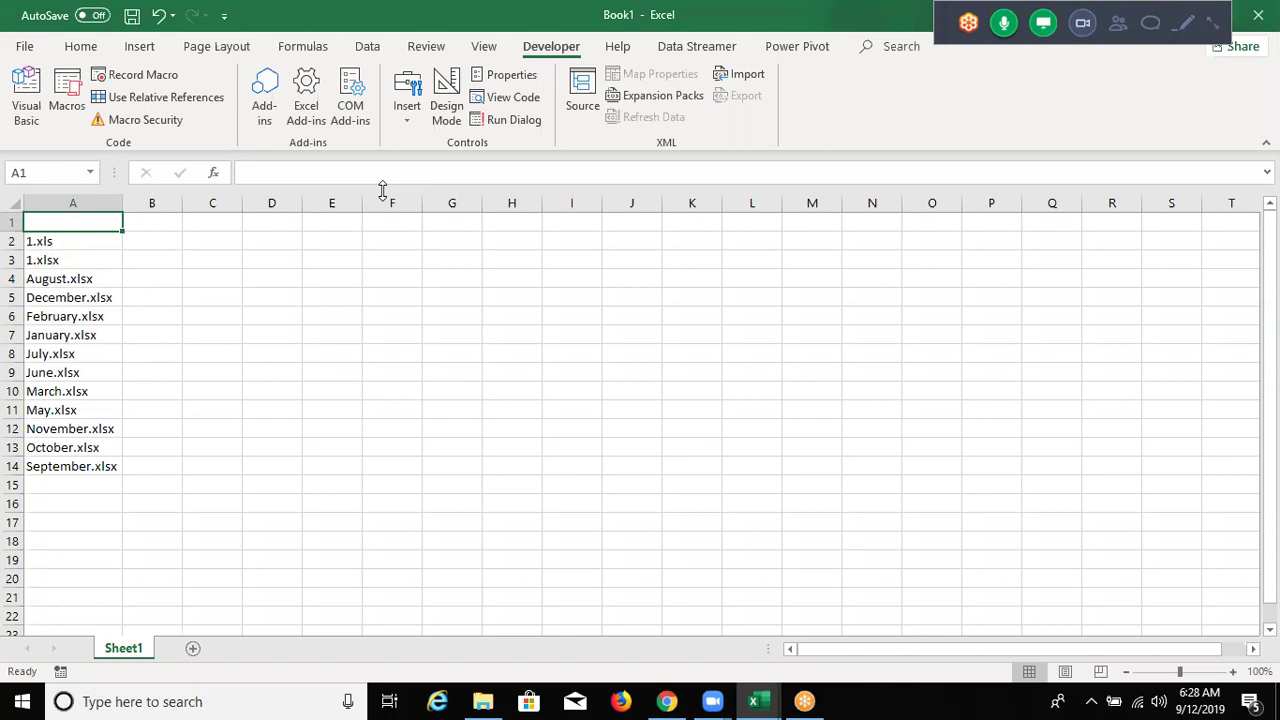
pyautogui.press('Down')
pyautogui.press('Right')
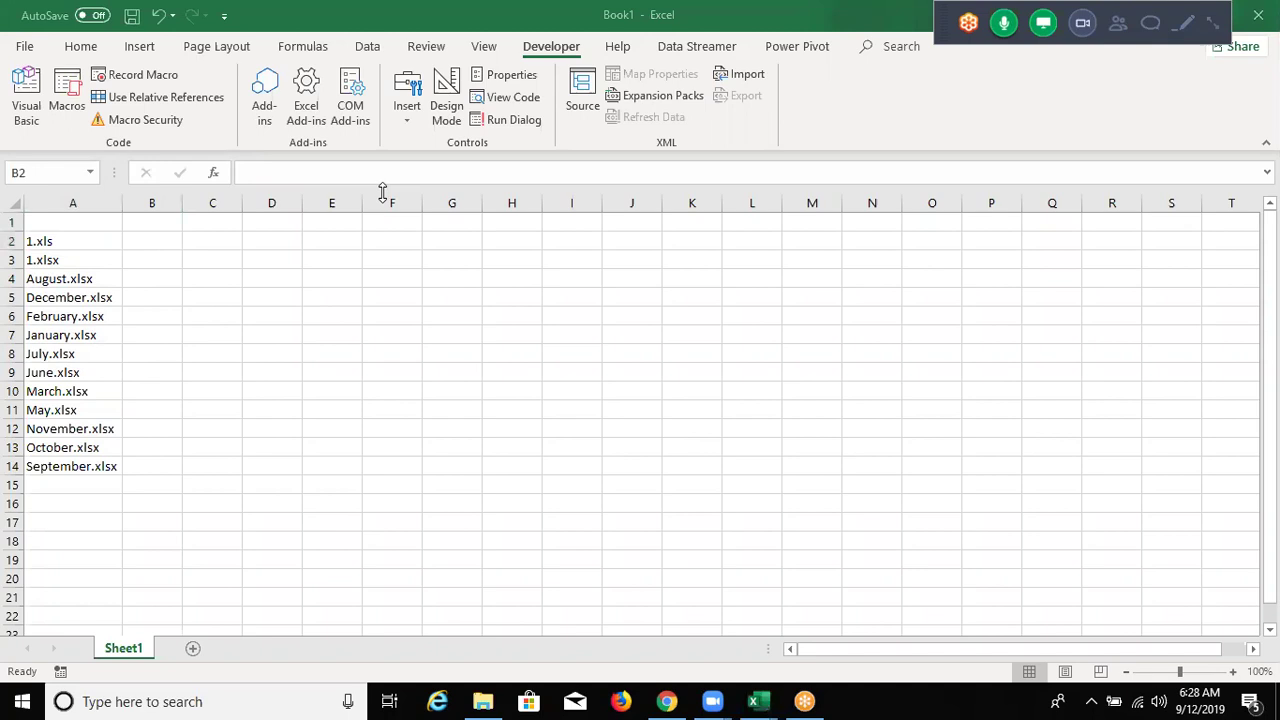
pyautogui.hotkey('alt', 'Tab')
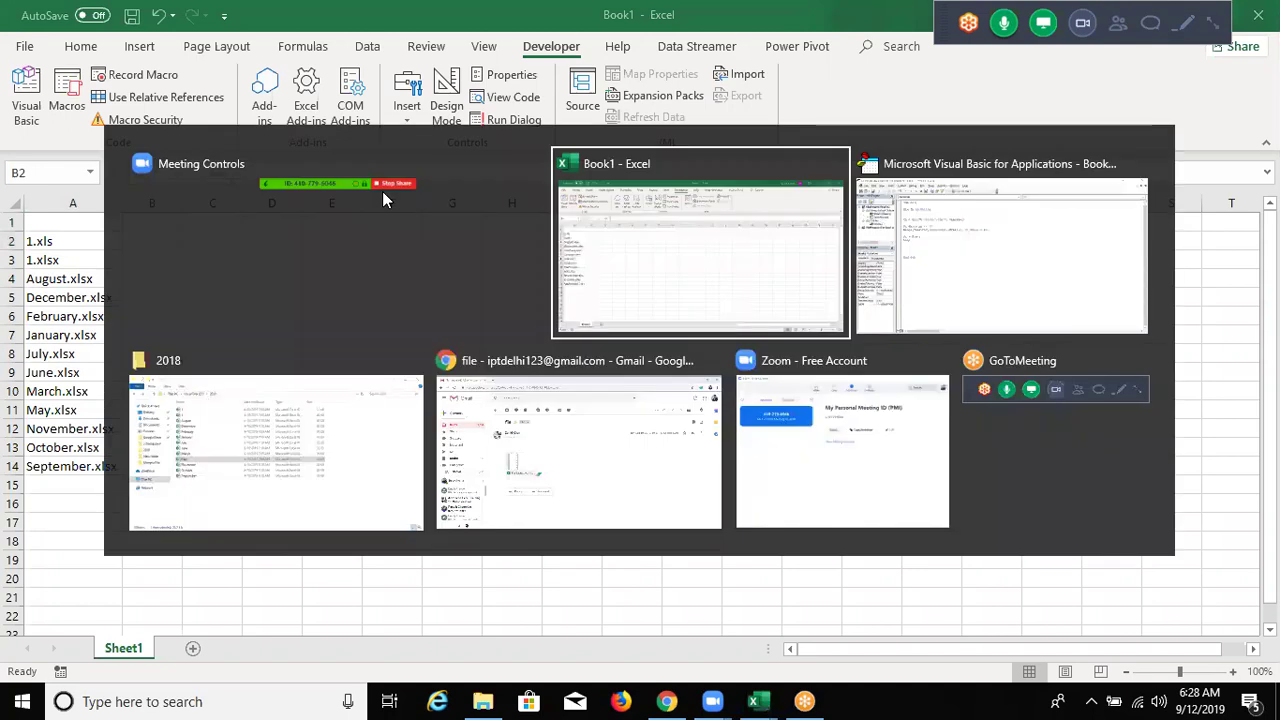
pyautogui.press('Tab')
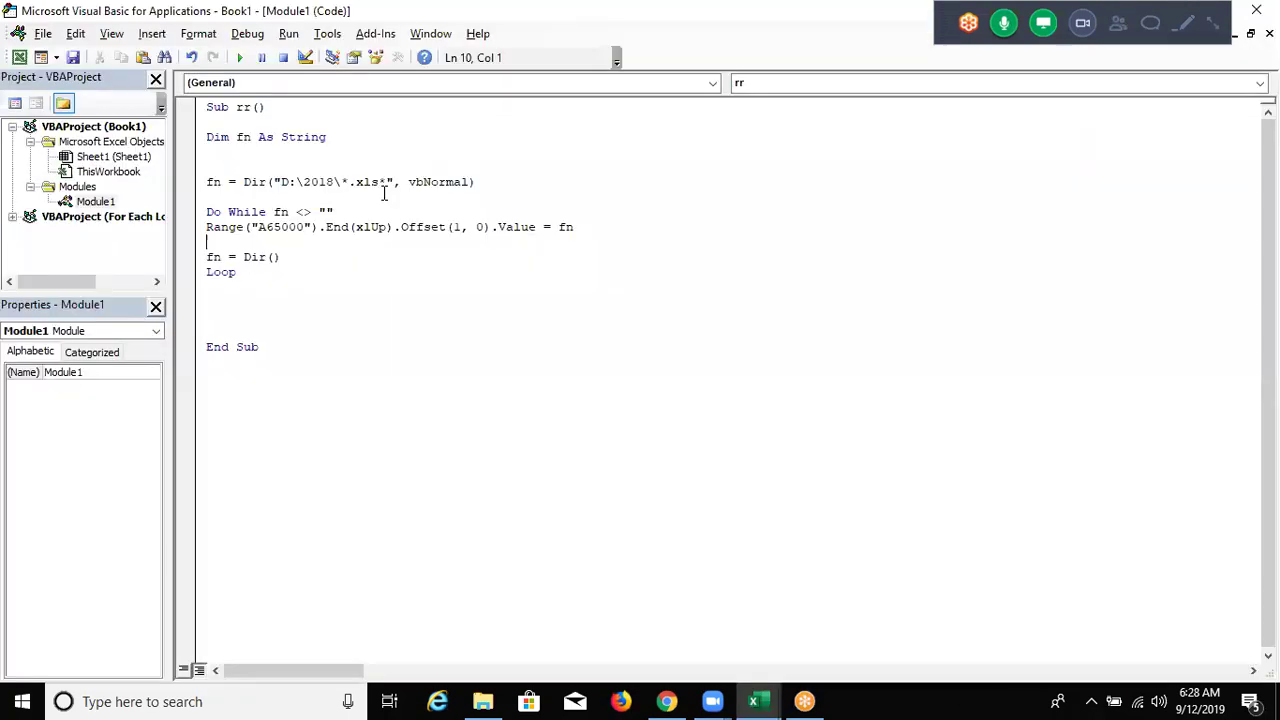
# - Duplicate the Range("A65000").End(xlUp).Offset(1, 0).Value = fn line below itself
pyautogui.press('Return')
pyautogui.press('Up')
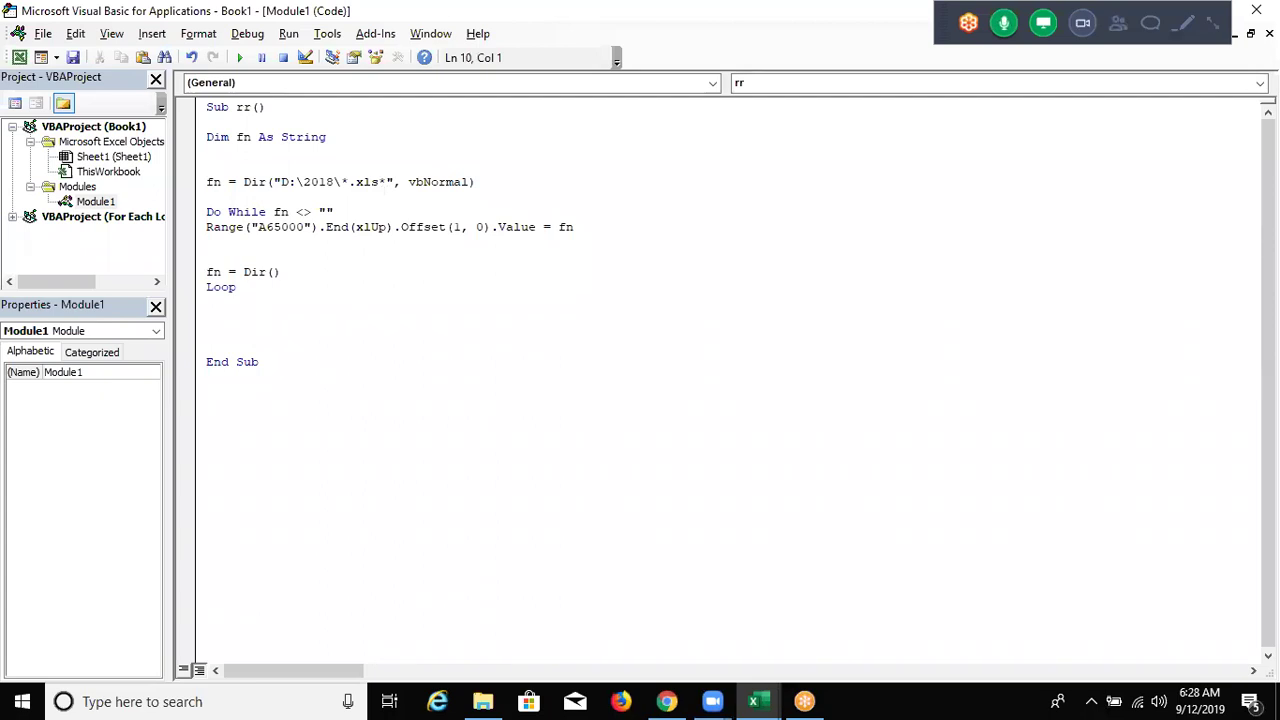
pyautogui.press('Up')
pyautogui.hotkey('shift', 'End')
pyautogui.hotkey('ctrl', 'c')
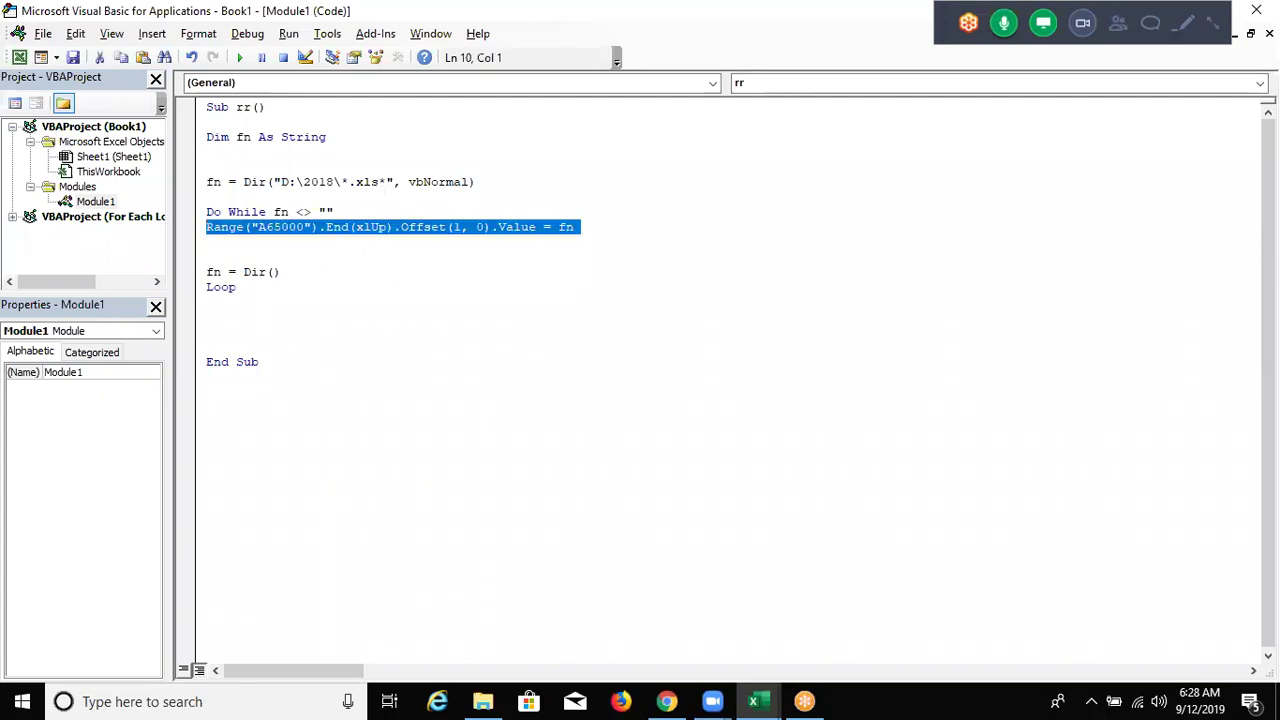
pyautogui.press('Down')
pyautogui.hotkey('ctrl', 'v')
# - Change the copied line's Offset(1, 0) to Offset(0, 1)
pyautogui.click(258, 243)
pyautogui.doubleClick(456, 243)
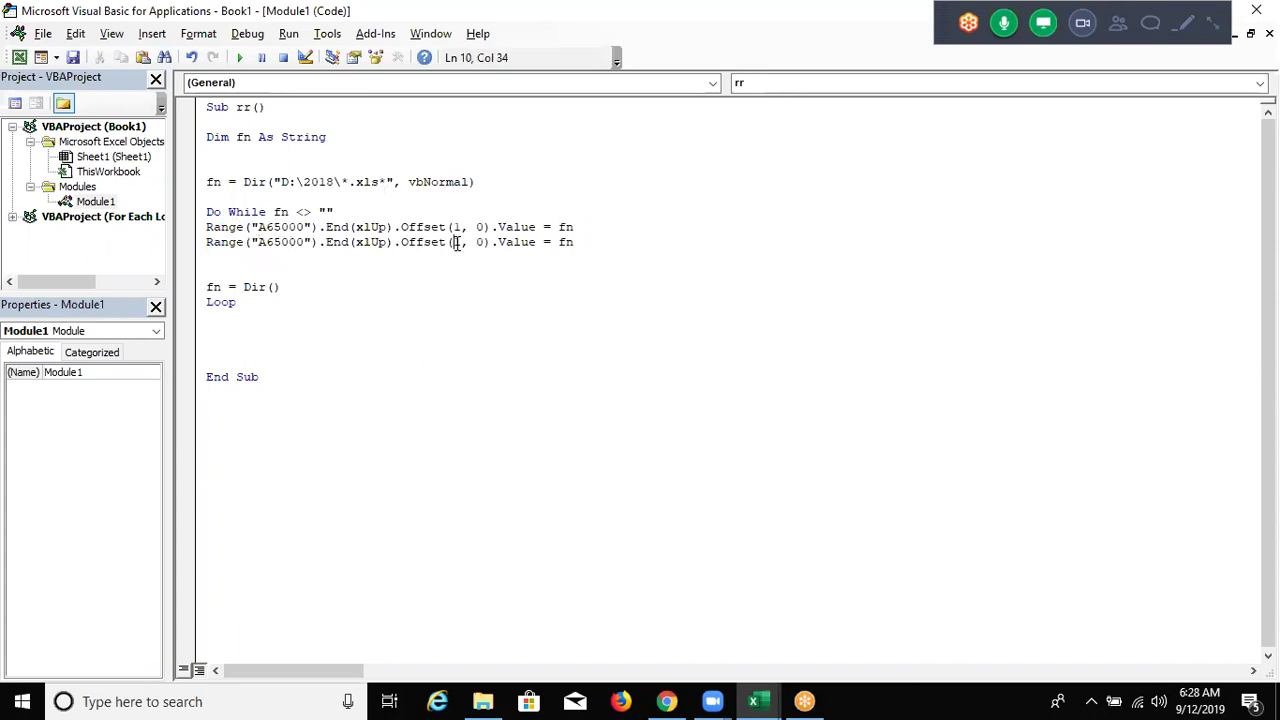
pyautogui.write('0')
pyautogui.press('Right')
pyautogui.press('Right')
pyautogui.press('Right')
pyautogui.press('BackSpace')
pyautogui.write('1')
# - Wrap fn in FileDateTime() so the line writes each file's date and time
pyautogui.click(560, 243)
pyautogui.write('FD')
pyautogui.press('BackSpace')
pyautogui.press('BackSpace')
pyautogui.write('FILELEN')
pyautogui.write('(')
pyautogui.press('End')
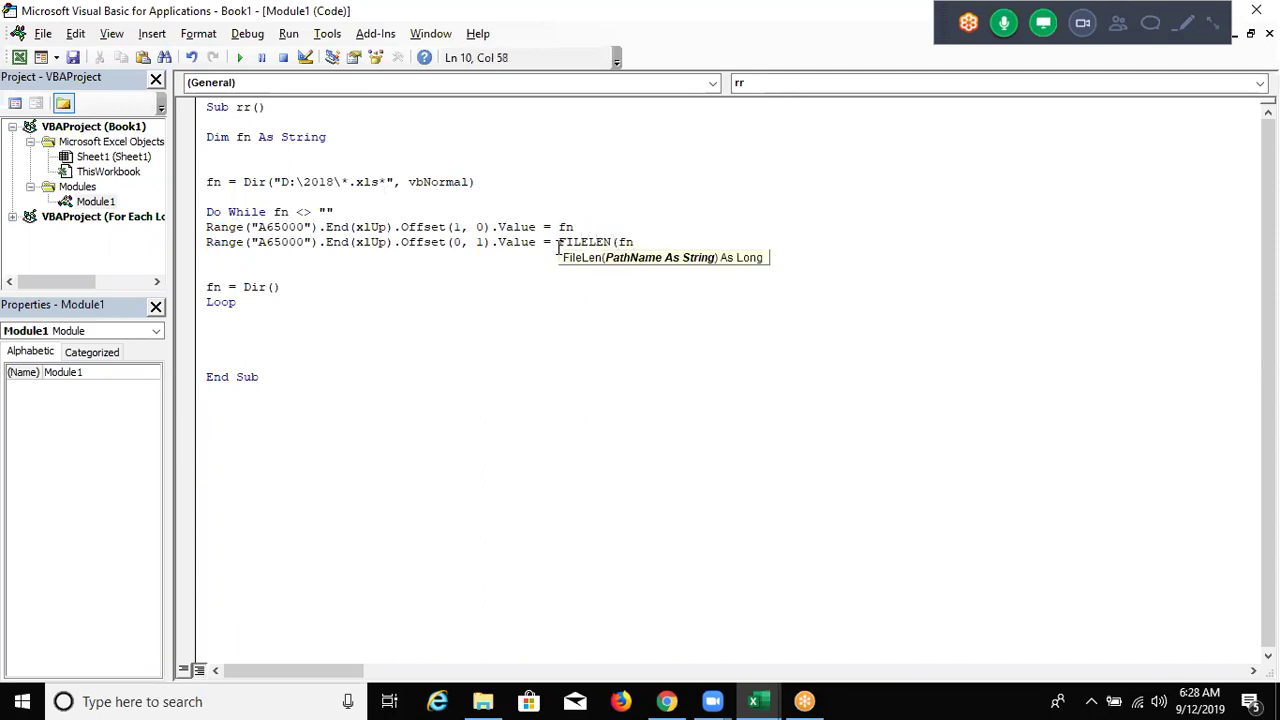
pyautogui.write(')')
pyautogui.press('Left')
pyautogui.press('Left')
pyautogui.press('Left')
pyautogui.press('Left')
pyautogui.press('BackSpace')
pyautogui.press('BackSpace')
pyautogui.press('BackSpace')
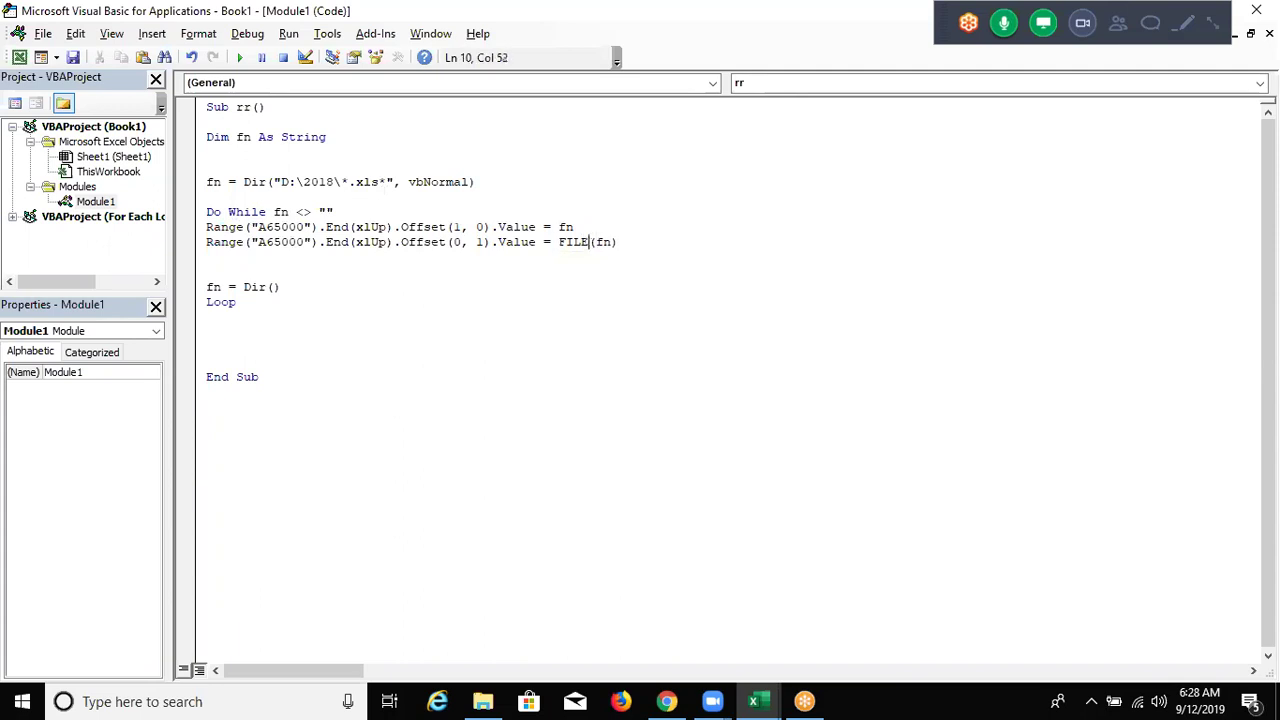
pyautogui.write('DATETIME')
pyautogui.click(207, 257)
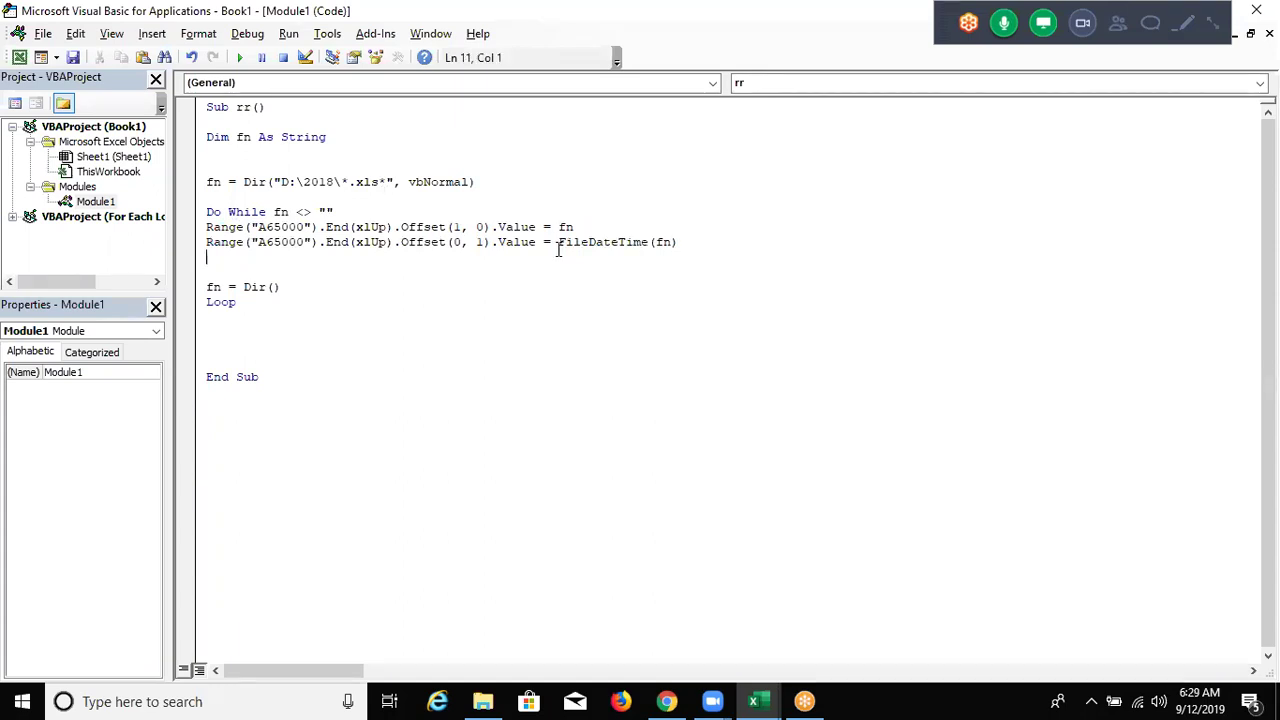
pyautogui.click(670, 242)
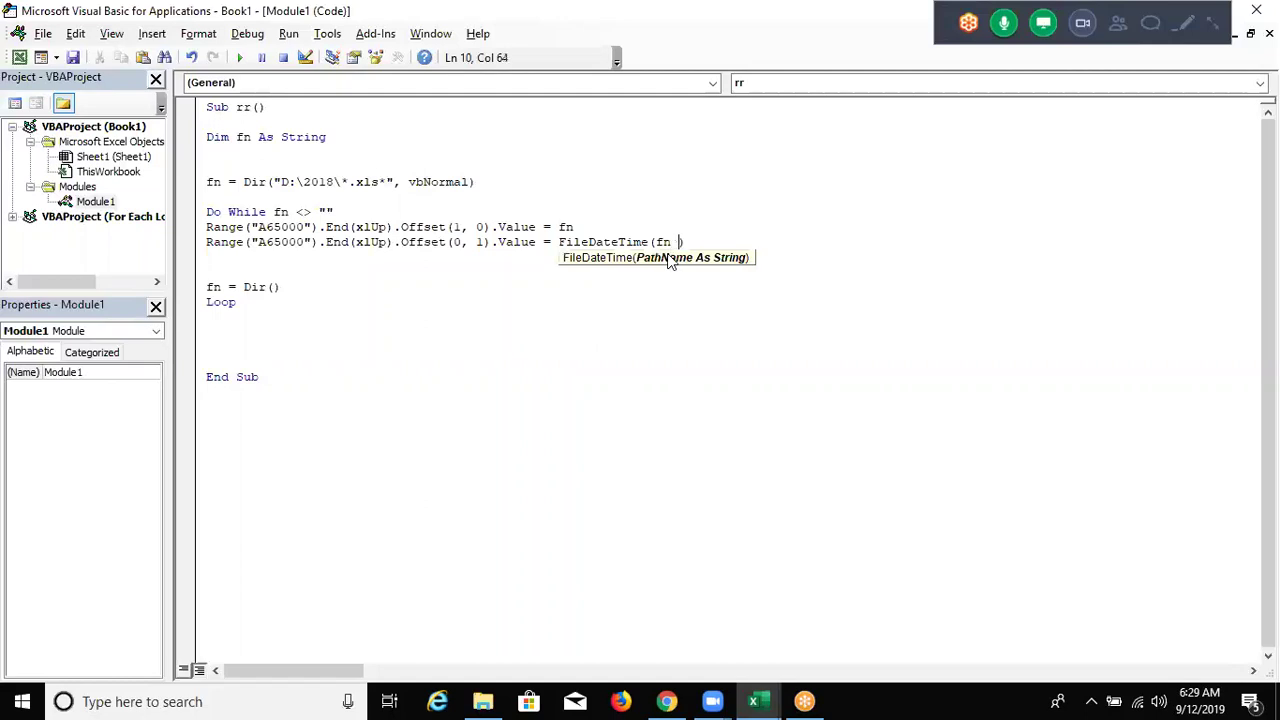
pyautogui.press('Left')
pyautogui.click(430, 284)
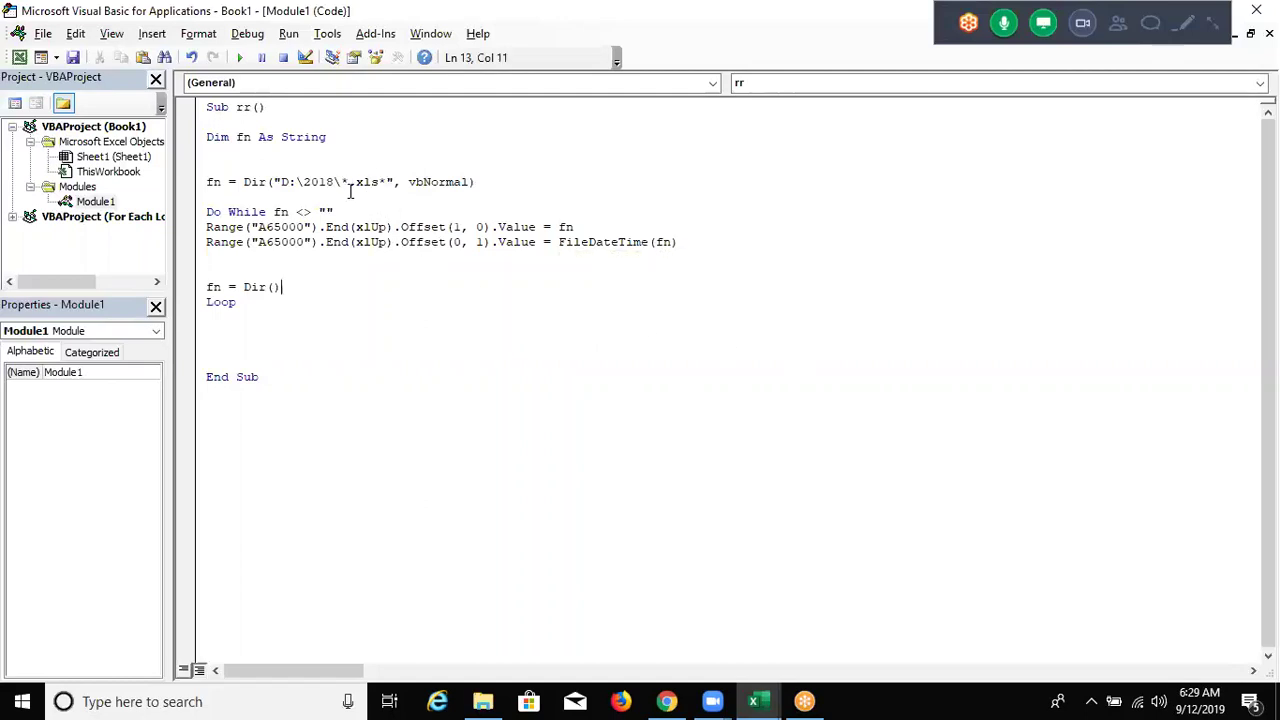
# - Prefix fn with the "D:\2018\" folder path inside FileDateTime
pyautogui.moveTo(342, 182); pyautogui.dragTo(280, 182)
pyautogui.hotkey('ctrl', 'c')
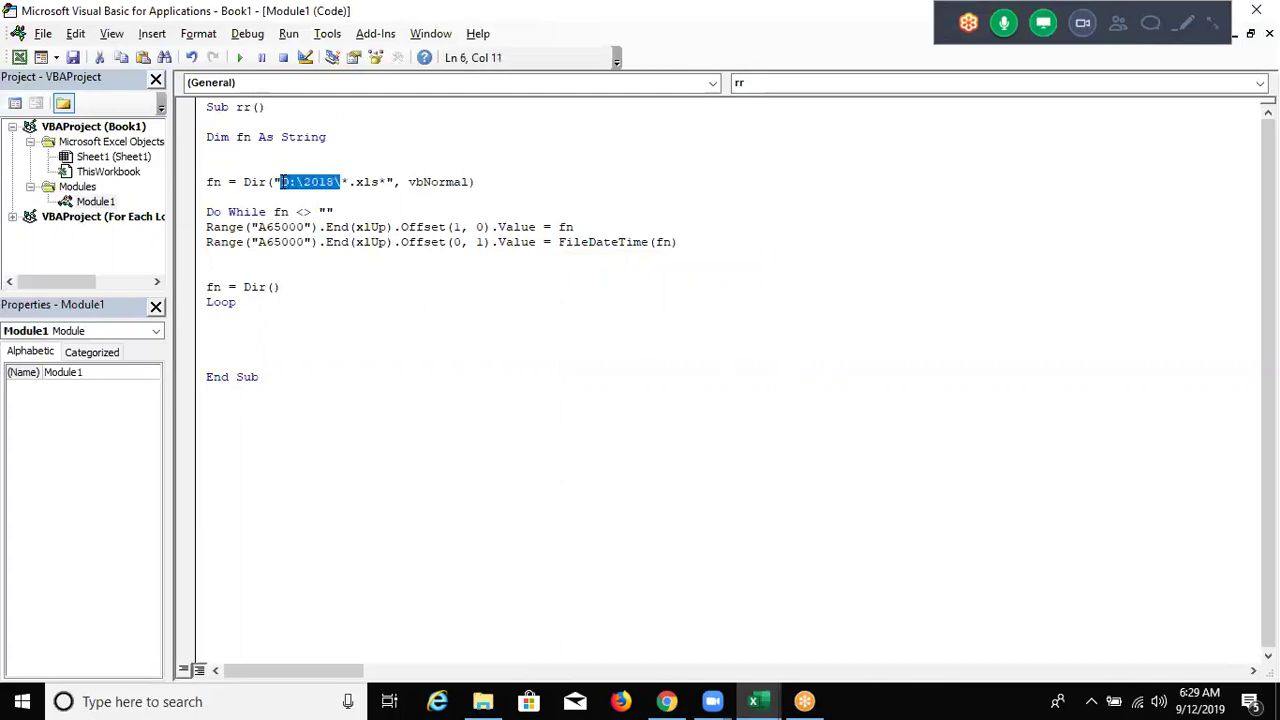
pyautogui.click(655, 243)
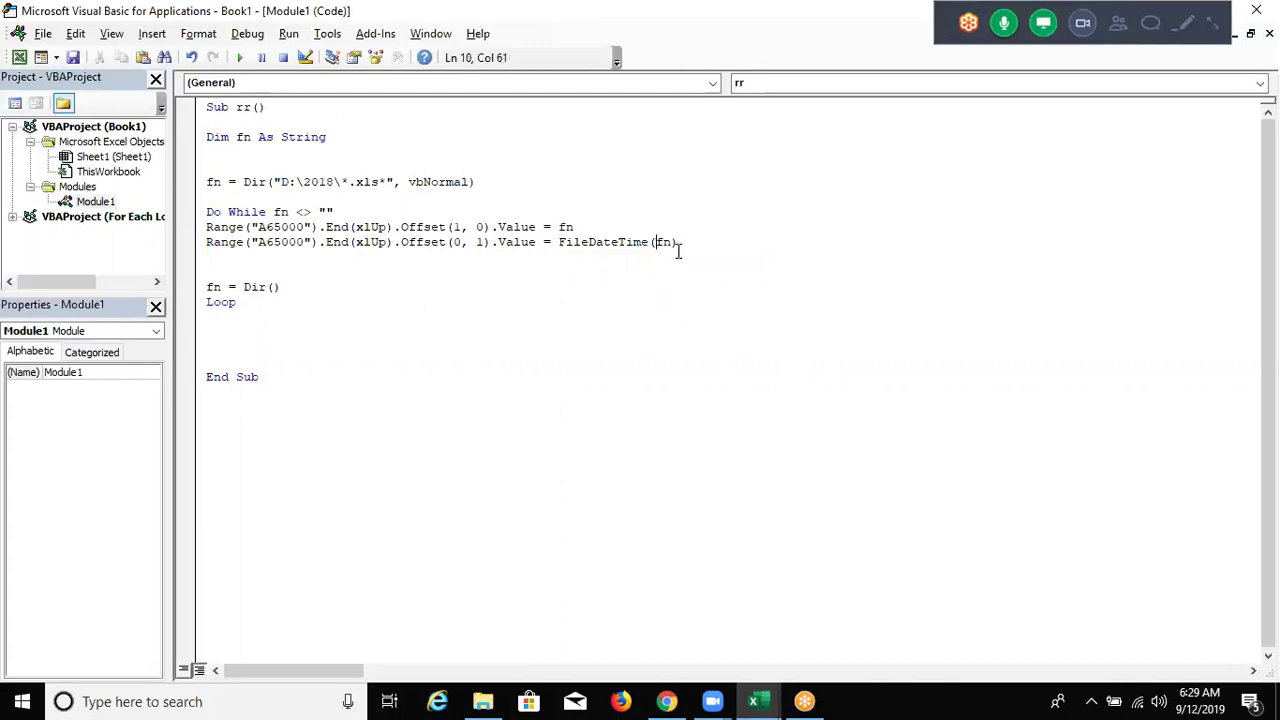
pyautogui.write('"')
pyautogui.hotkey('ctrl', 'v')
pyautogui.write('"&')
pyautogui.click(207, 257)
pyautogui.click(651, 302)
pyautogui.click(266, 287)
pyautogui.hotkey('alt', 'Tab')
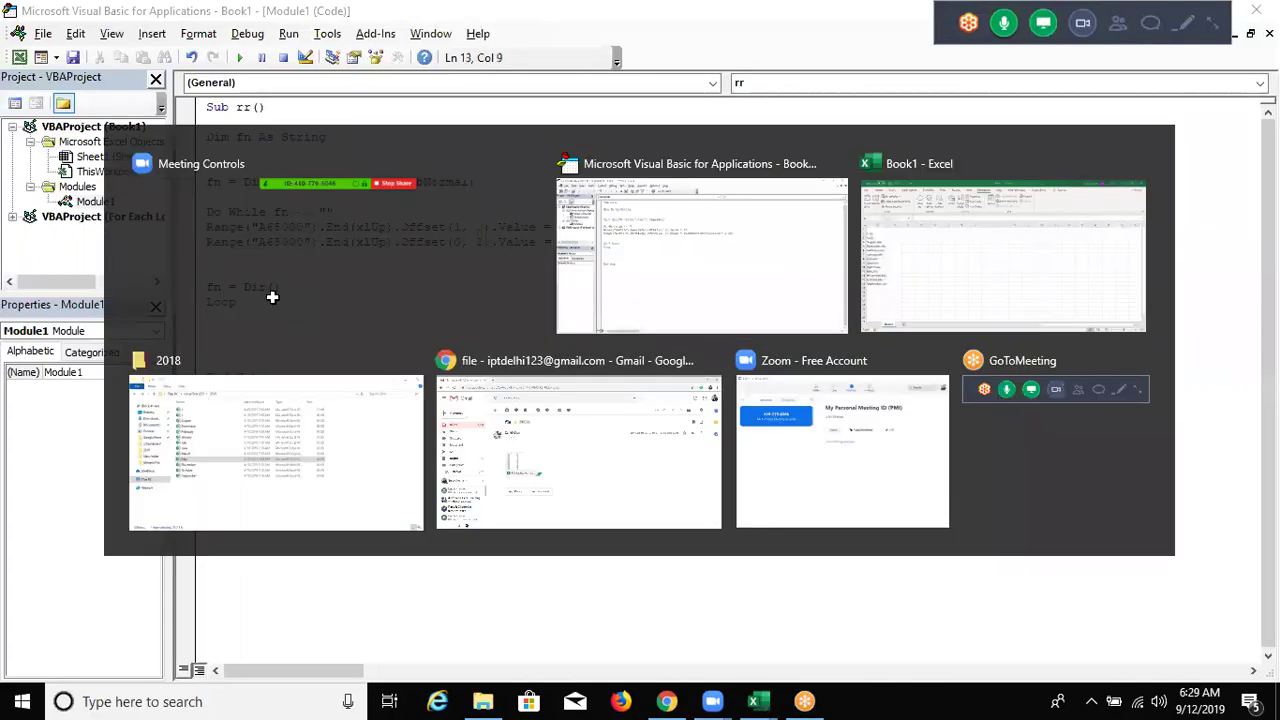
# - Clear the old file names in A2:A14 and rerun the rr macro
pyautogui.hotkey('ctrl', 'shift', 'Down')
pyautogui.press('Delete')
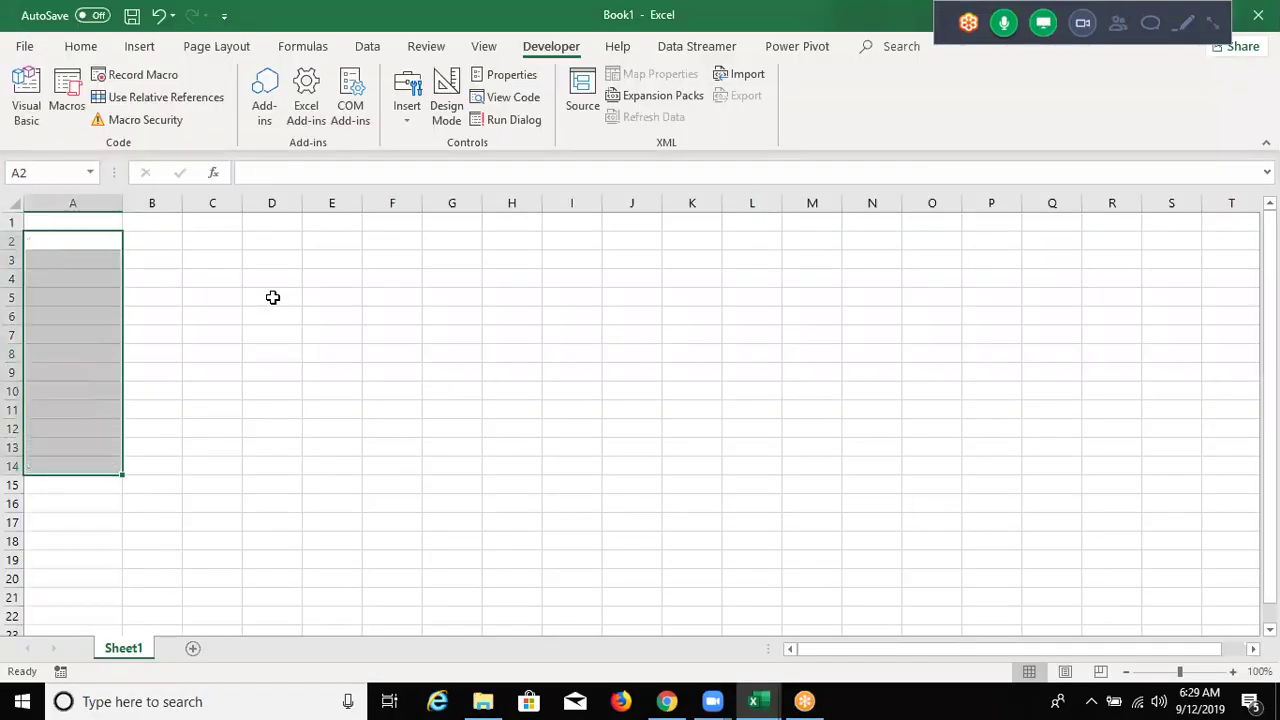
pyautogui.hotkey('ctrl', 'Home')
pyautogui.hotkey('alt', 'Tab')
pyautogui.hotkey('alt', 'Tab')
pyautogui.click(281, 258)
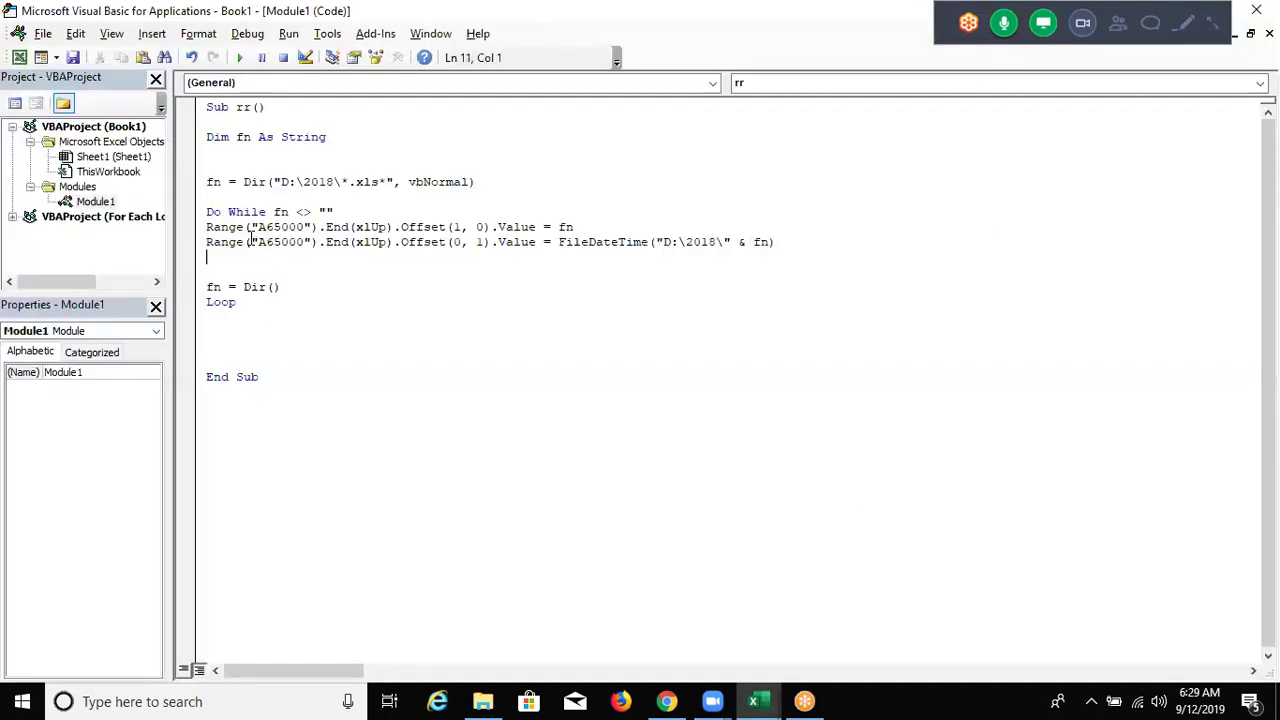
pyautogui.click(240, 58)
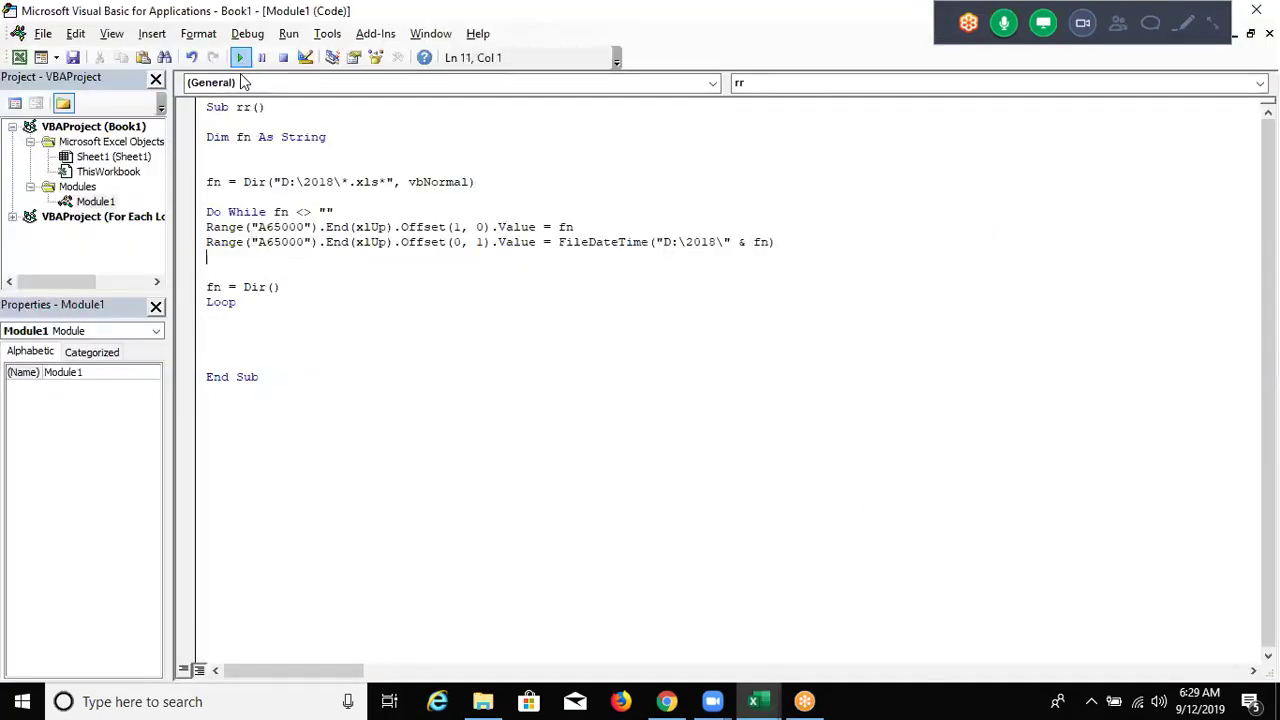
pyautogui.hotkey('alt', 'Tab')
pyautogui.hotkey('alt', 'Tab')
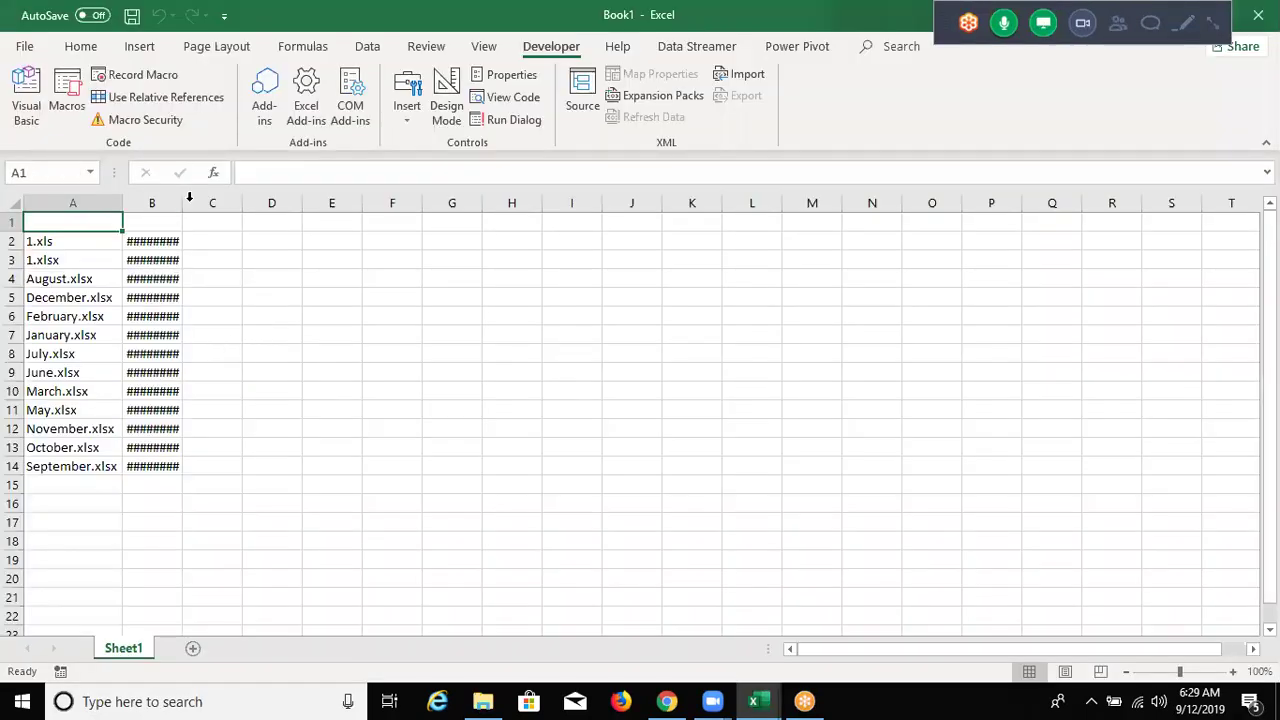
# - Autofit column B and compare the file dates from B2 down to B14
pyautogui.doubleClick(182, 203)
pyautogui.click(164, 466)
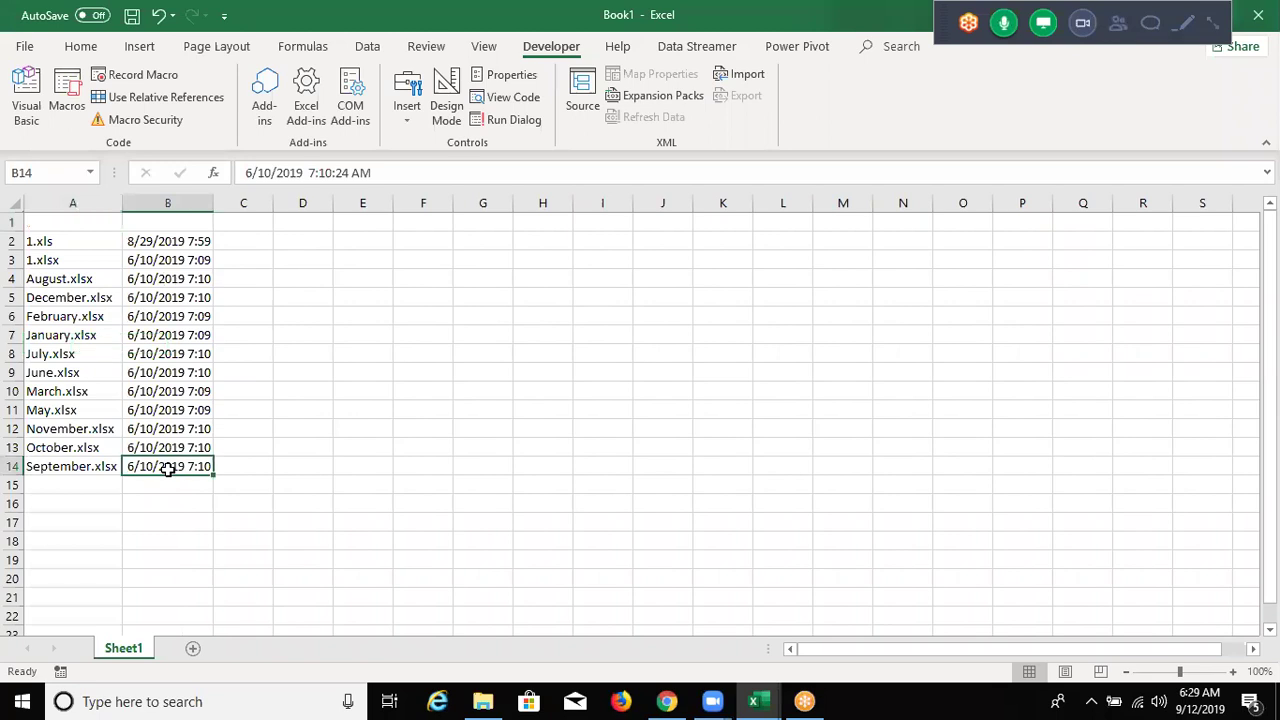
pyautogui.click(161, 248)
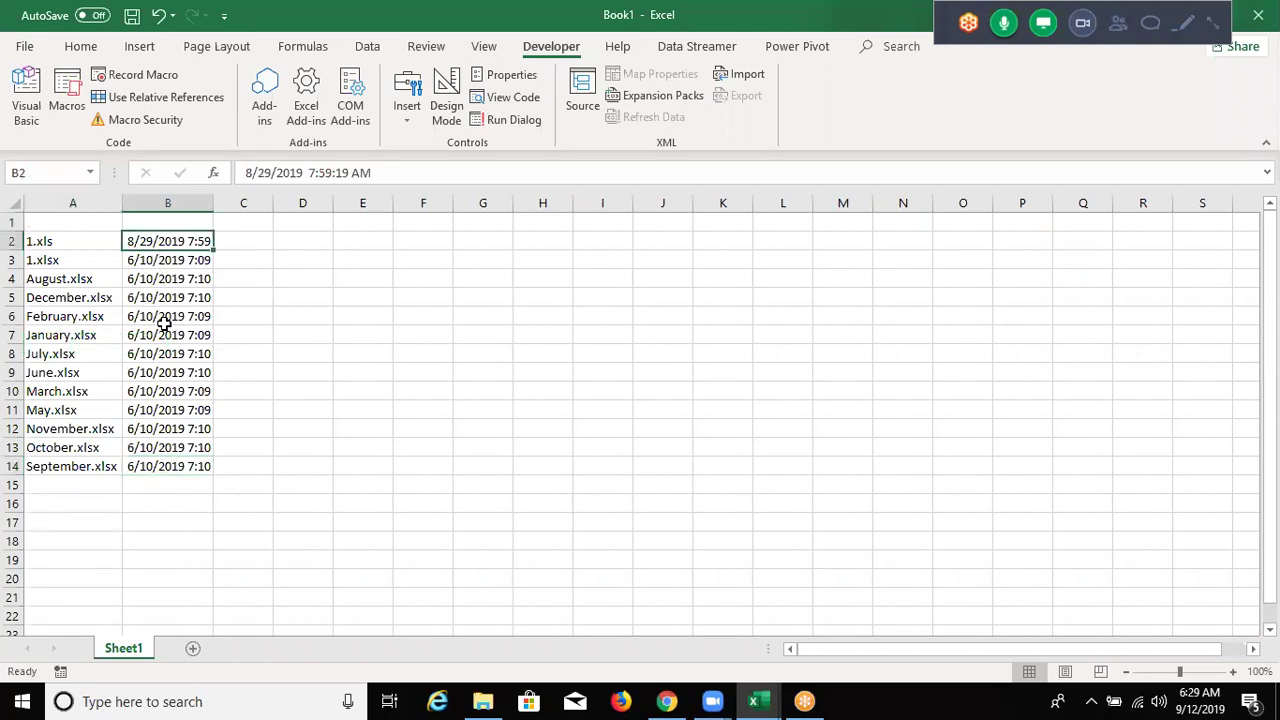
pyautogui.click(184, 374)
pyautogui.click(166, 408)
pyautogui.click(172, 428)
pyautogui.click(178, 452)
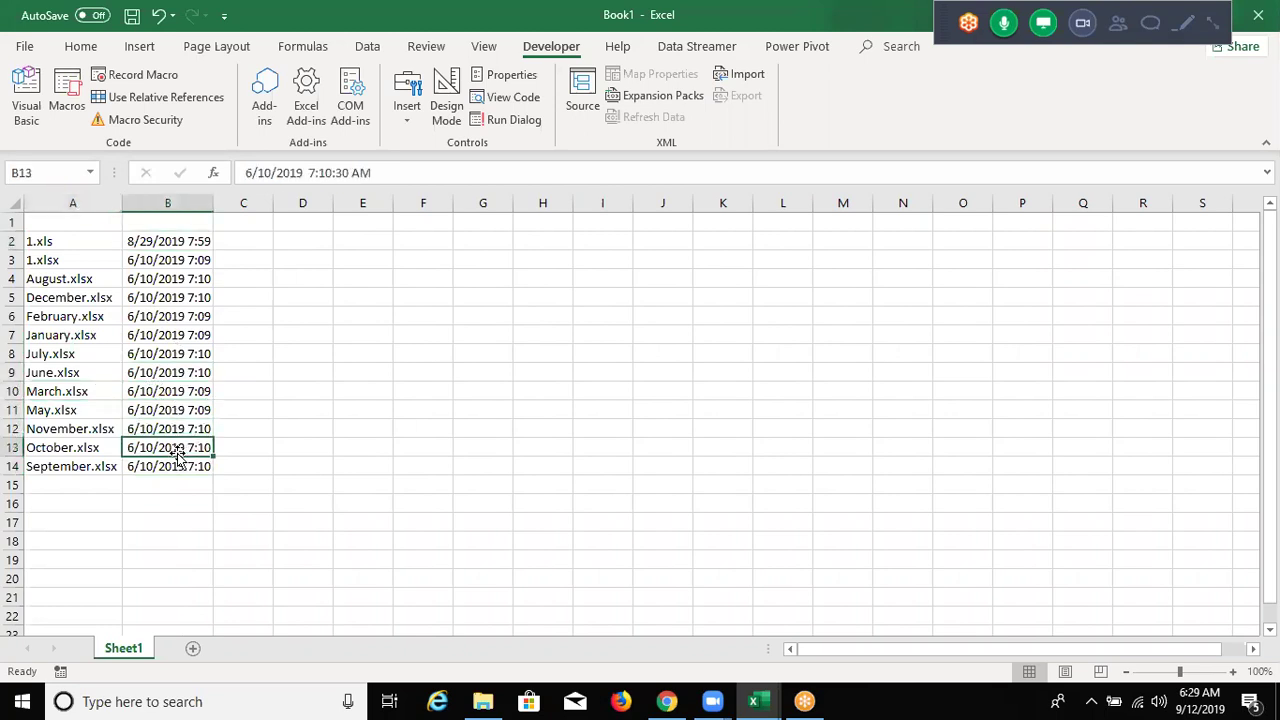
pyautogui.click(178, 464)
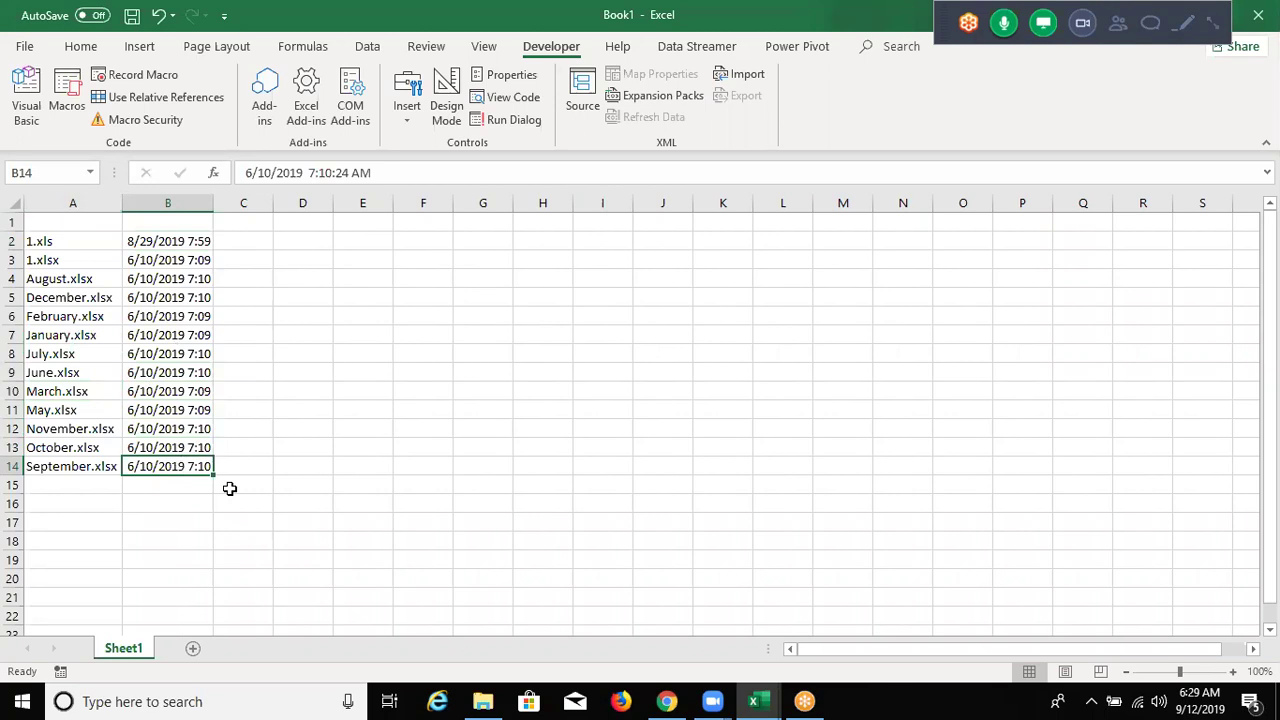
pyautogui.hotkey('alt', 'Tab')
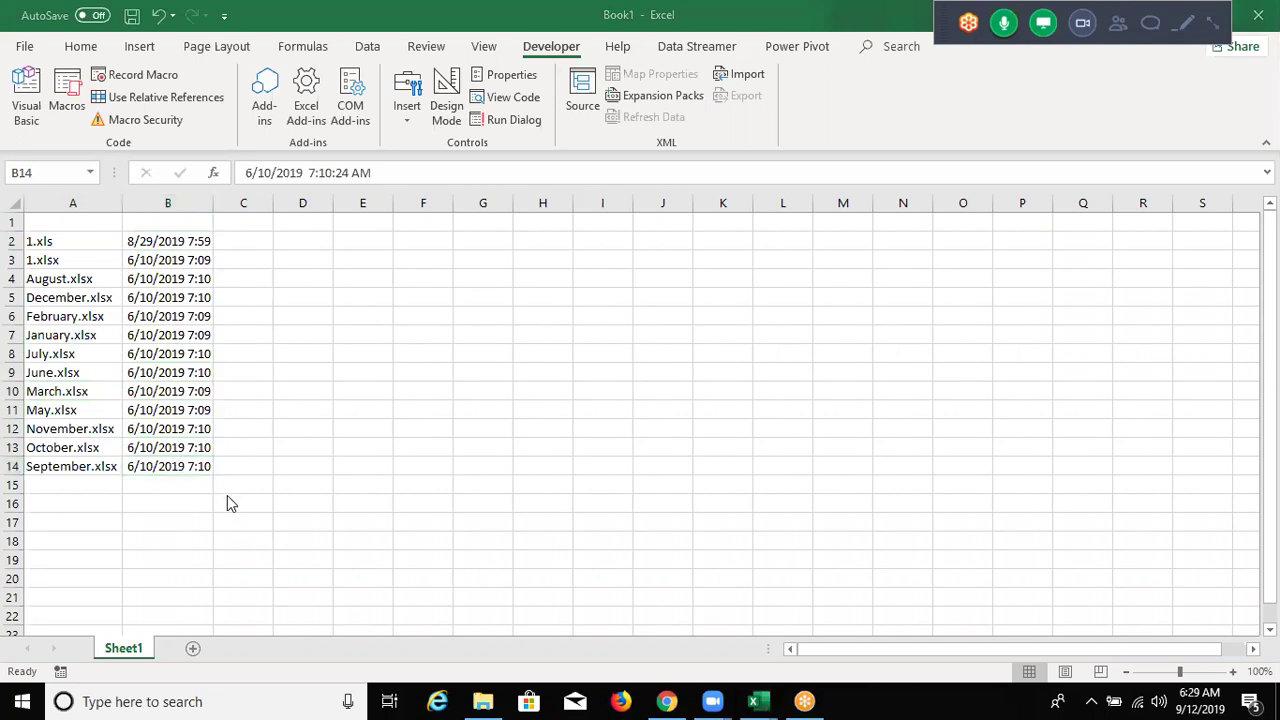
pyautogui.press('Tab')
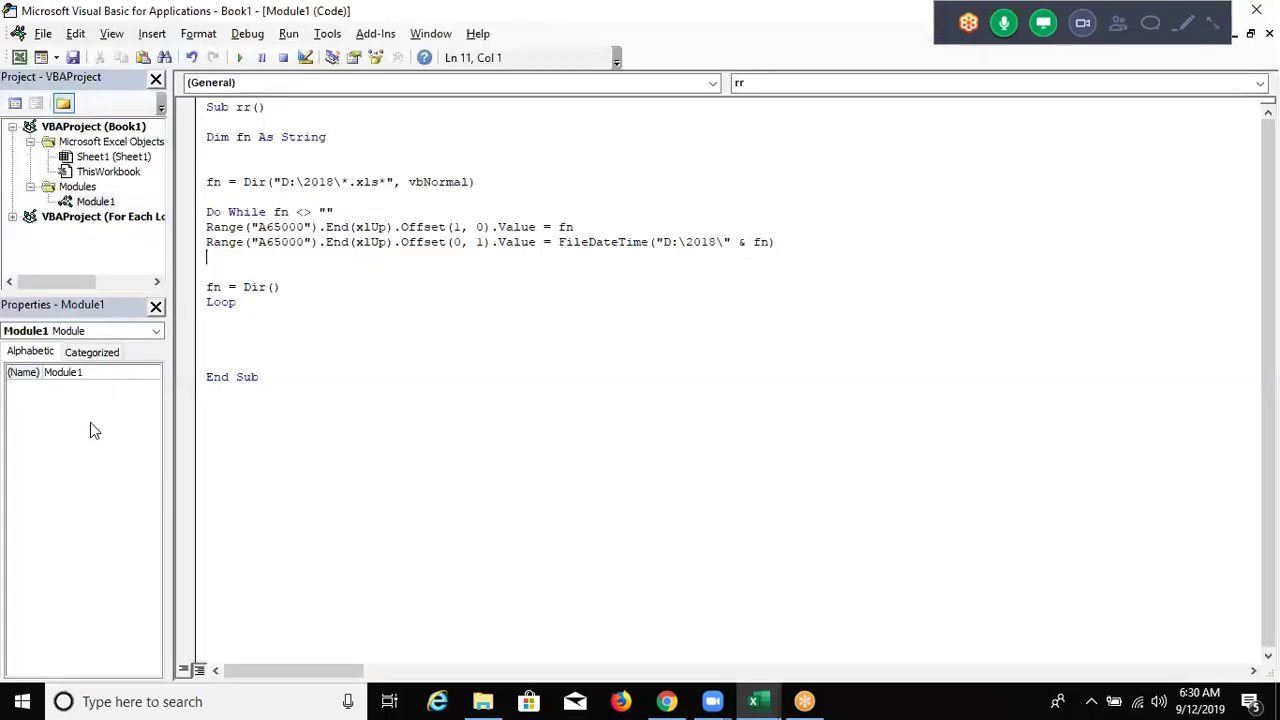
# - Remove extra blank lines and begin LT = Application.WorksheetFunction.Max(Range( after Loop
pyautogui.press('Delete')
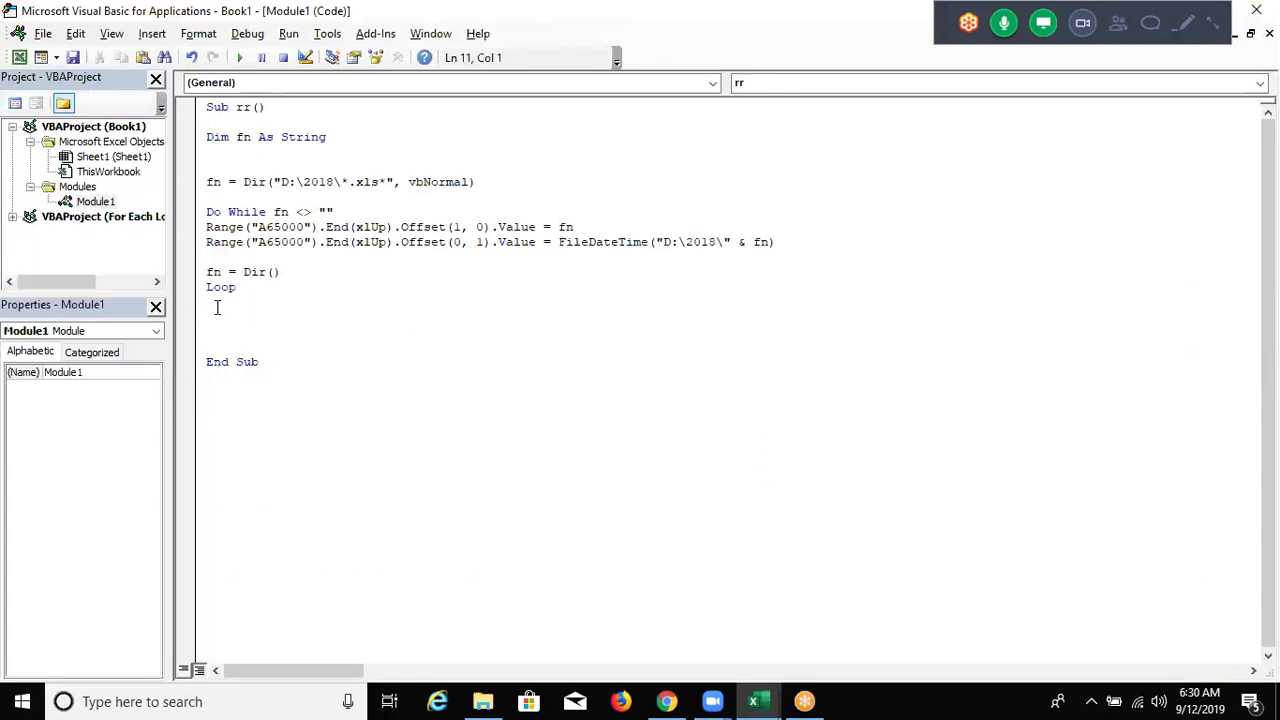
pyautogui.press('Delete')
pyautogui.click(216, 307)
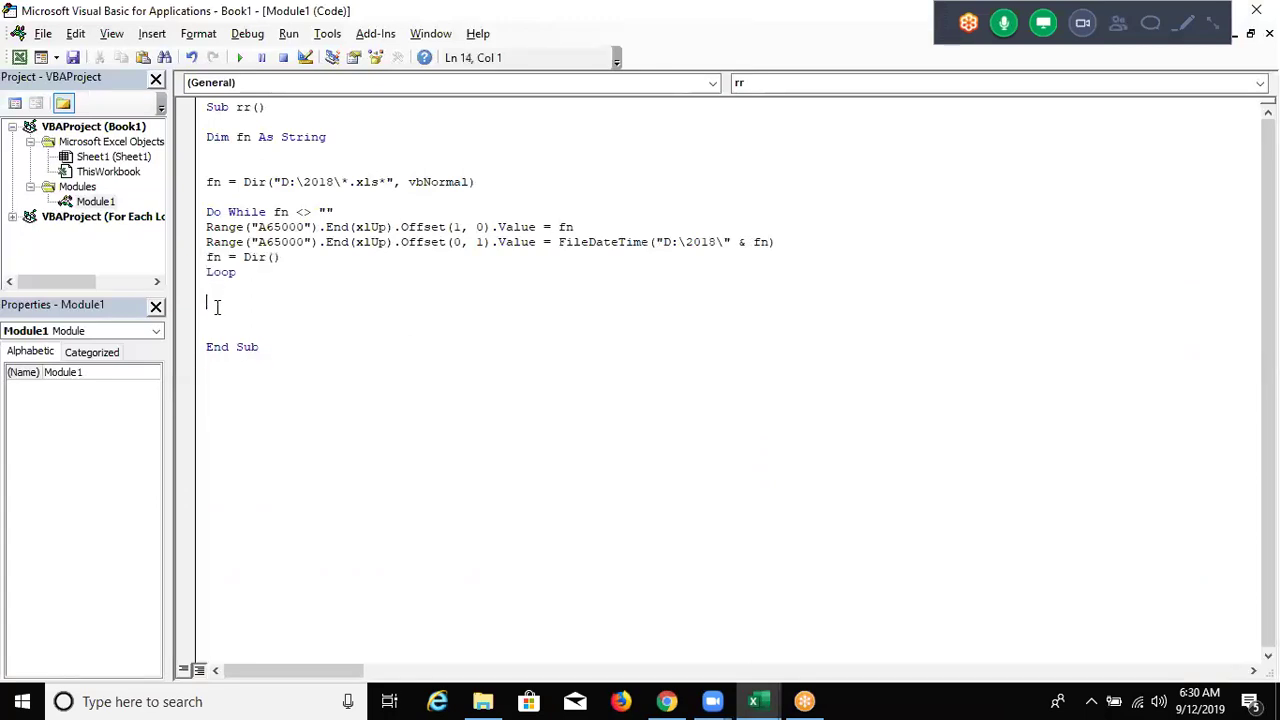
pyautogui.press('Return')
pyautogui.write('LT=APPLICATION')
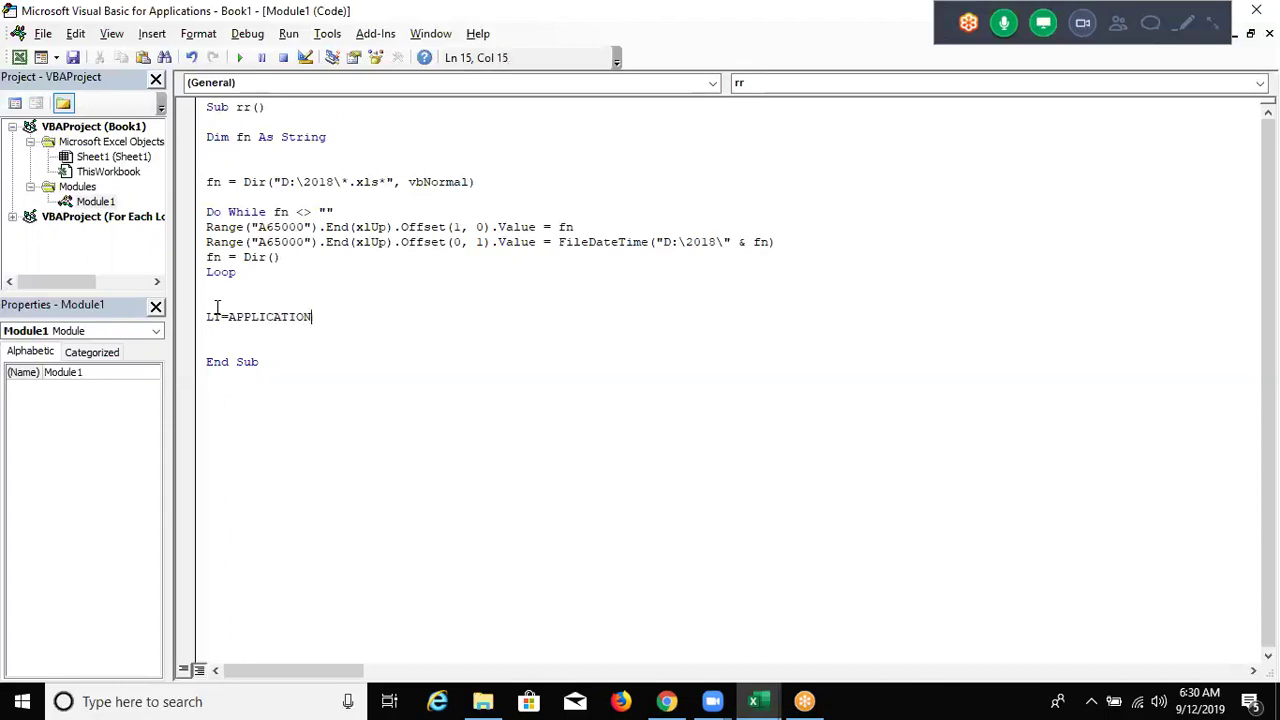
pyautogui.write('.WO')
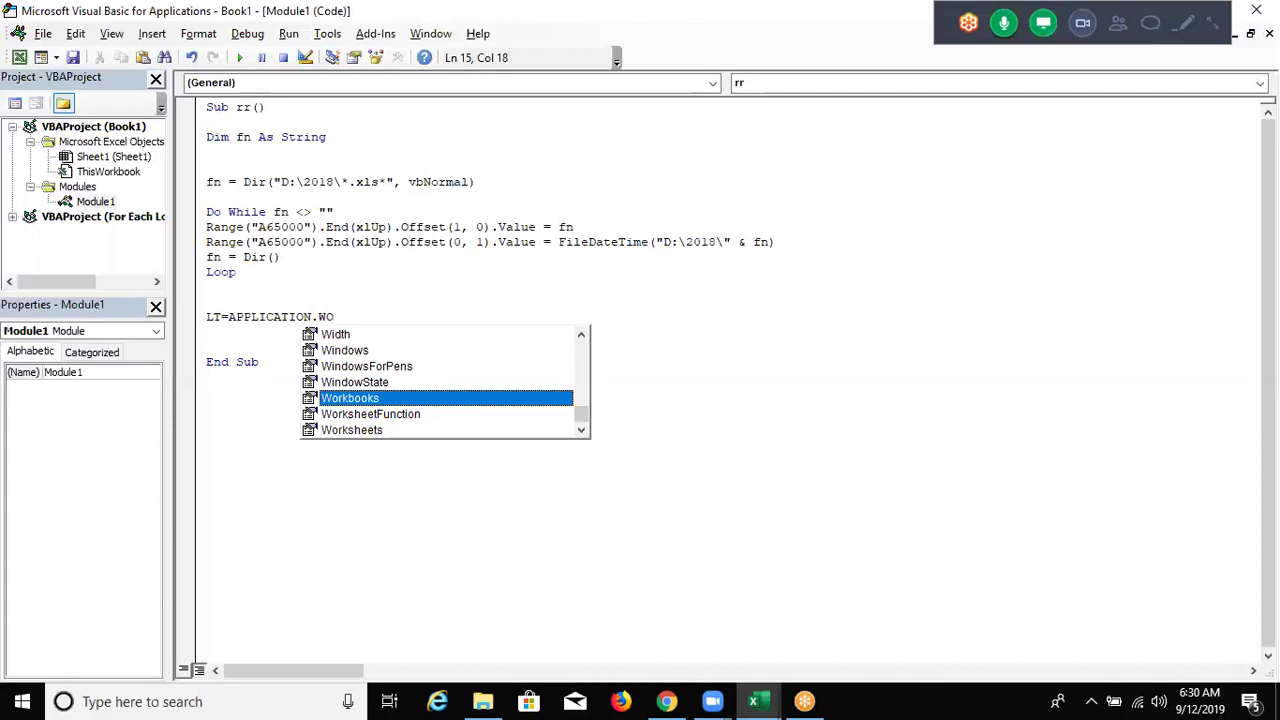
pyautogui.press('Down')
pyautogui.press('Tab')
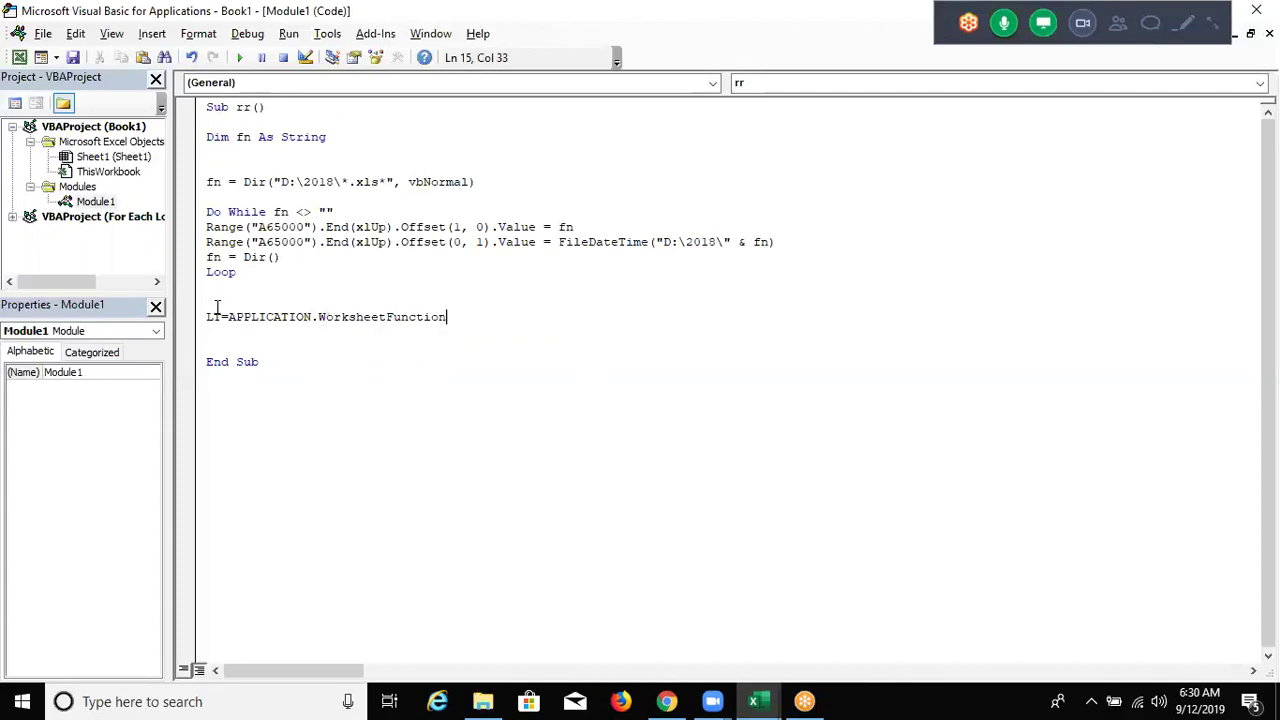
pyautogui.write('.M')
pyautogui.press('Down')
pyautogui.press('Tab')
pyautogui.write('(')
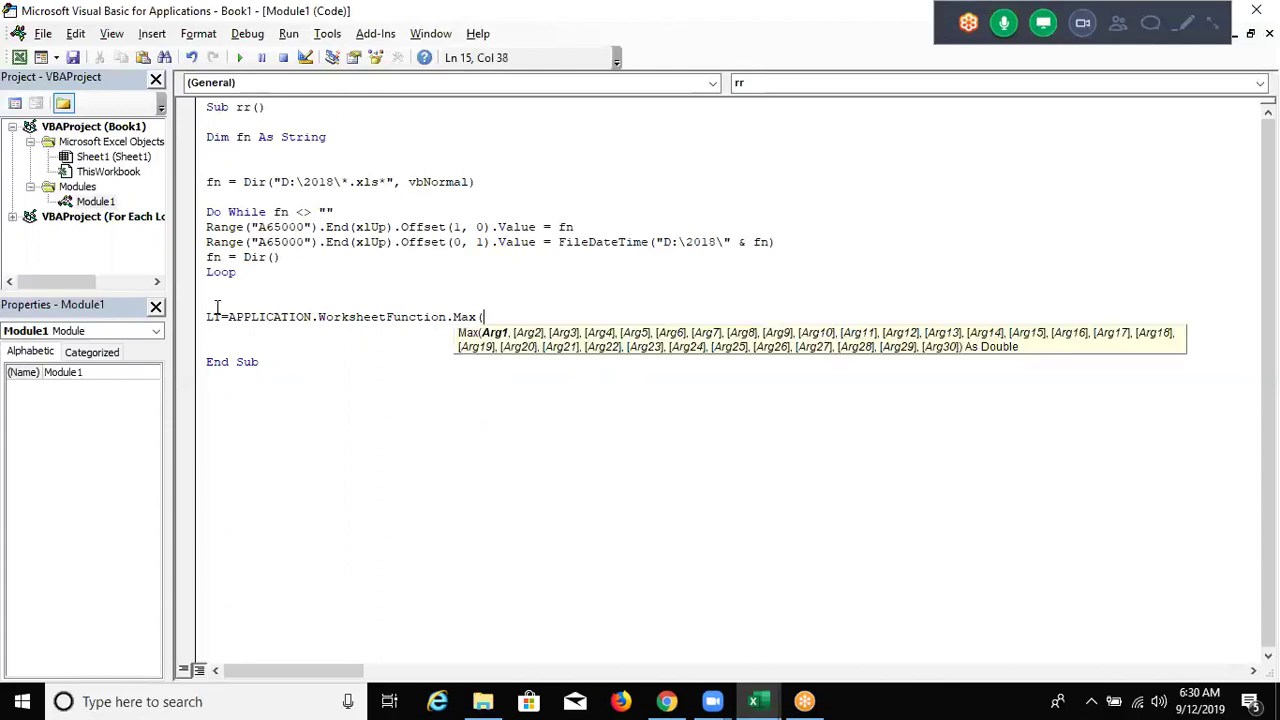
pyautogui.write('RANGE')
pyautogui.write('("a')
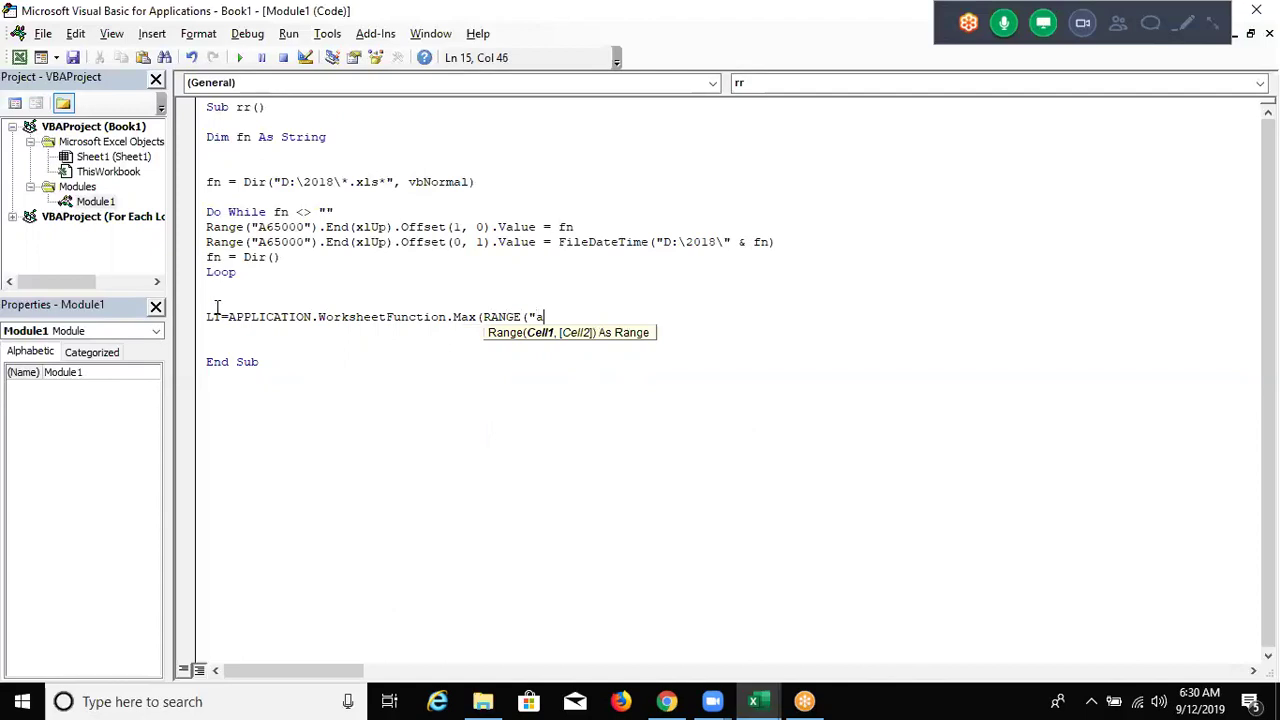
# - Check the dates in column B, then finish the line as Max(Range("B:B"))
pyautogui.hotkey('alt', 'Tab')
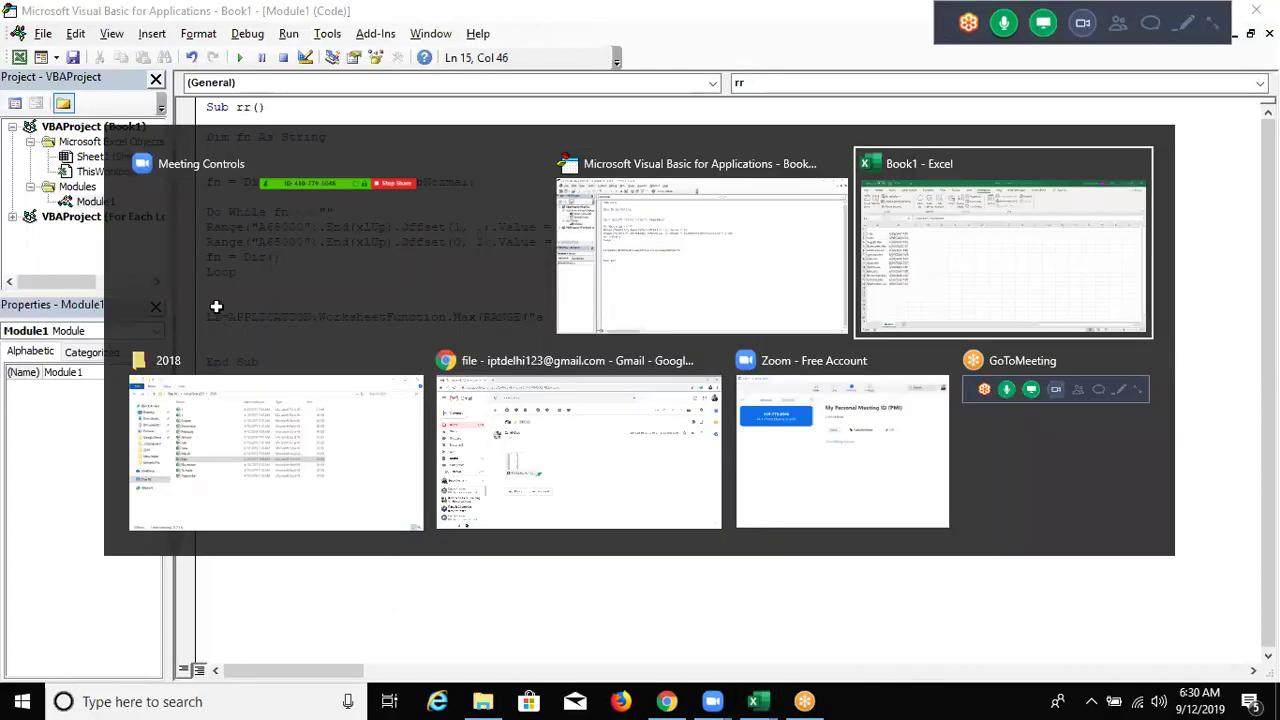
pyautogui.hotkey('ctrl', 'Up')
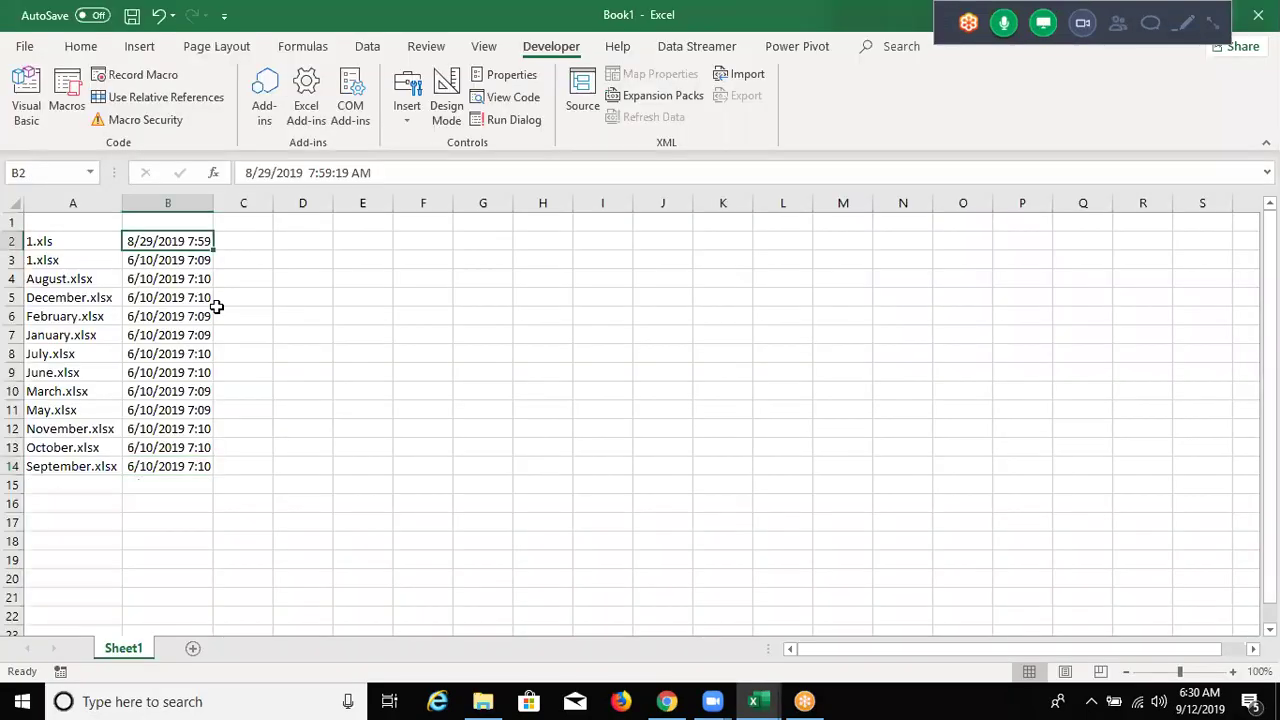
pyautogui.hotkey('ctrl', 'space')
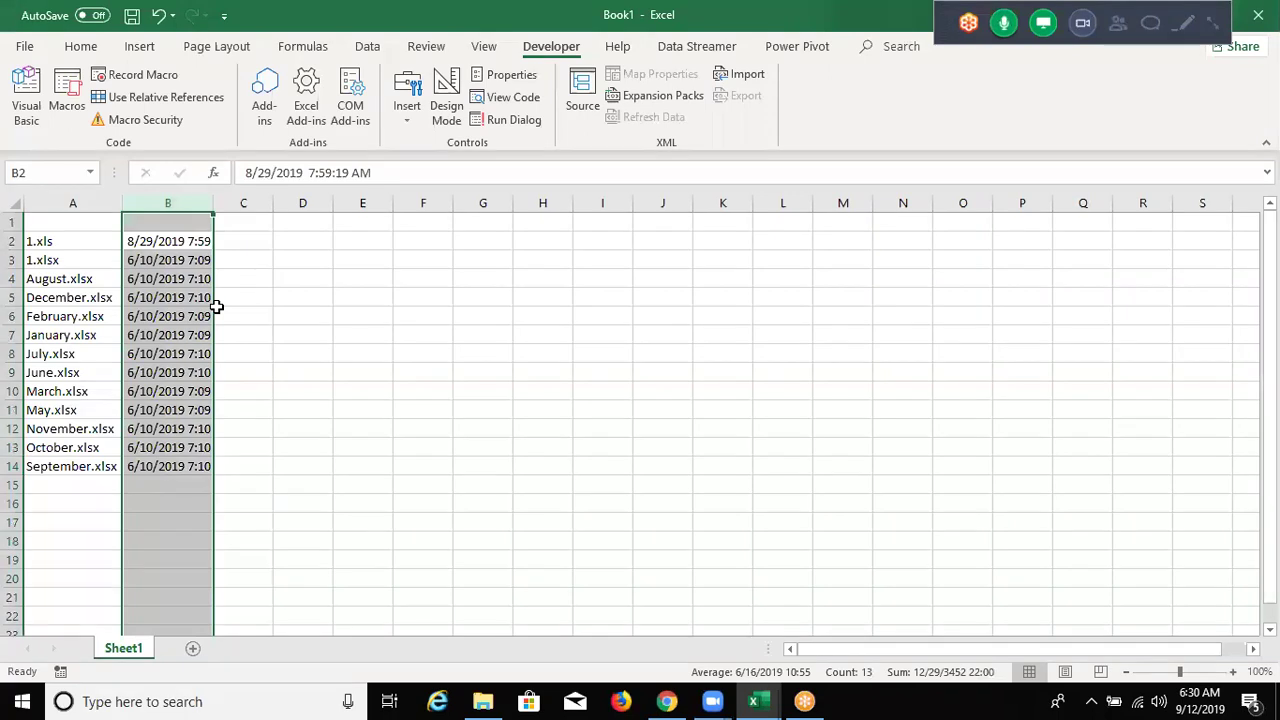
pyautogui.hotkey('alt', 'Tab')
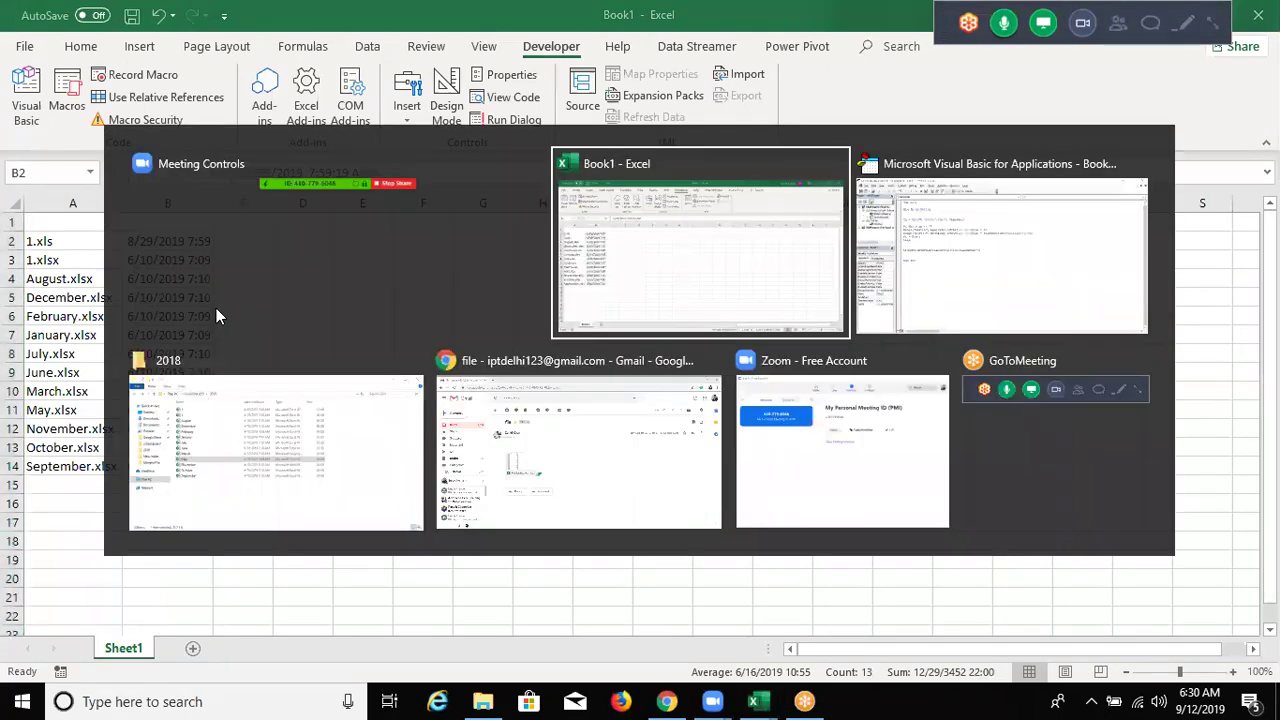
pyautogui.hotkey('alt', 'Tab')
pyautogui.press('BackSpace')
pyautogui.write('B:B")')
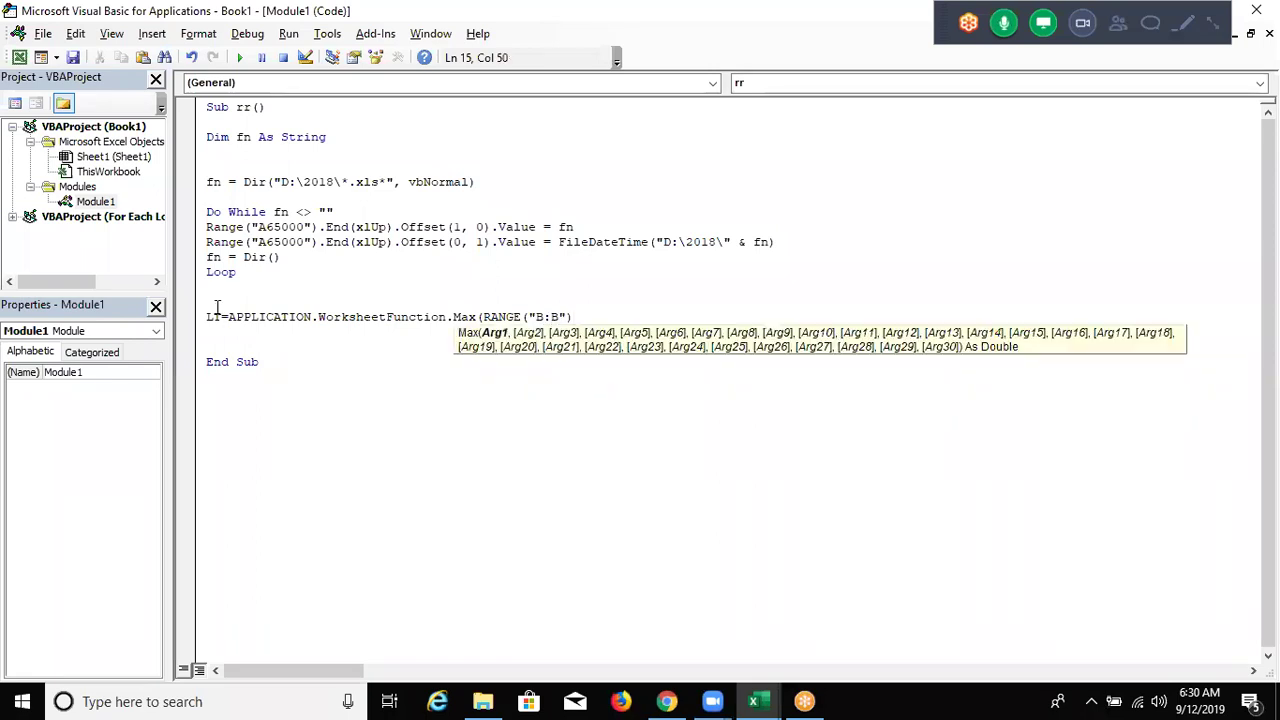
pyautogui.write(')')
pyautogui.press('Down')
# - Start a new line FN = Application.WorksheetFunction
pyautogui.press('Return')
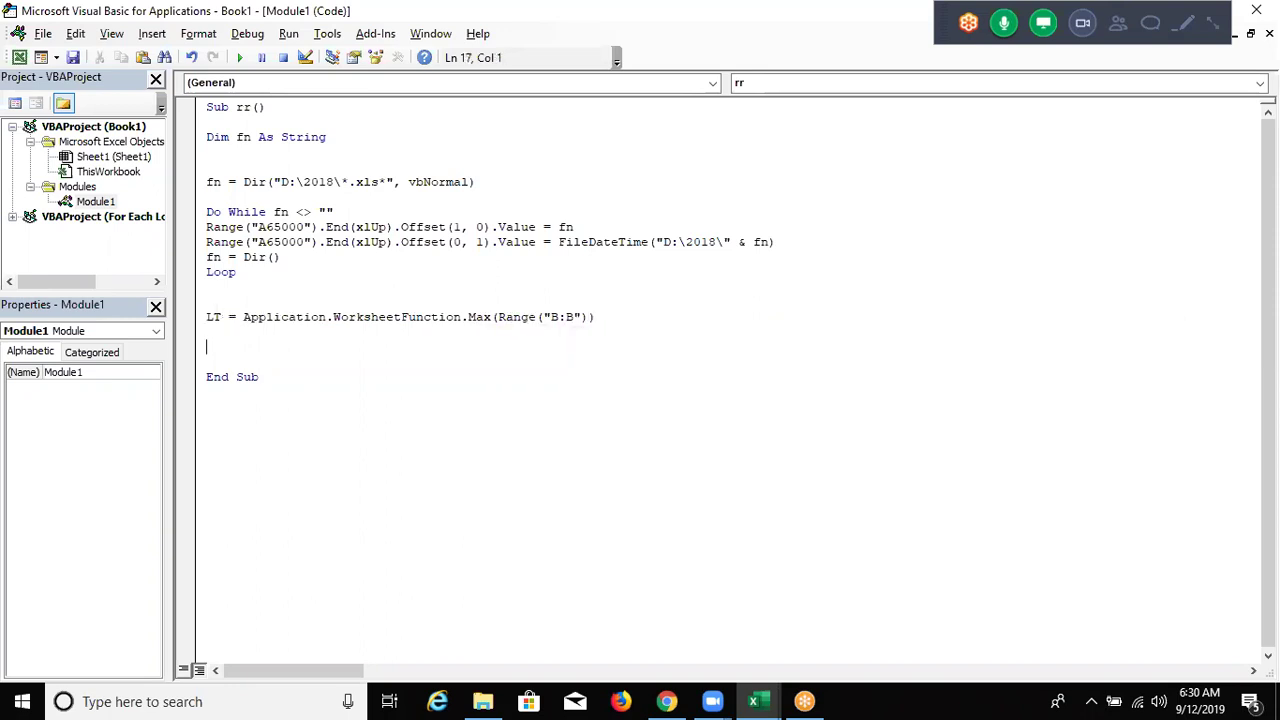
pyautogui.write('FN')
pyautogui.write('=APPL')
pyautogui.write('ICATION.')
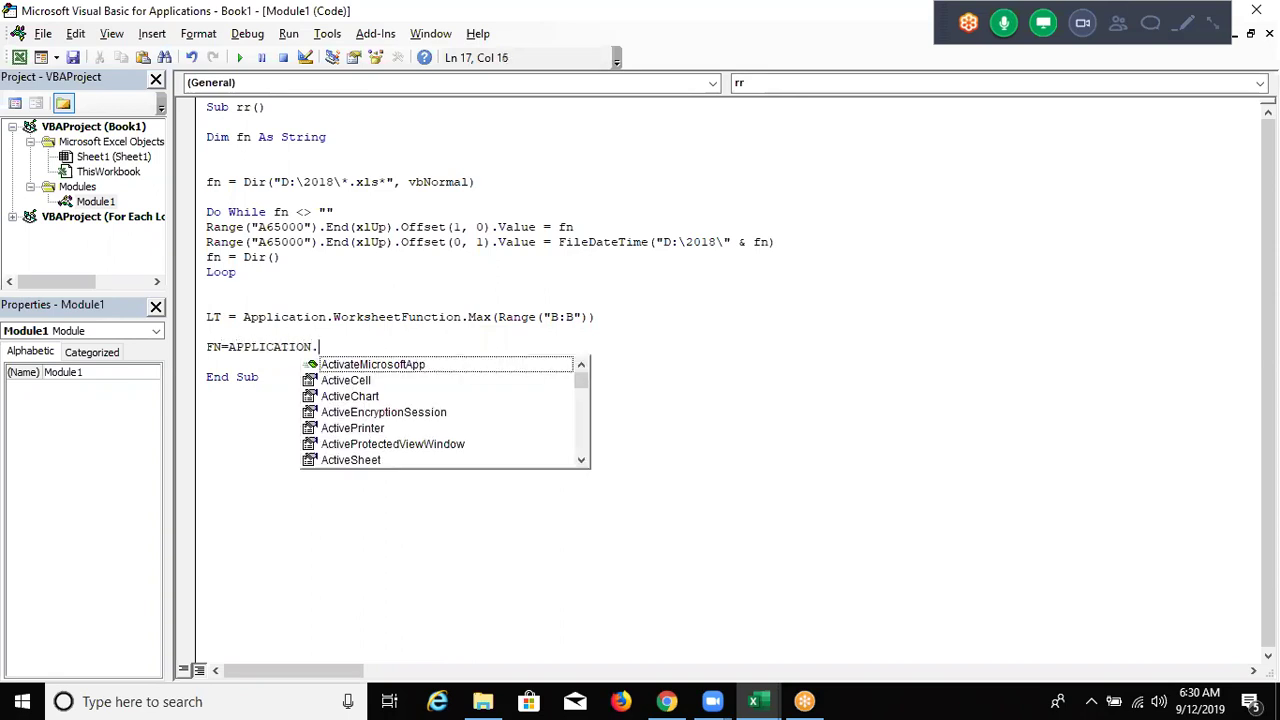
pyautogui.write('WO')
pyautogui.press('Down')
pyautogui.press('Tab')
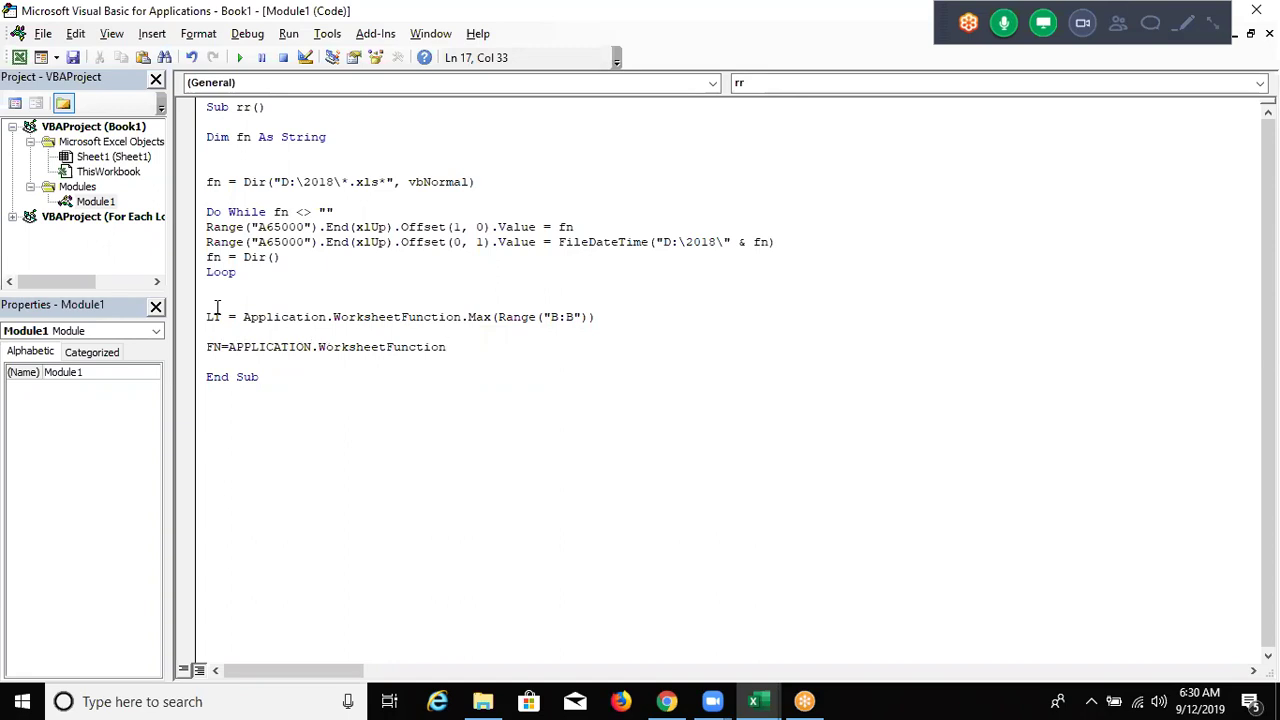
# - Finish fn = Application.WorksheetFunction.Match(LT, Range("b:B"), 0) and add a blank line
pyautogui.write('.MA')
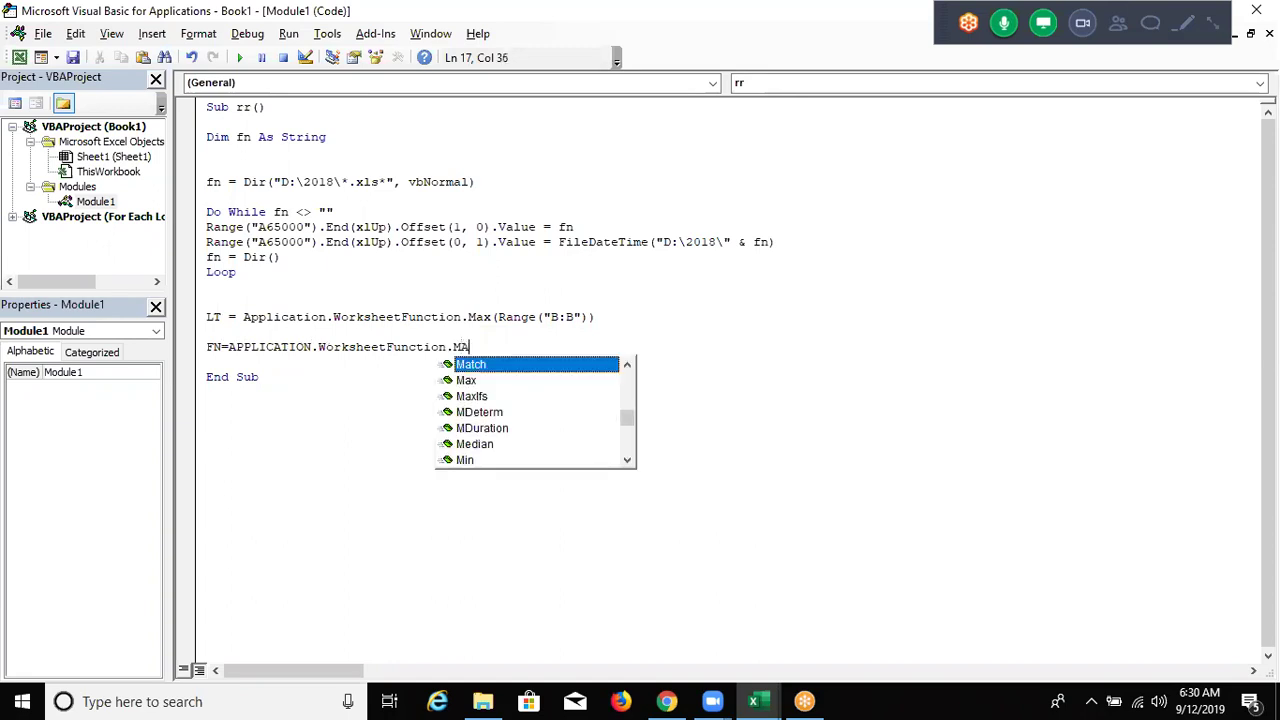
pyautogui.press('Tab')
pyautogui.write('(')
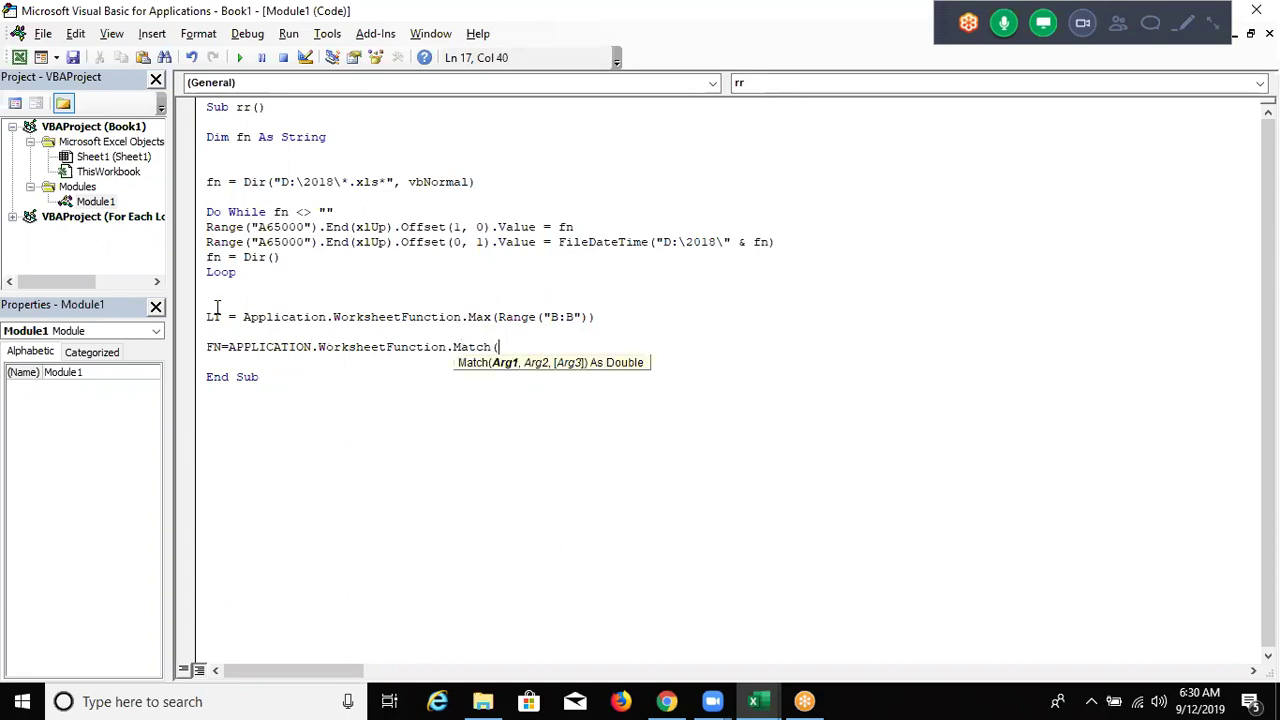
pyautogui.write('LT,')
pyautogui.write('RANGE')
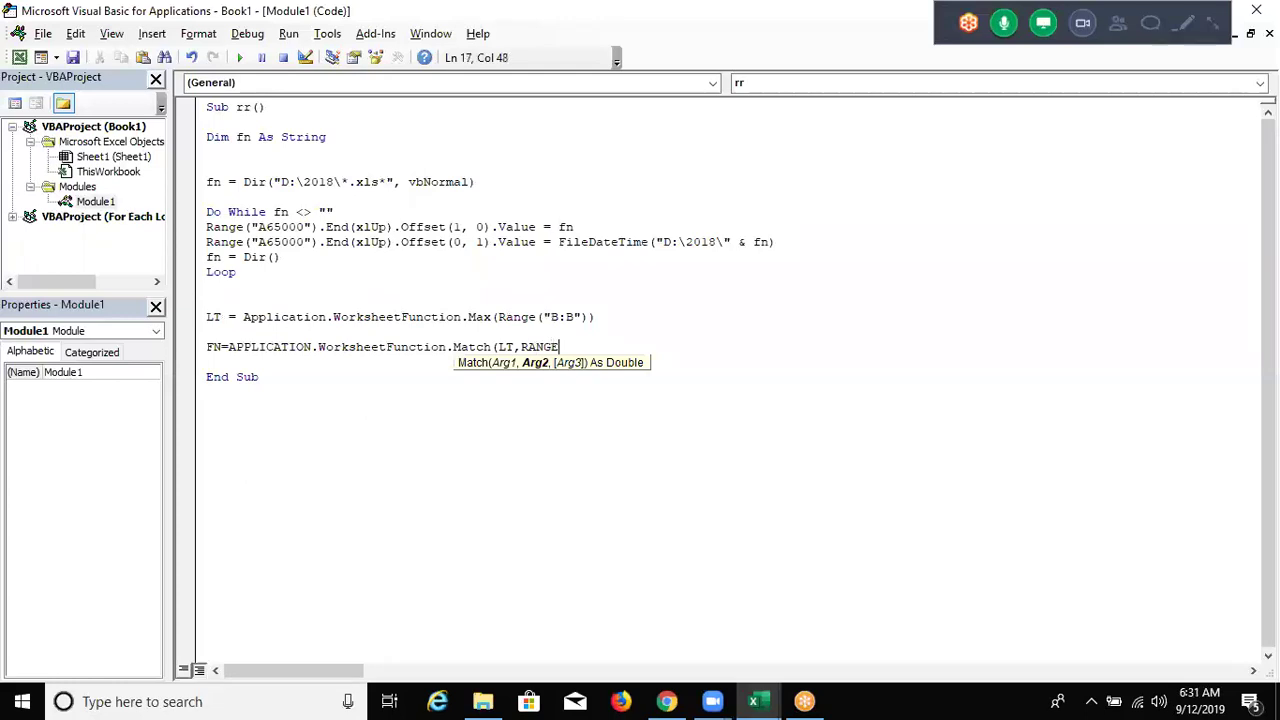
pyautogui.write('("b:')
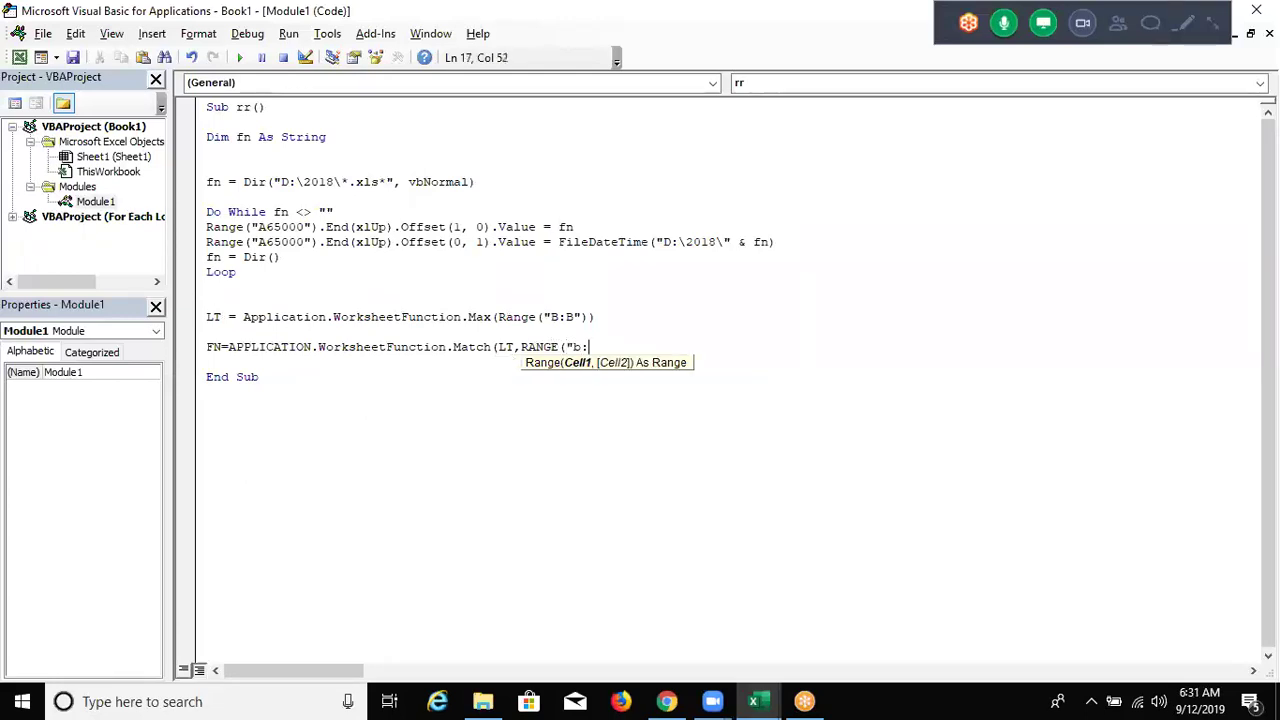
pyautogui.write('B"')
pyautogui.write(').')
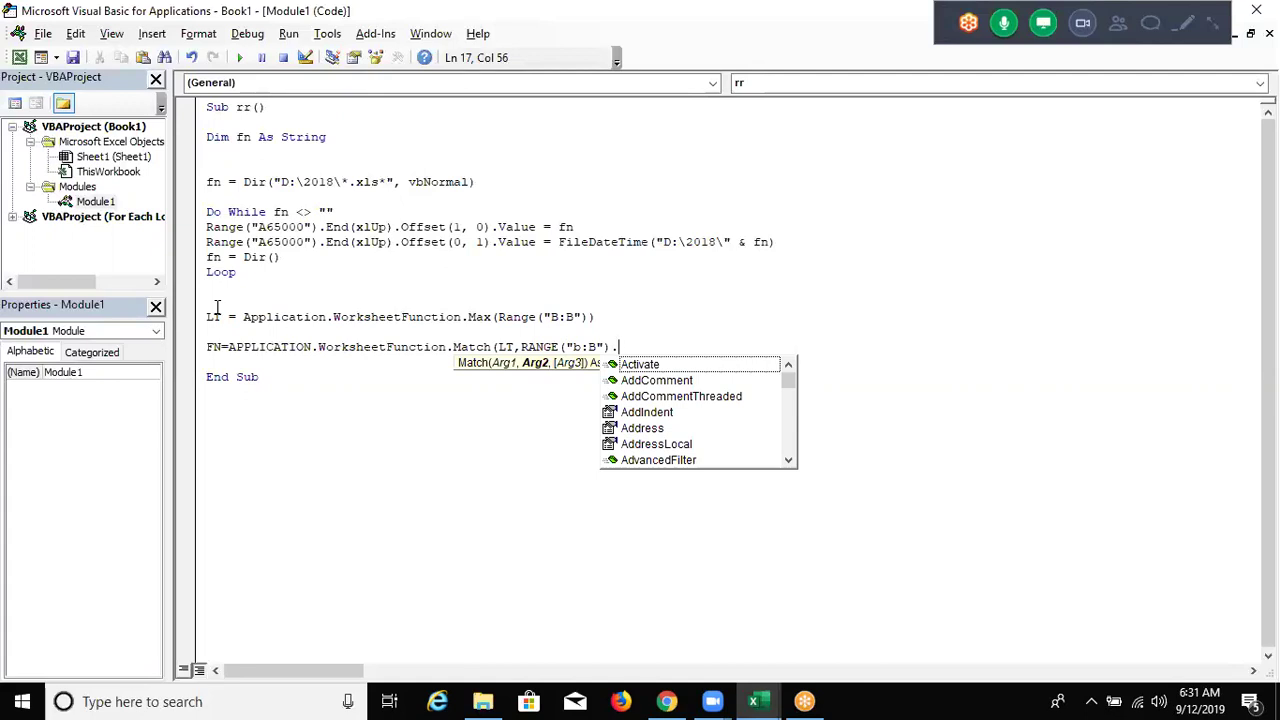
pyautogui.press('BackSpace')
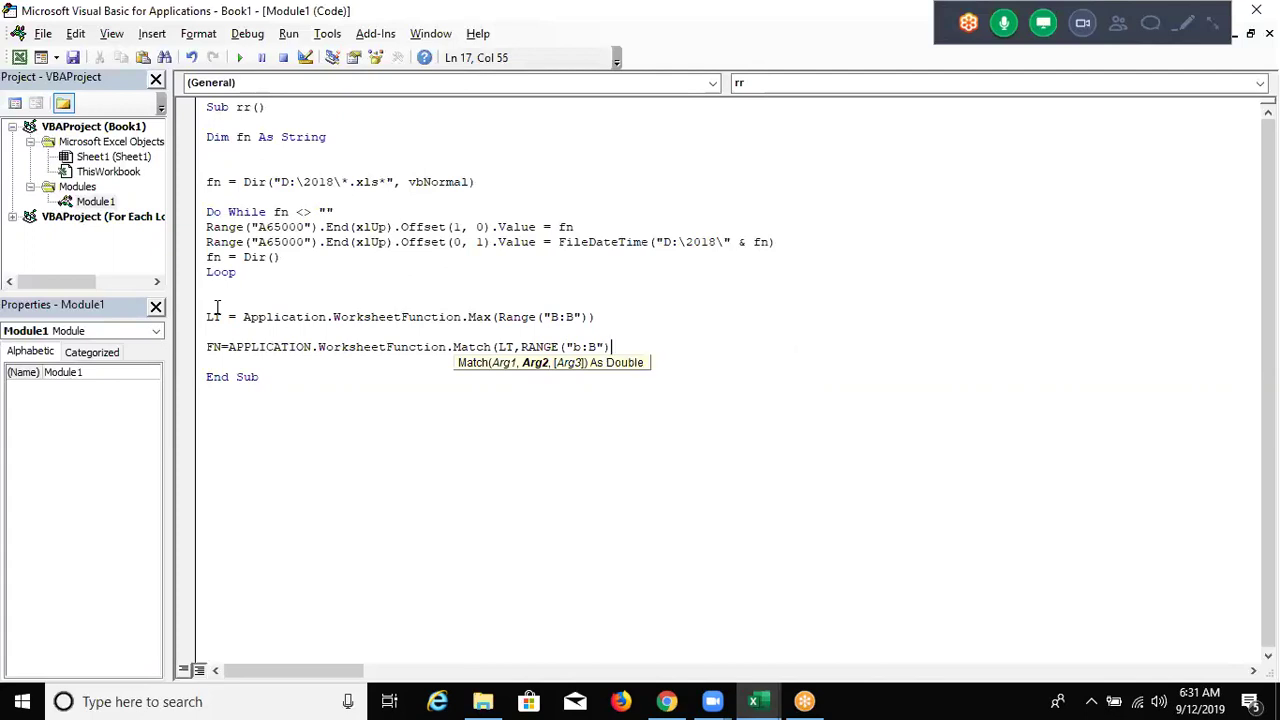
pyautogui.write(', 0)')
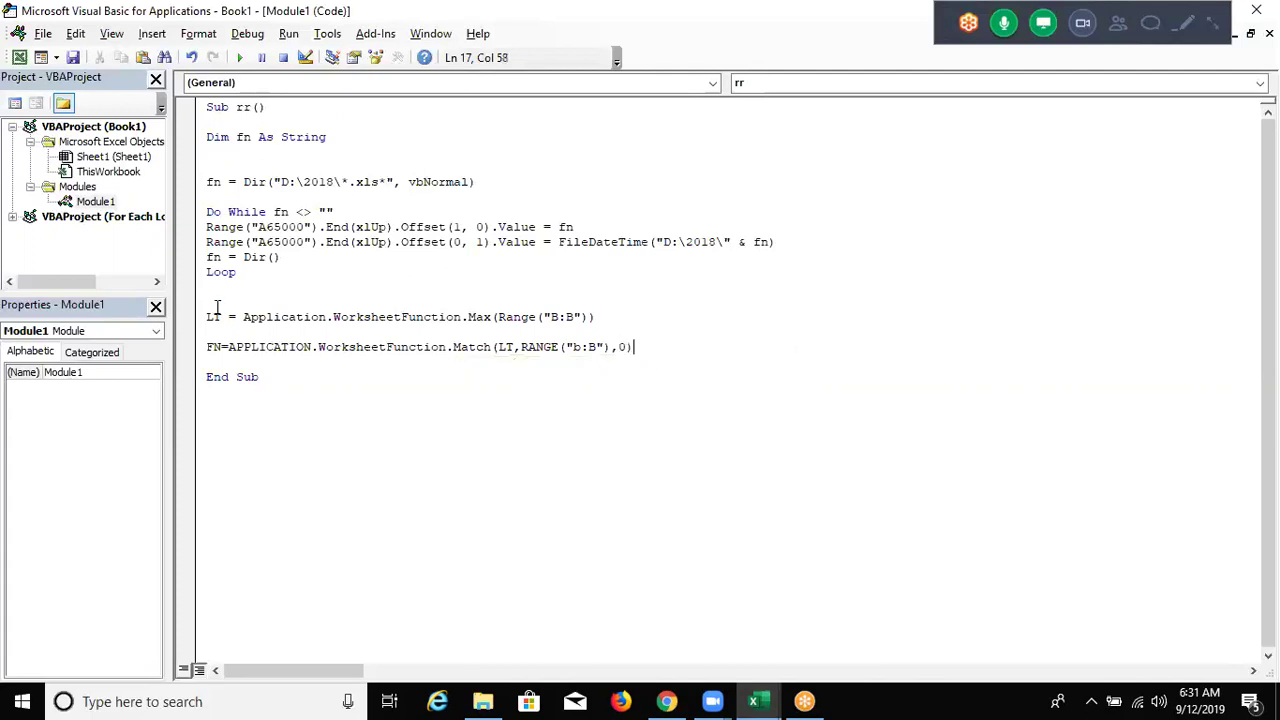
pyautogui.press('Return')
pyautogui.press('Up')
pyautogui.press('Down')
pyautogui.press('Return')
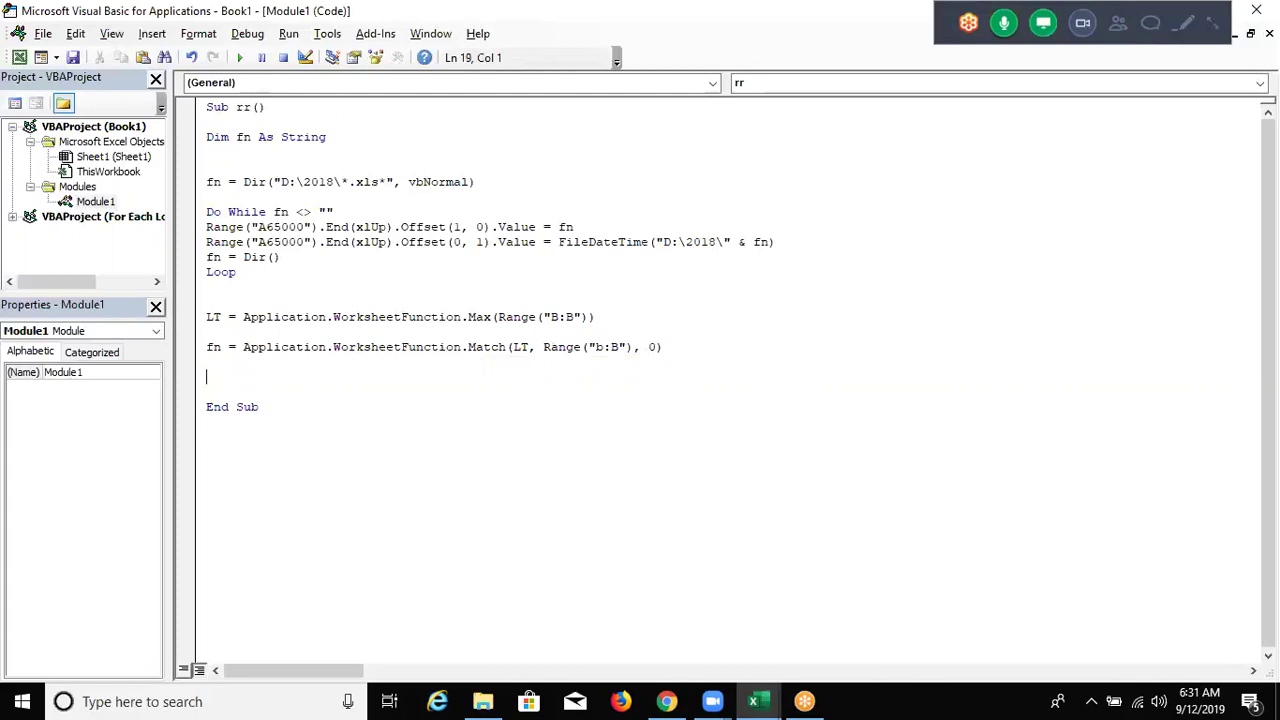
pyautogui.hotkey('alt', 'Tab')
pyautogui.hotkey('alt', 'Tab')
pyautogui.hotkey('alt', 'Tab')
# - Add Range("d1").Value = Range("a" & fn).Value to write the newest file name into D1
pyautogui.click(352, 226)
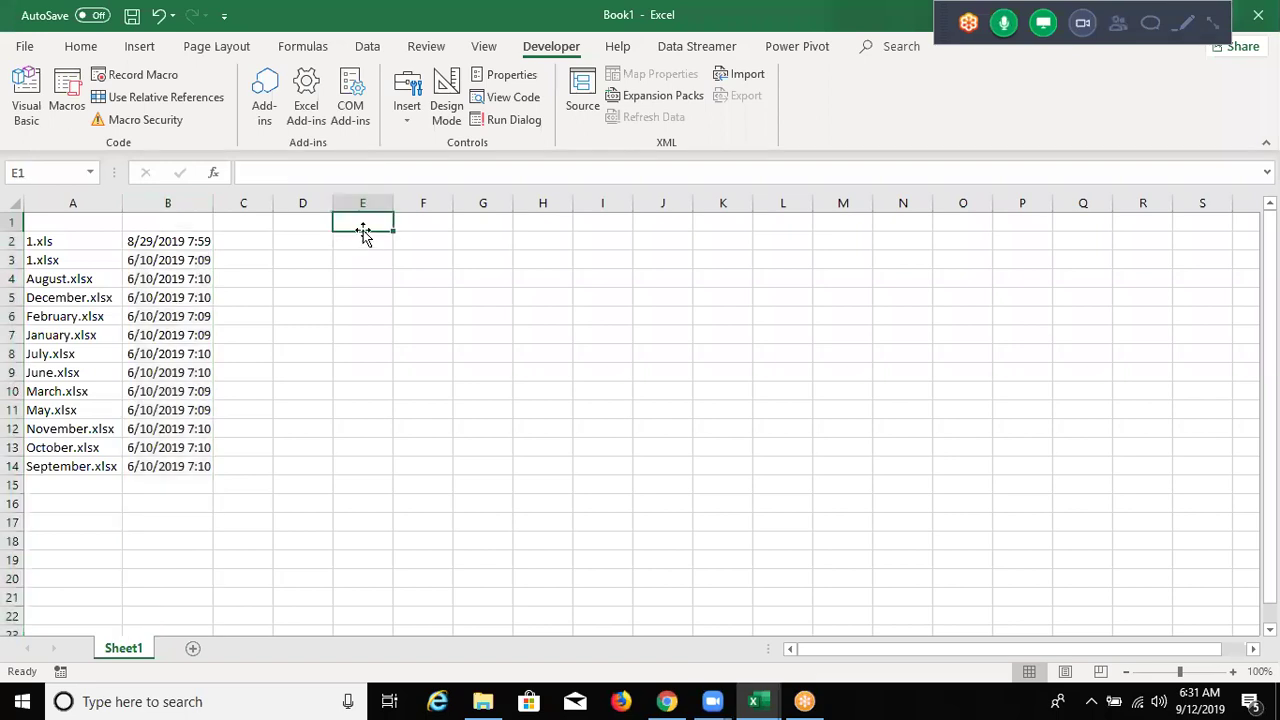
pyautogui.click(306, 226)
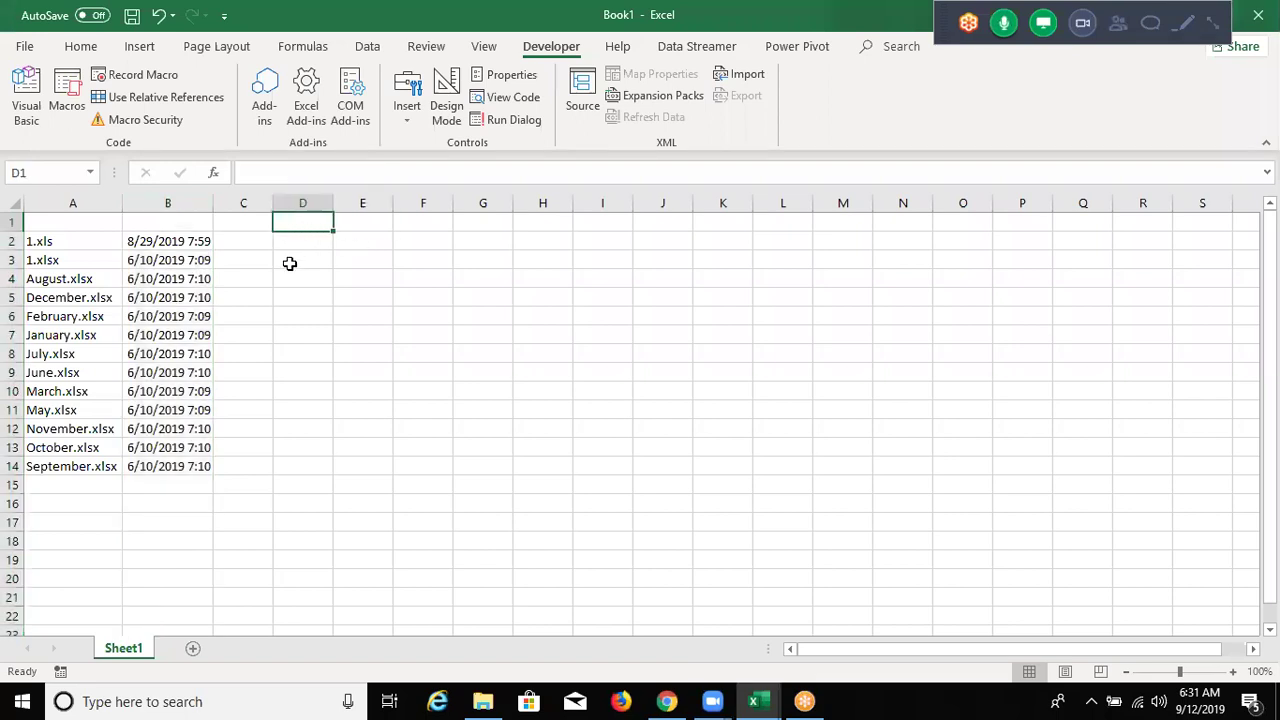
pyautogui.hotkey('alt', 'Tab')
pyautogui.hotkey('alt', 'Tab')
pyautogui.hotkey('alt', 'Tab')
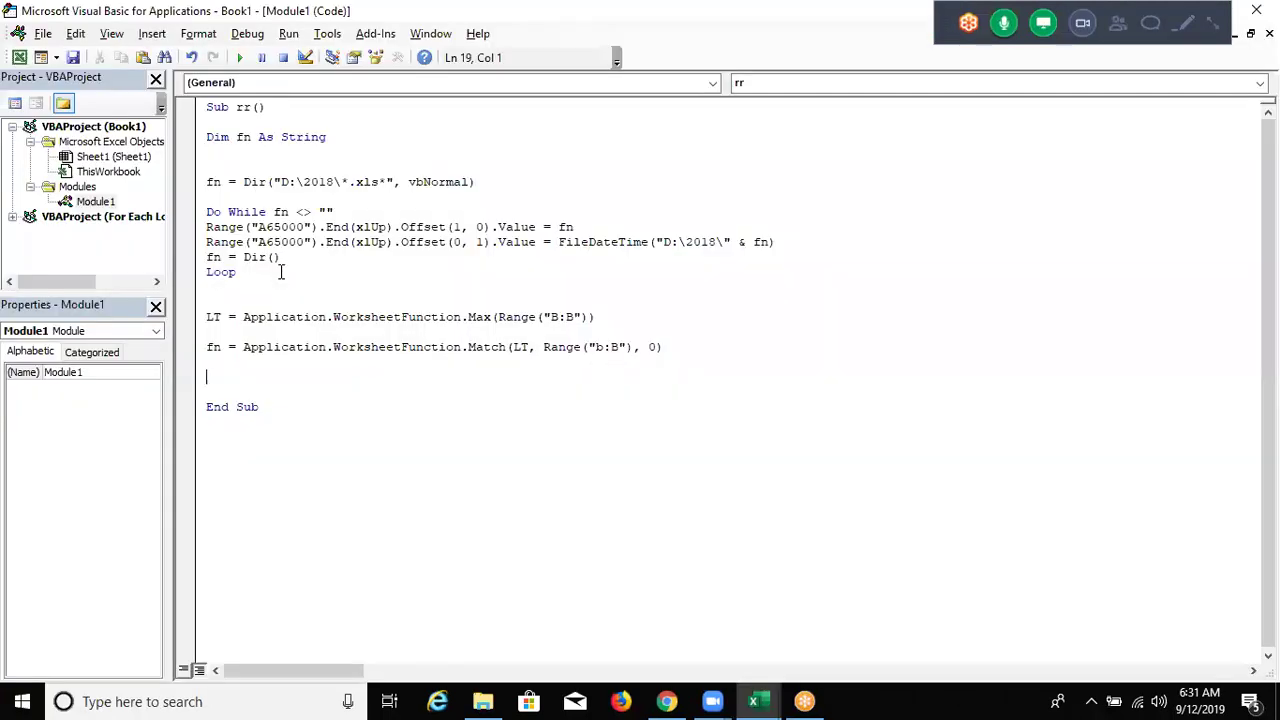
pyautogui.write('RANGE')
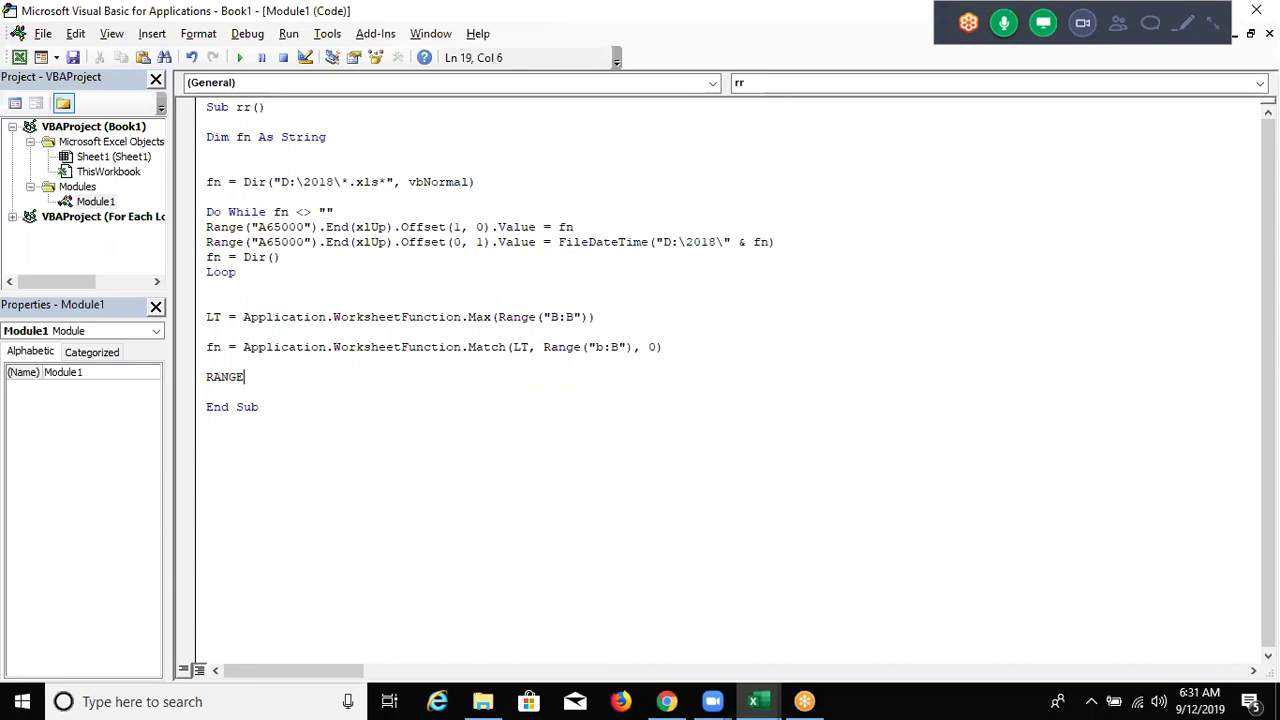
pyautogui.write('("d1')
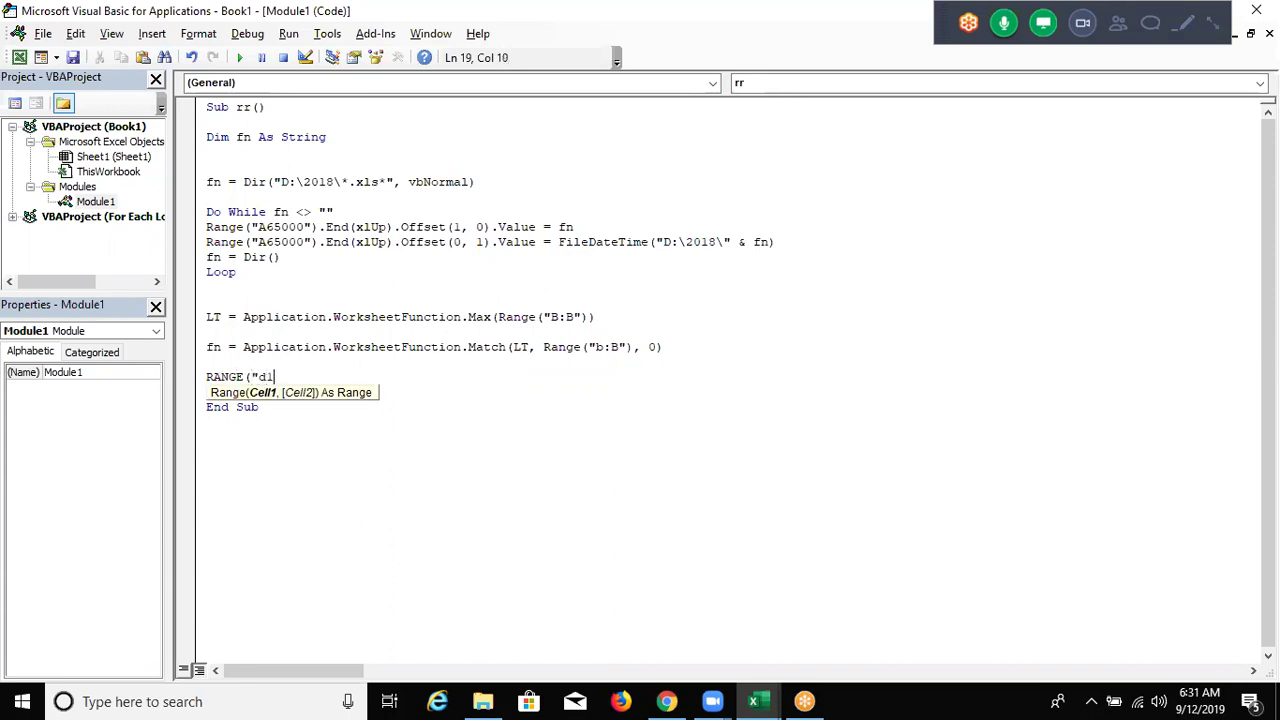
pyautogui.write('").')
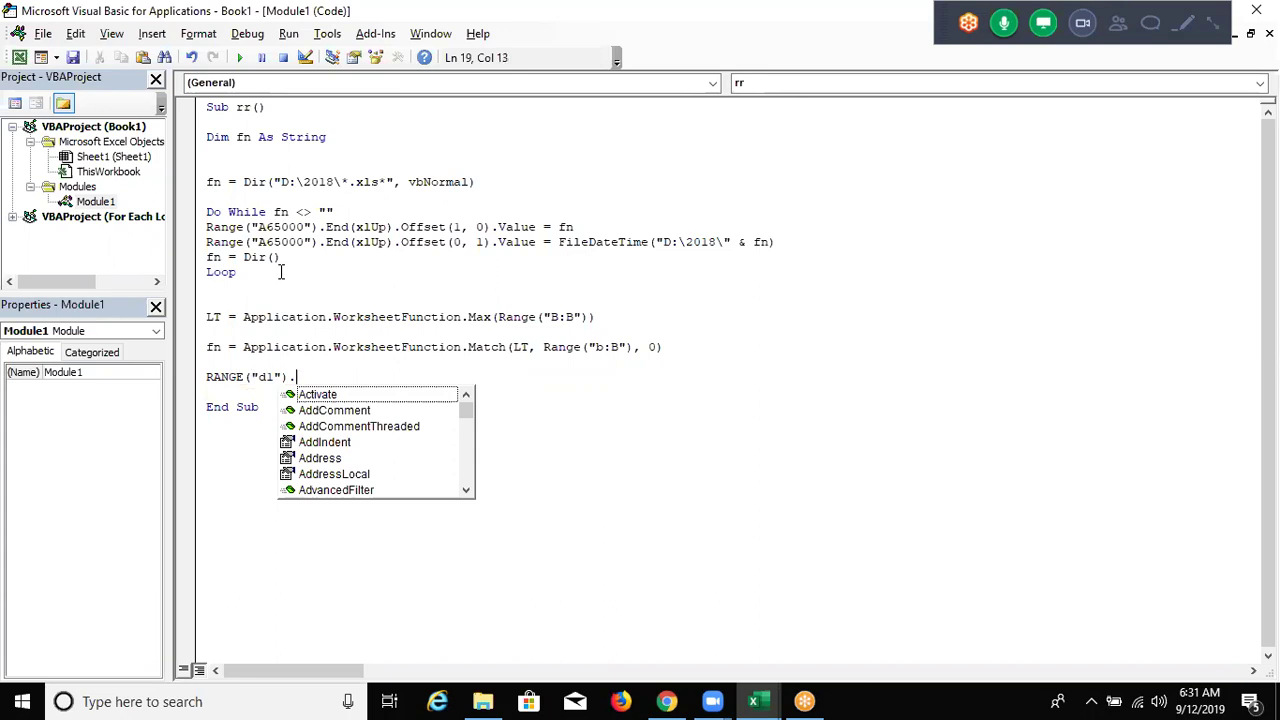
pyautogui.write('V')
pyautogui.press('Down')
pyautogui.press('Tab')
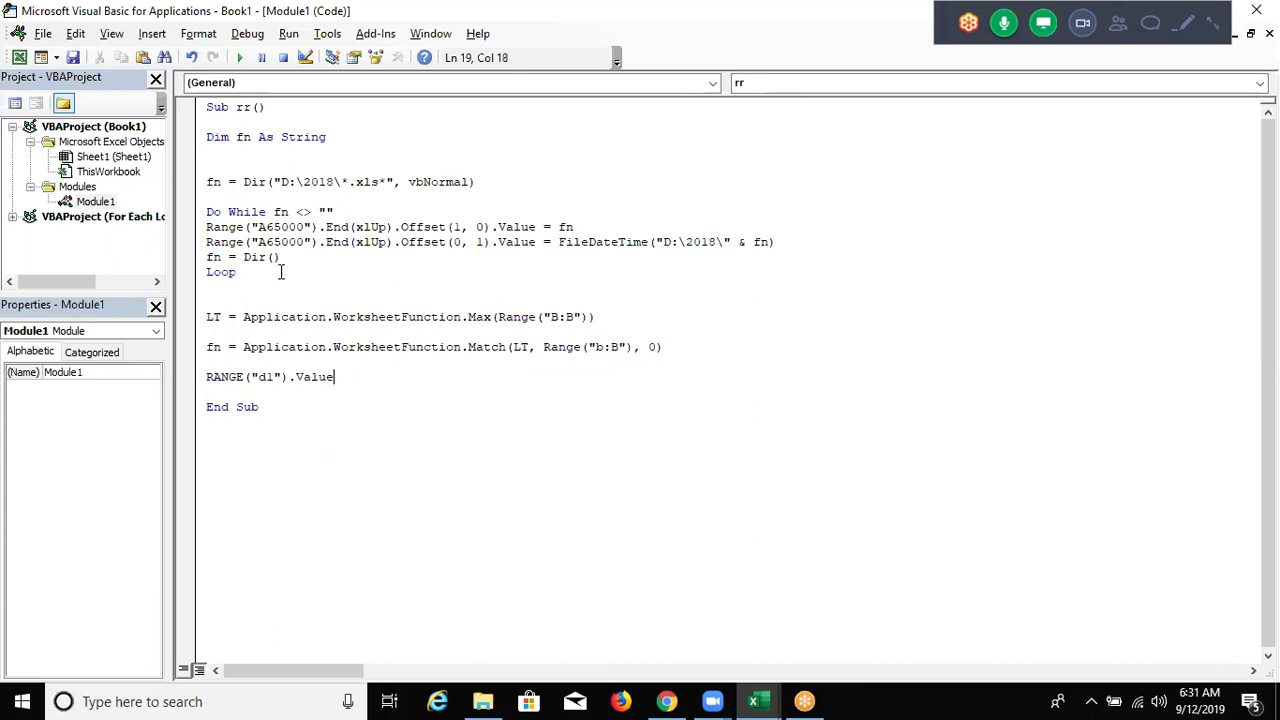
pyautogui.write('=RANGE(')
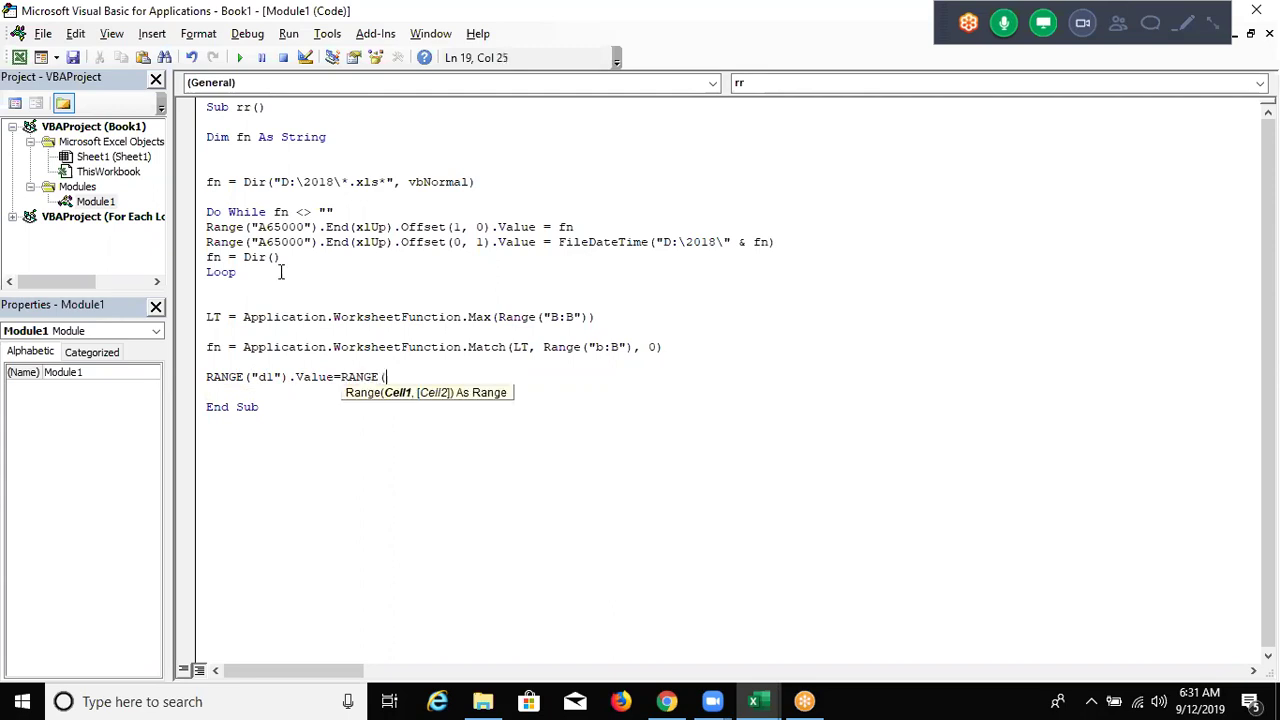
pyautogui.write('"a" &')
pyautogui.write(' FN)')
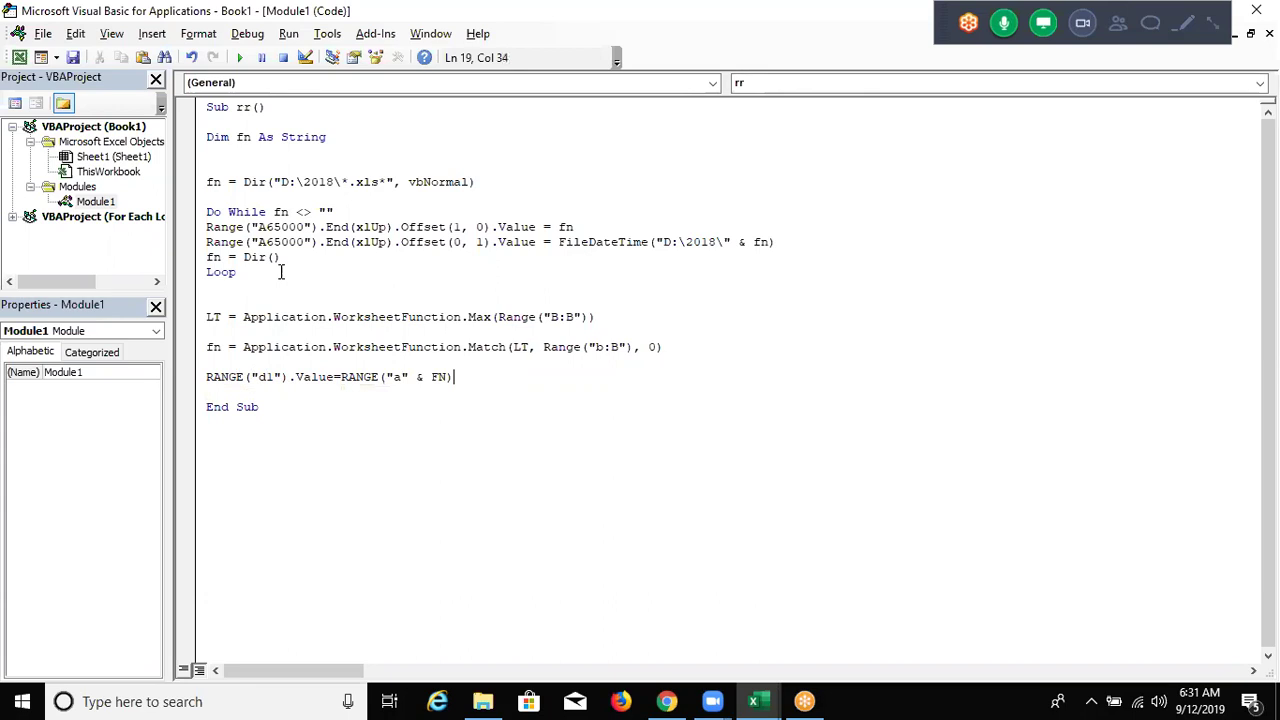
pyautogui.write('.V')
pyautogui.press('Return')
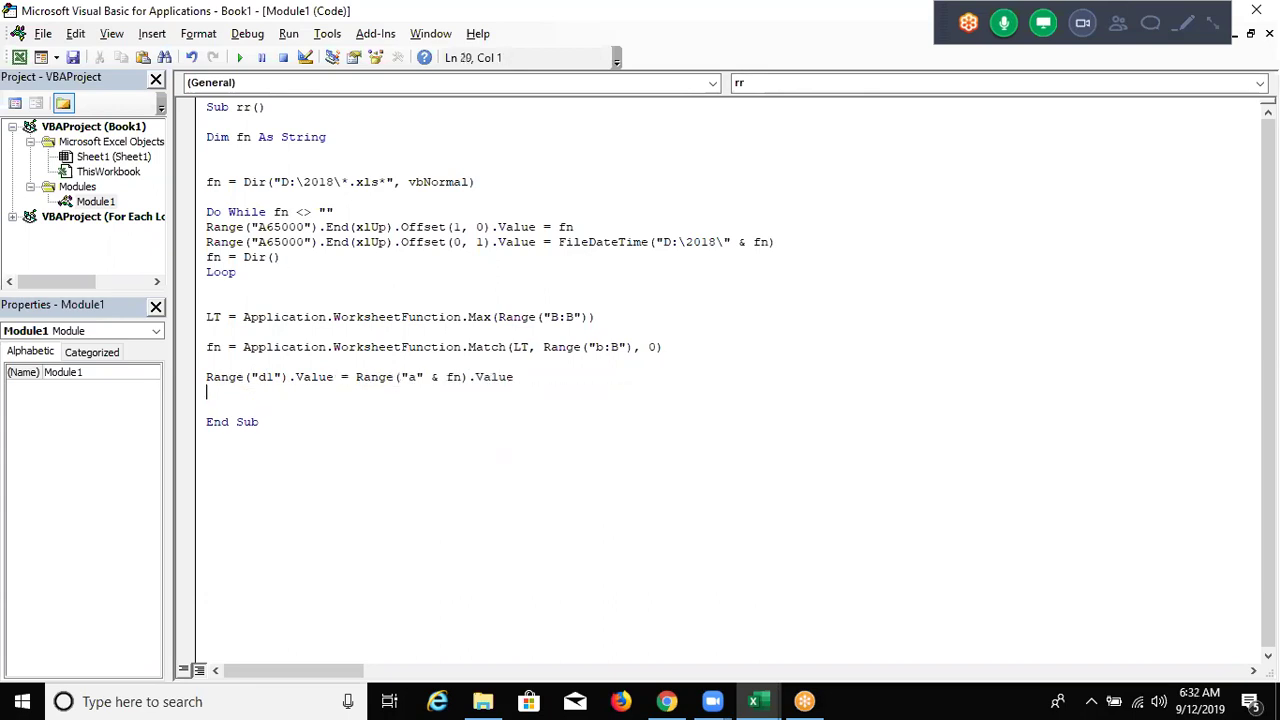
# - Clear the old list in A2:B14 and rerun the rr macro
pyautogui.click(354, 292)
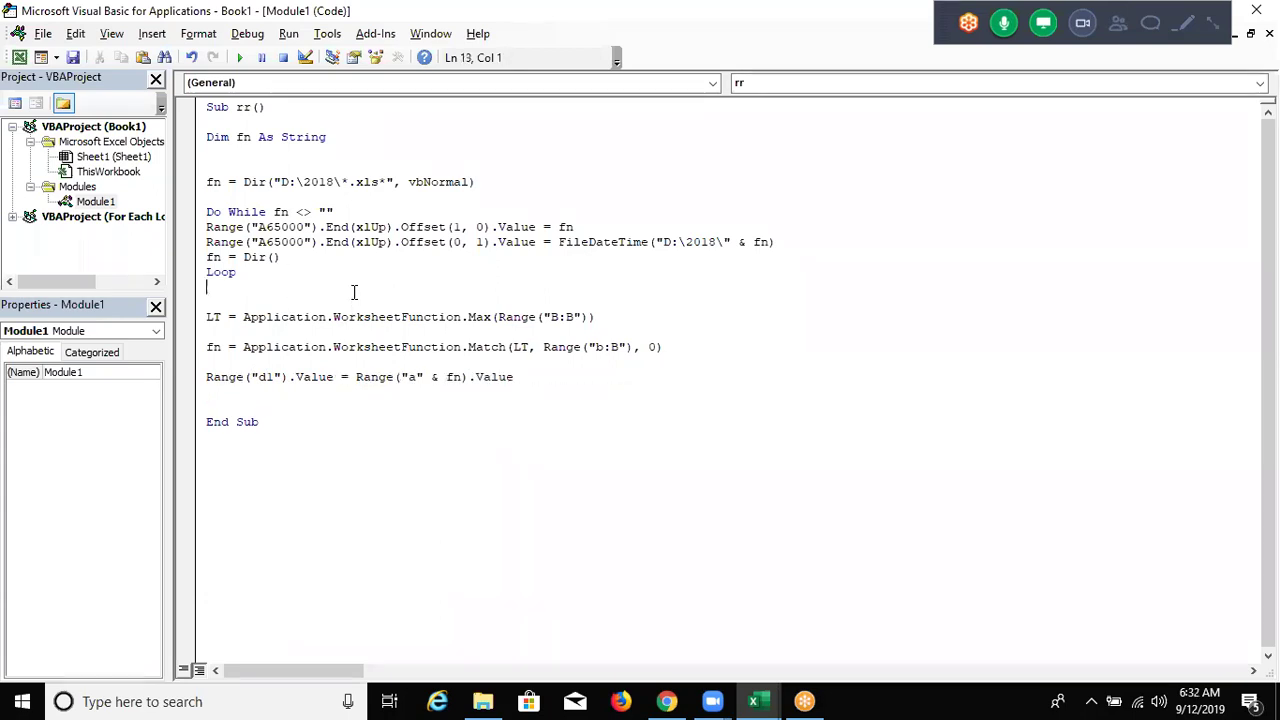
pyautogui.hotkey('alt', 'F11')
pyautogui.click(73, 247)
pyautogui.hotkey('ctrl', 'shift', 'Right')
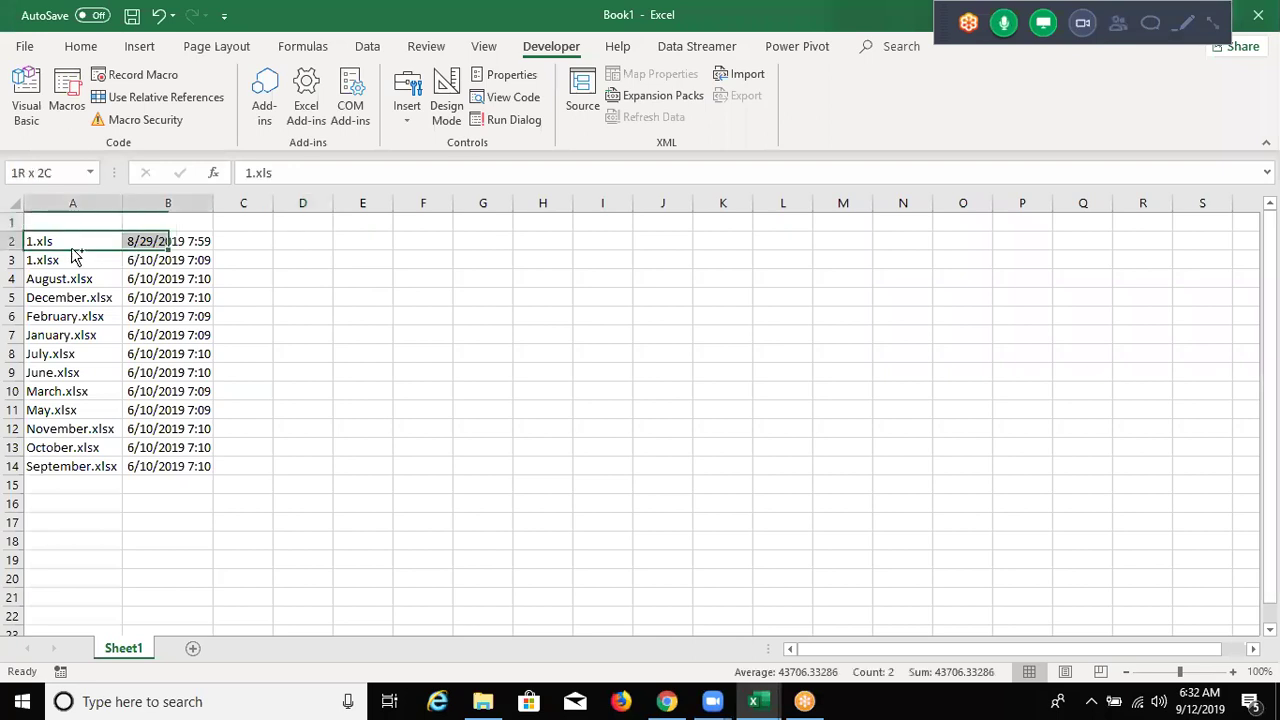
pyautogui.hotkey('ctrl', 'shift', 'Down')
pyautogui.press('Delete')
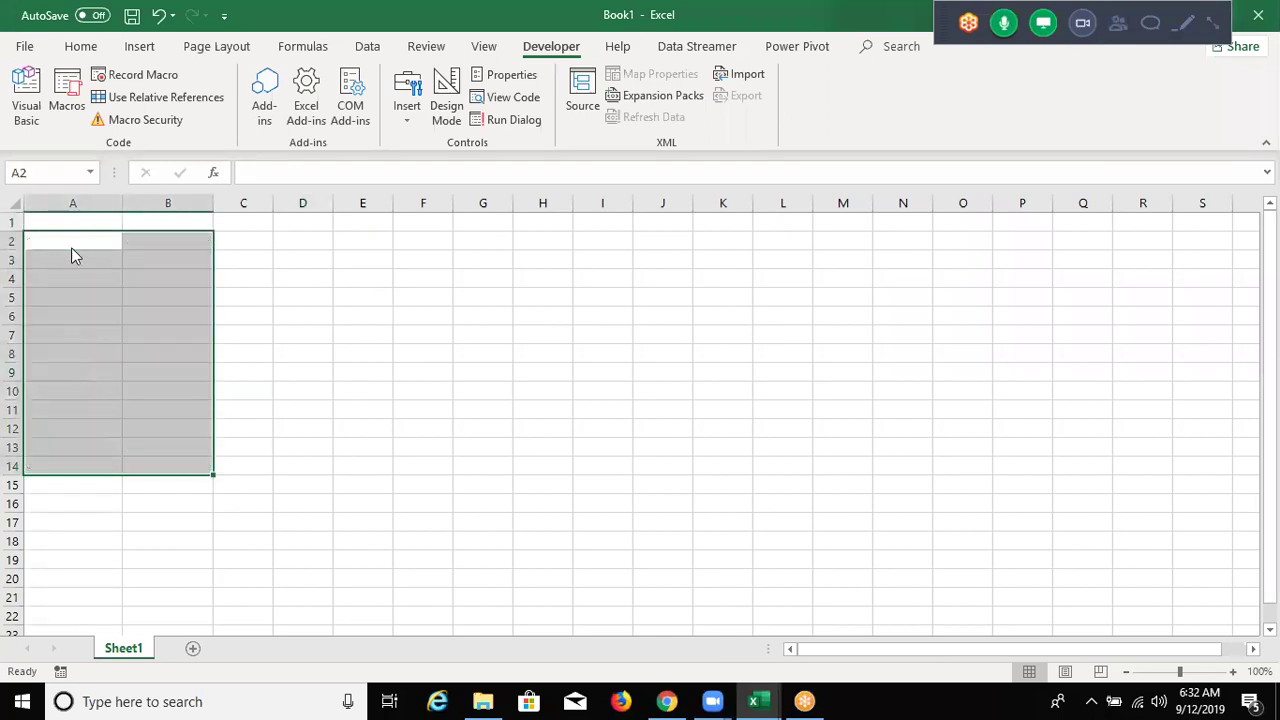
pyautogui.hotkey('alt', 'F11')
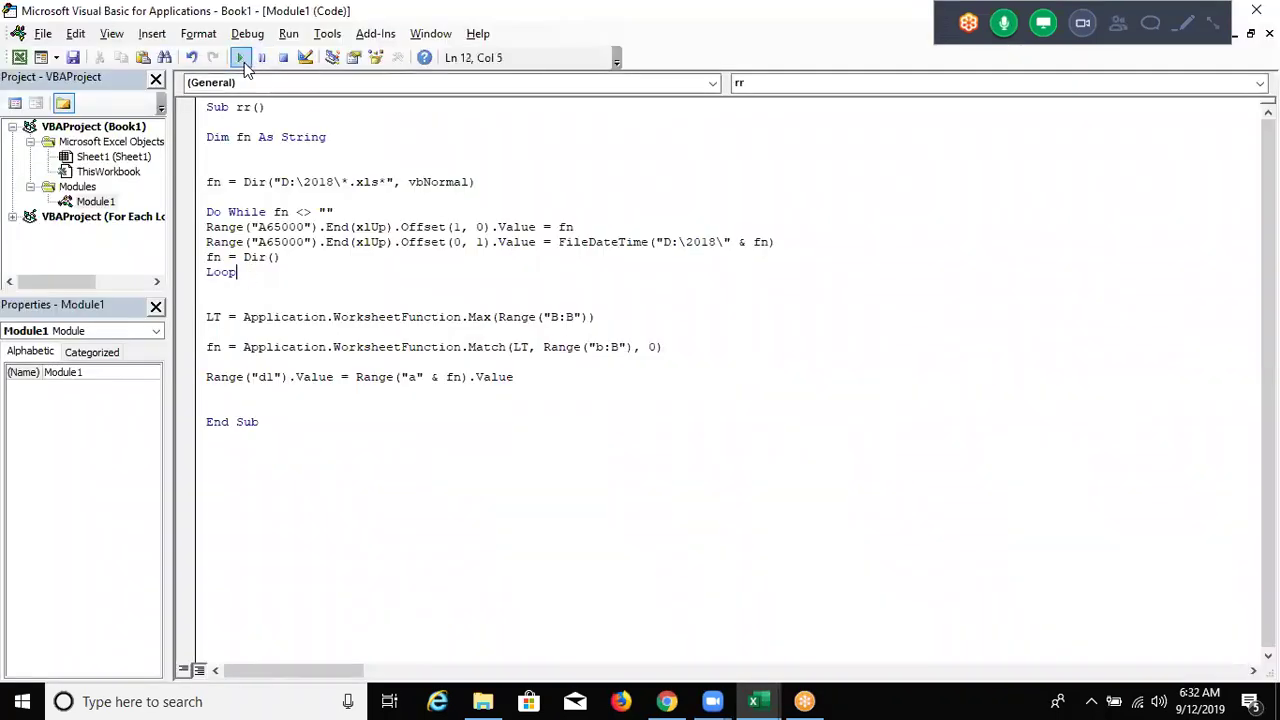
pyautogui.click(241, 58)
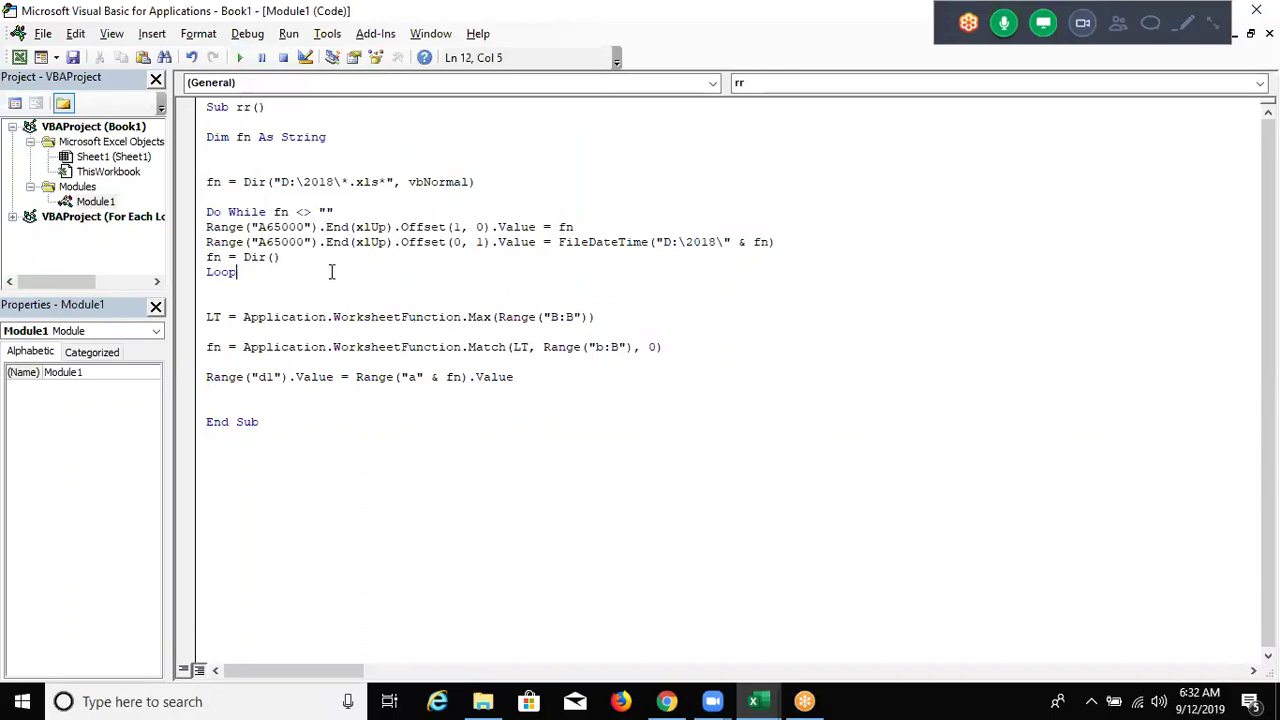
# - Verify D1 shows 1.xls and B2 its date 8/29/2019 7:59
pyautogui.hotkey('alt', 'F11')
pyautogui.click(306, 222)
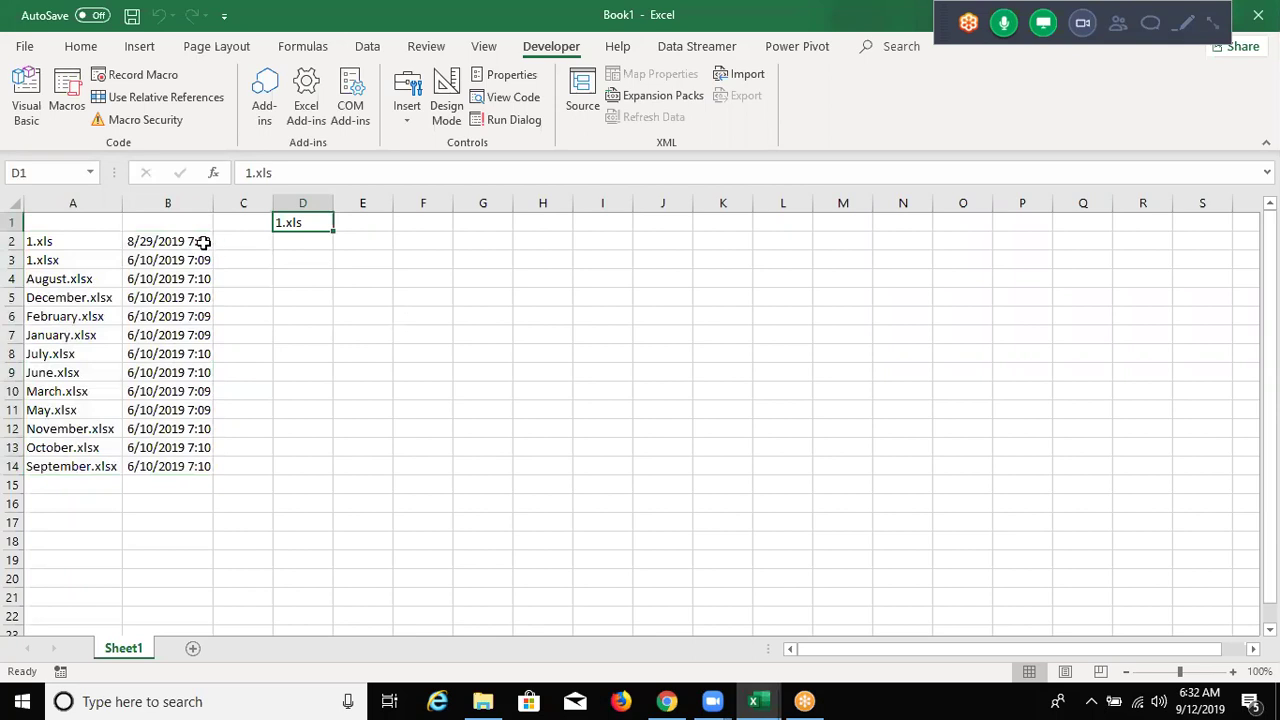
pyautogui.click(204, 244)
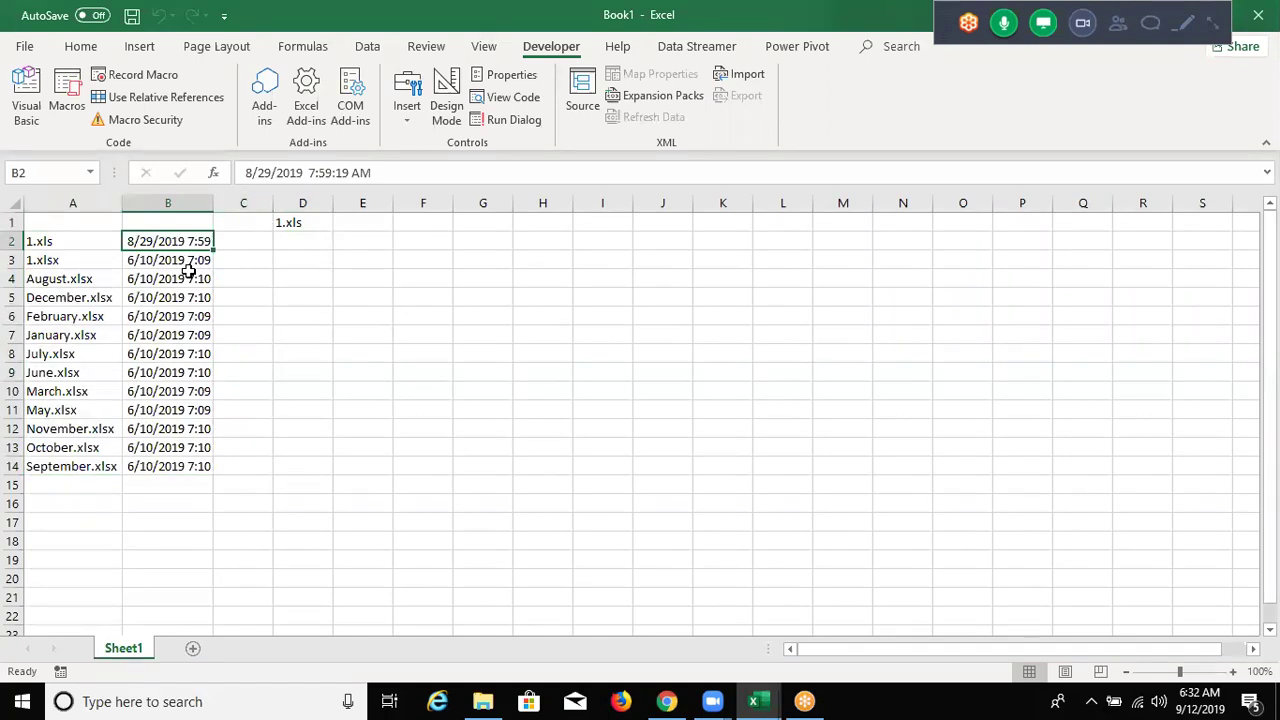
pyautogui.hotkey('alt', 'F11')
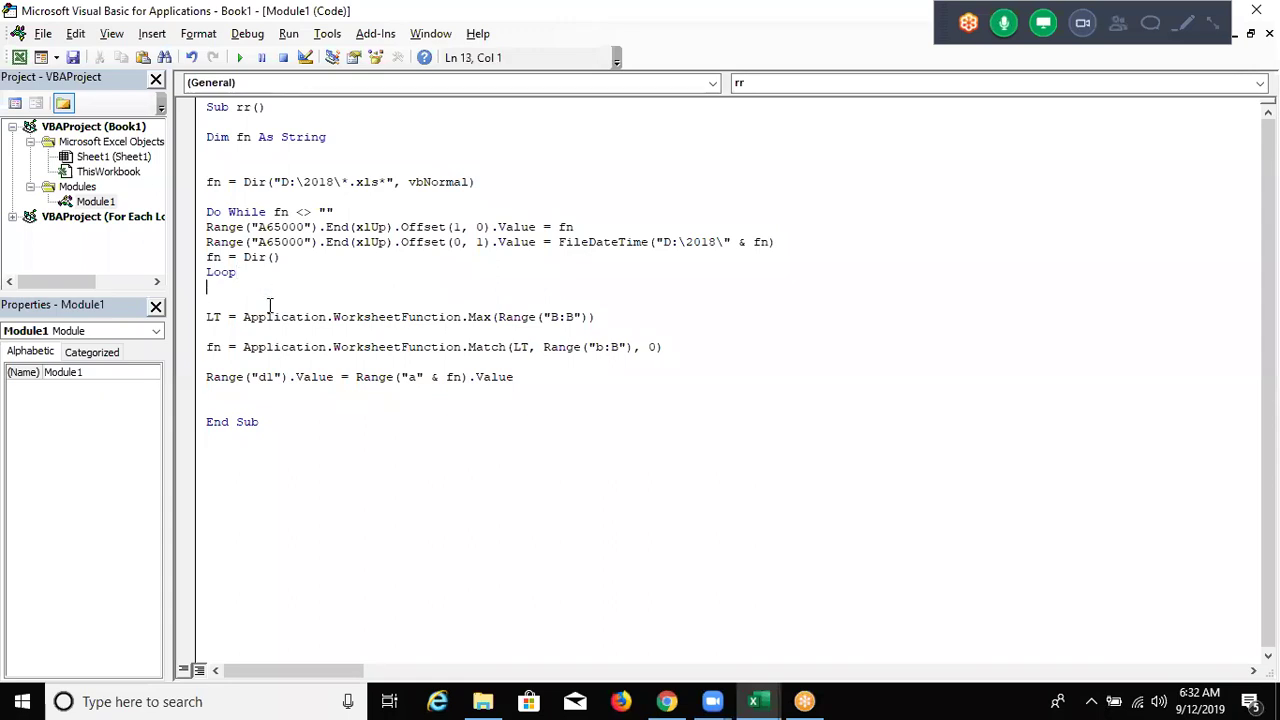
# - Rename the Match line's variable fn to R and select the whole rr macro
pyautogui.doubleClick(218, 347)
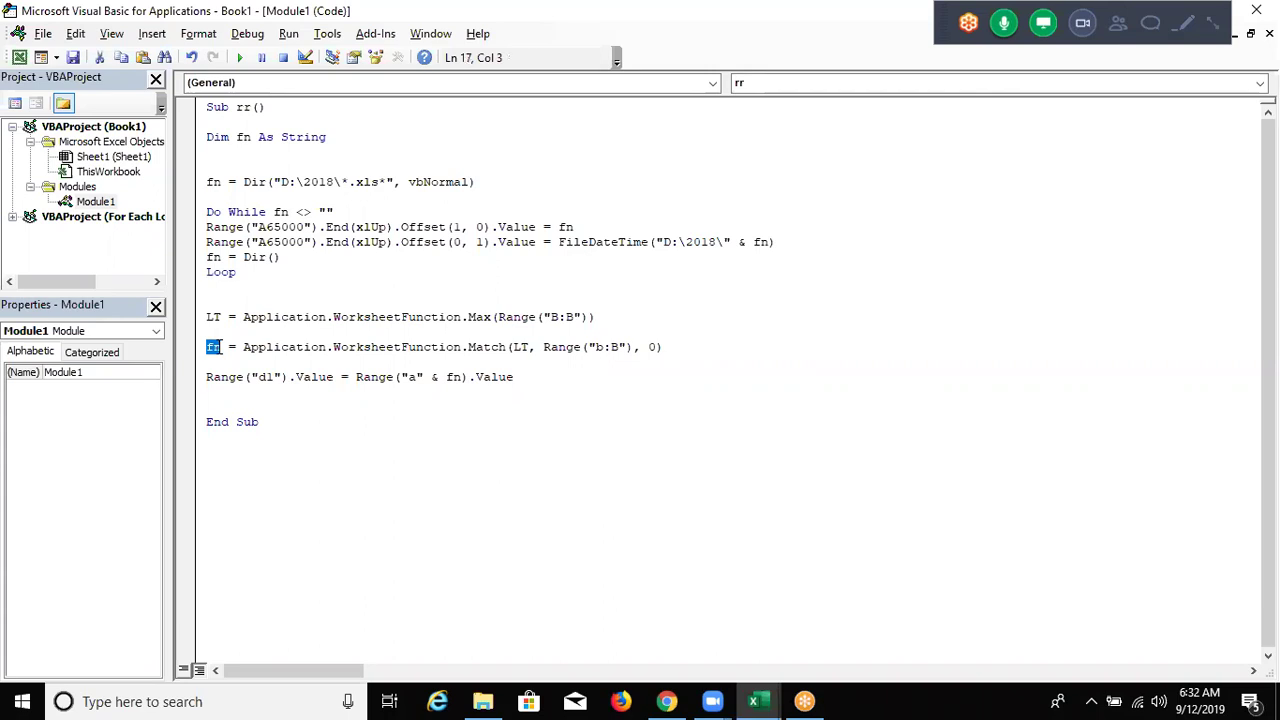
pyautogui.write('R')
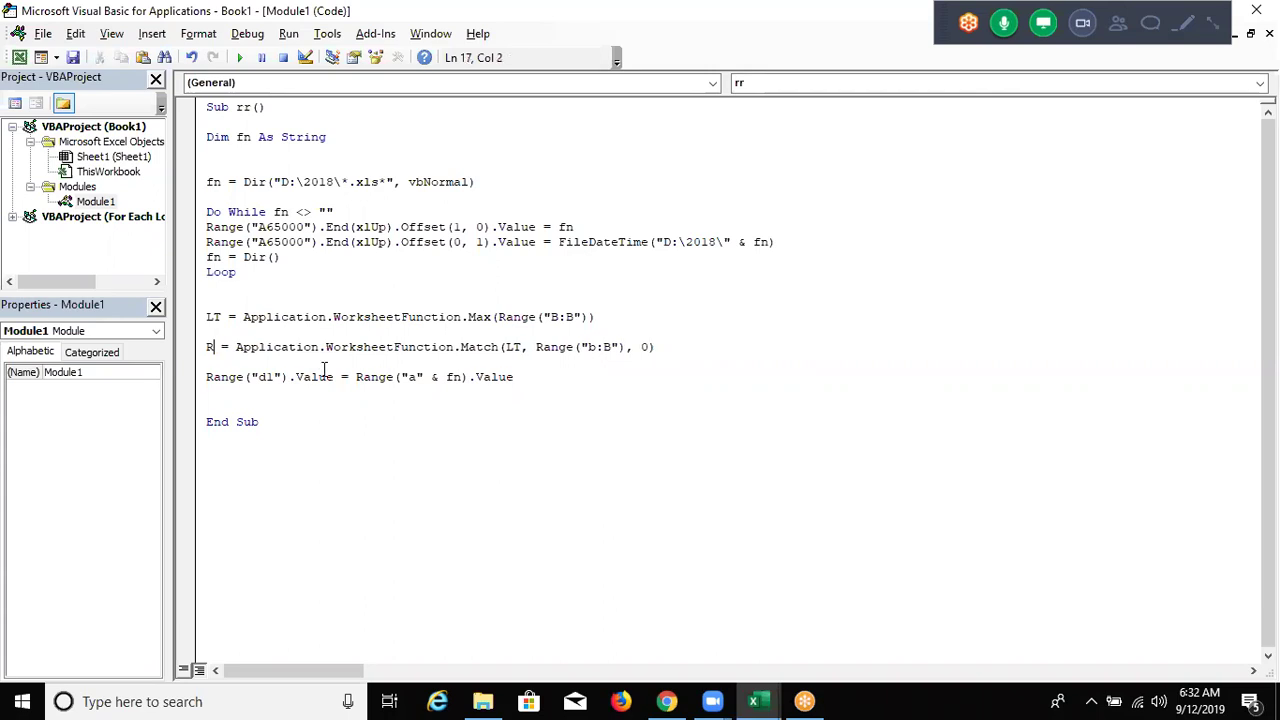
pyautogui.click(323, 427)
pyautogui.moveTo(383, 434); pyautogui.dragTo(186, 108)
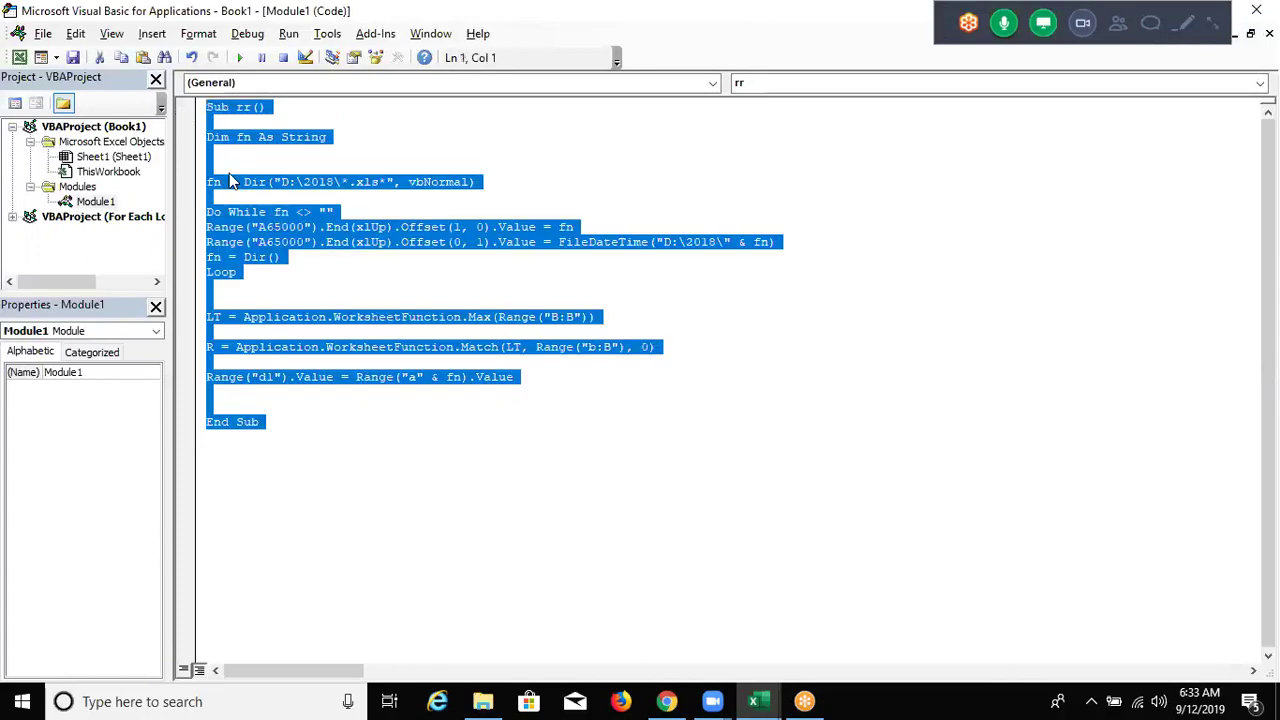
# - In Gmail, compose a new message addressed to the contacts picked from autocomplete
pyautogui.click(666, 701)
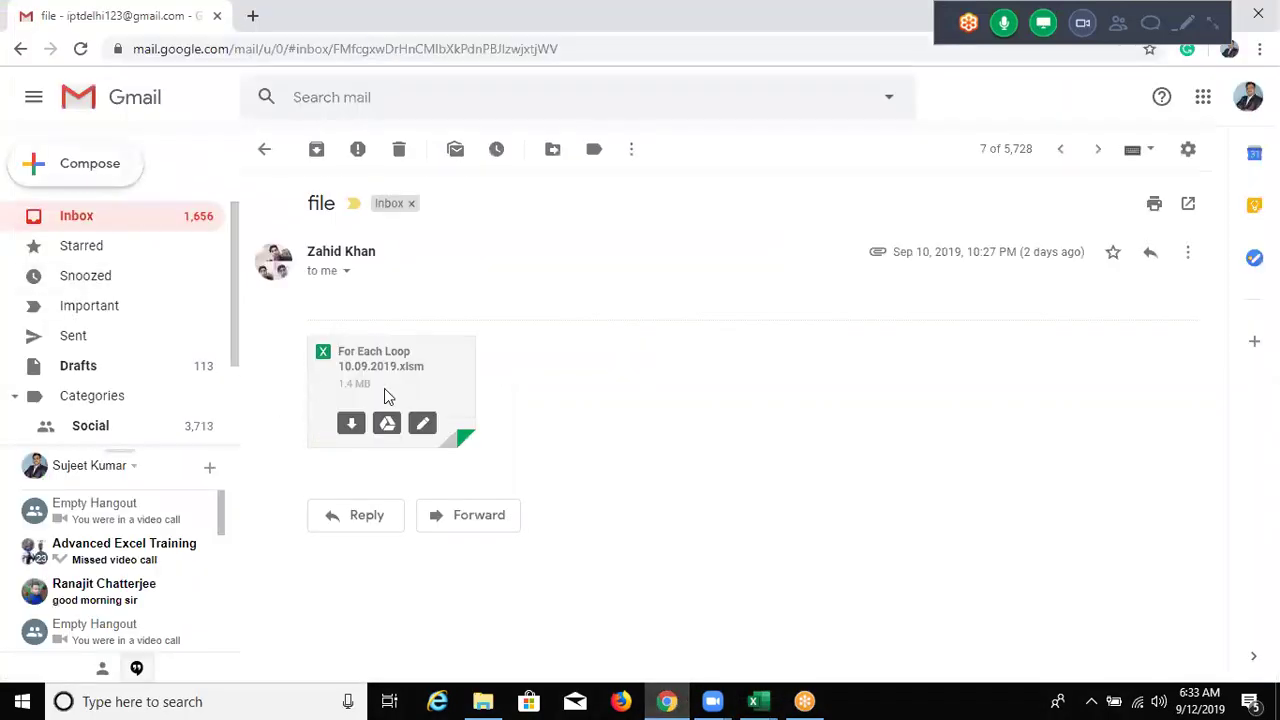
pyautogui.press('c')
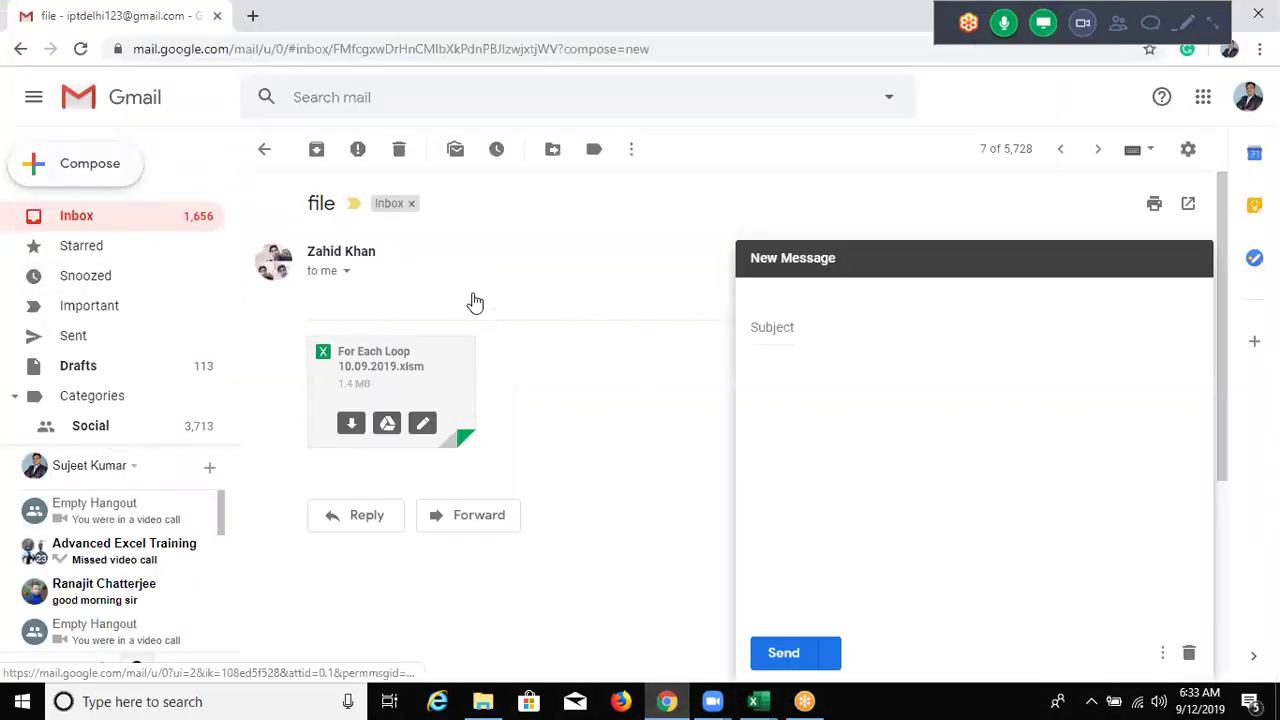
pyautogui.write('Z')
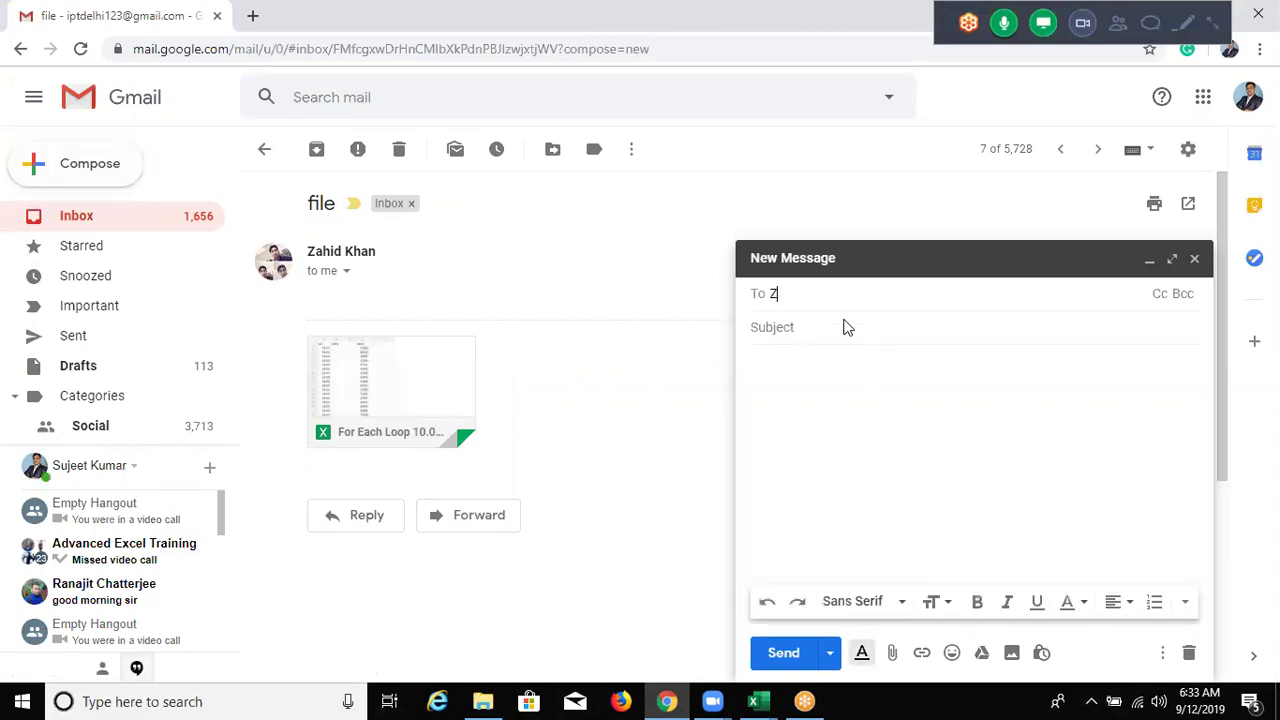
pyautogui.write('AHI')
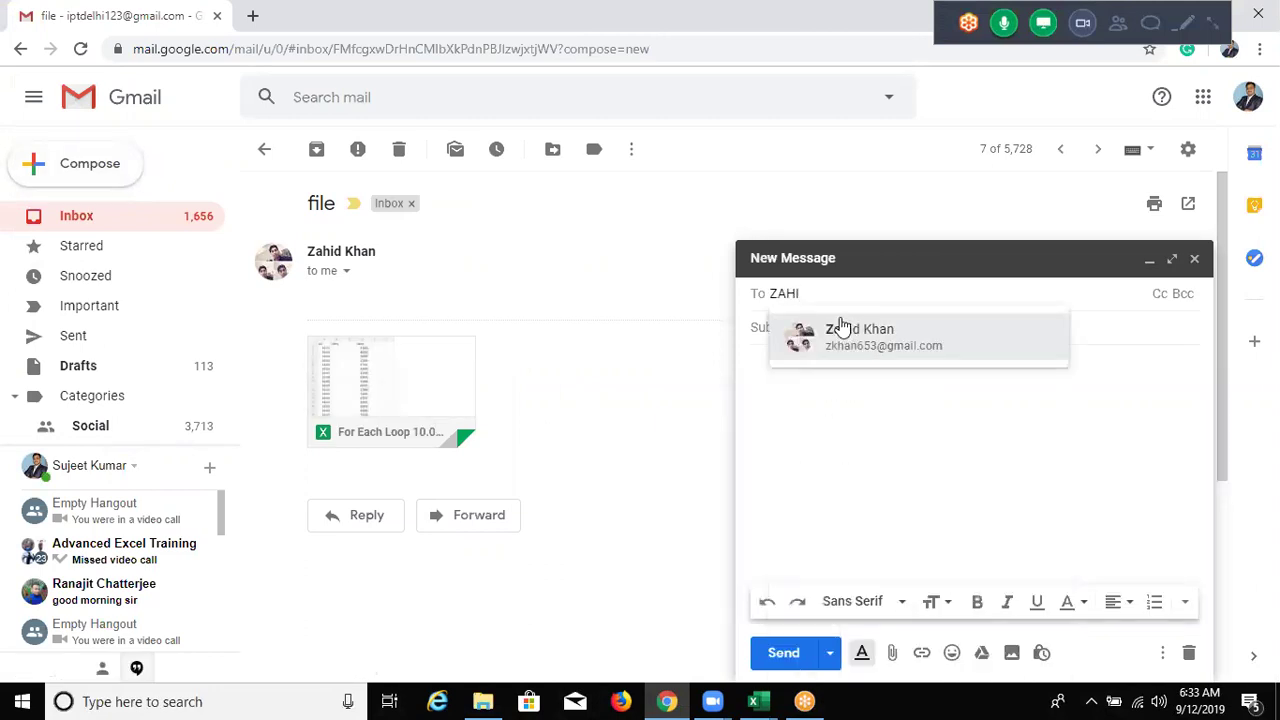
pyautogui.click(842, 330)
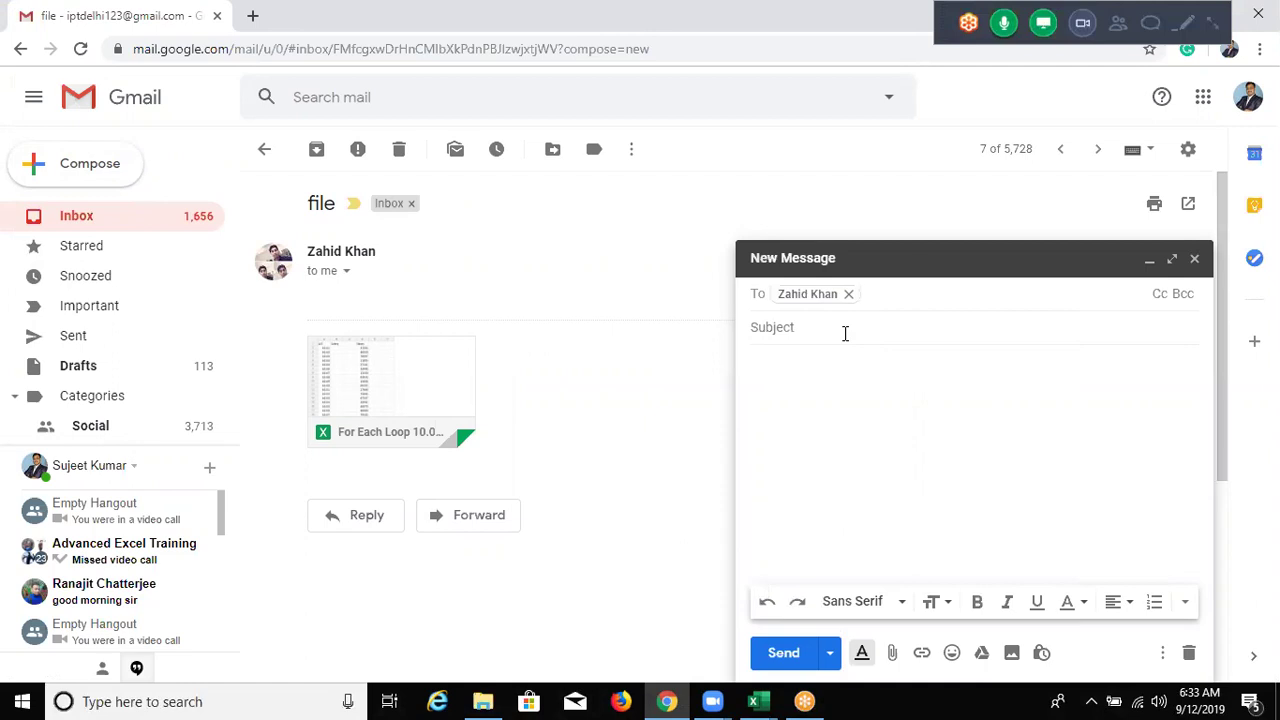
pyautogui.write('TEJI')
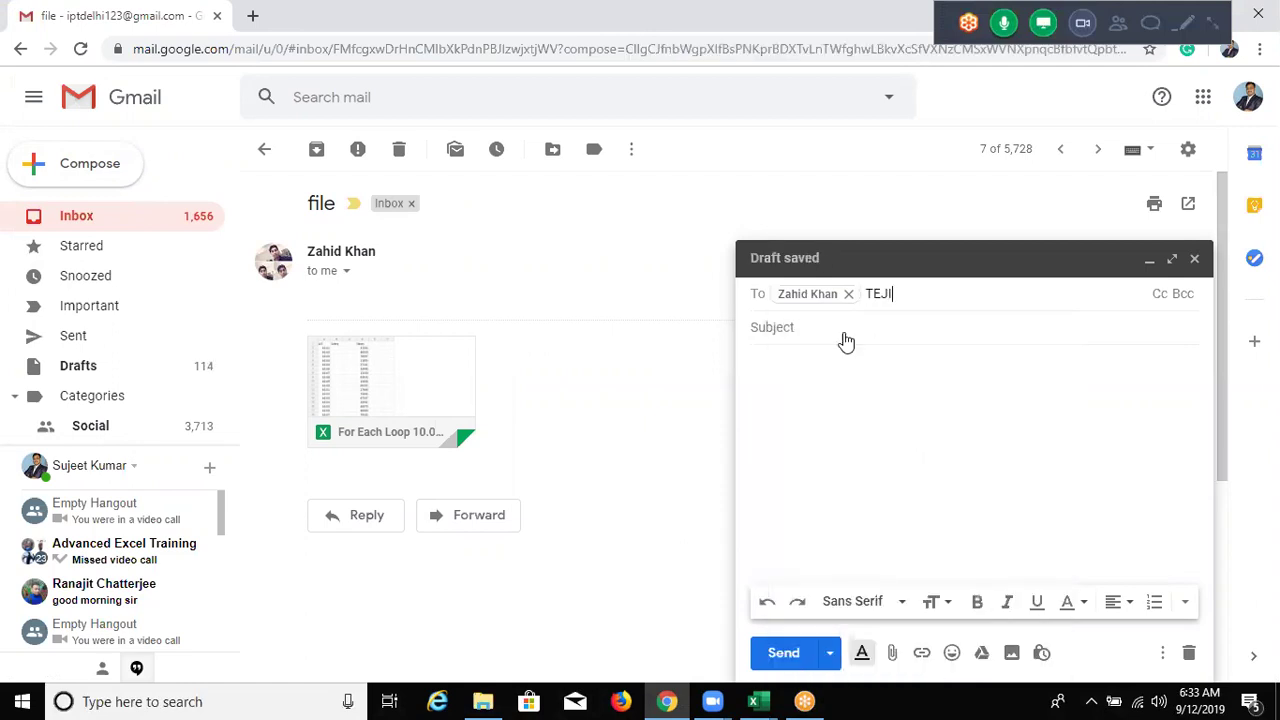
pyautogui.click(848, 332)
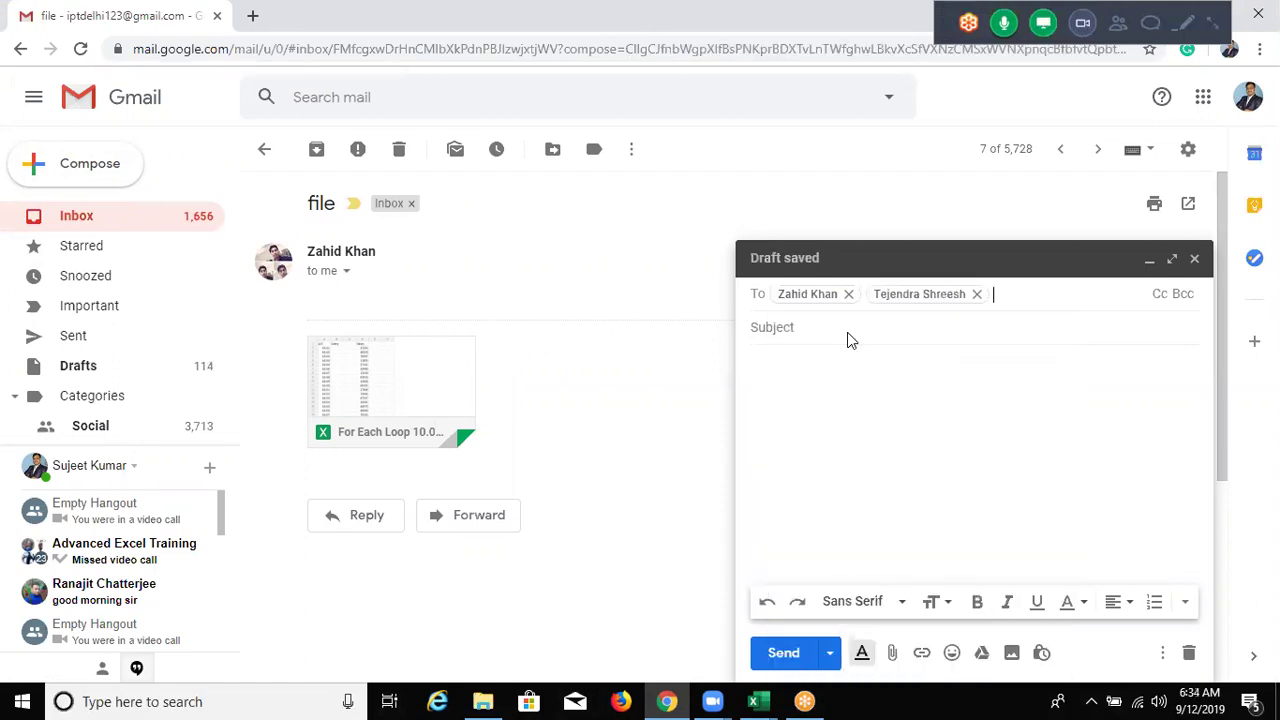
pyautogui.write('RAM')
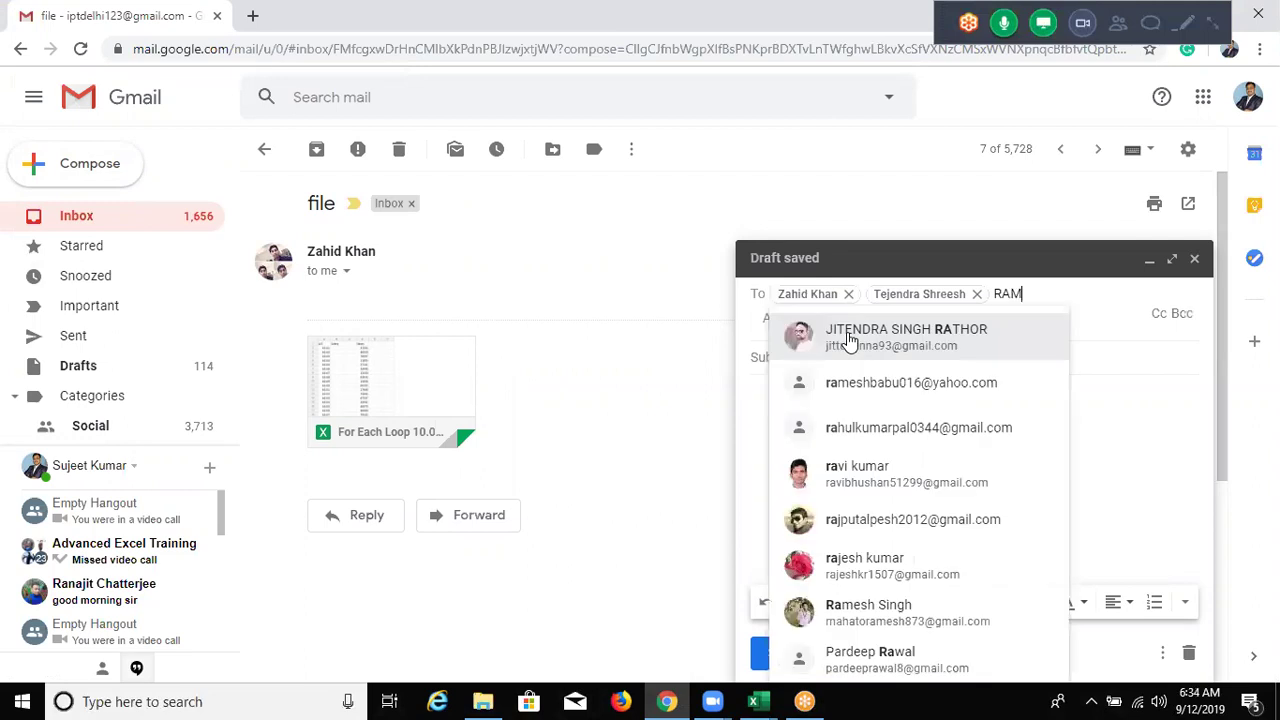
pyautogui.click(876, 337)
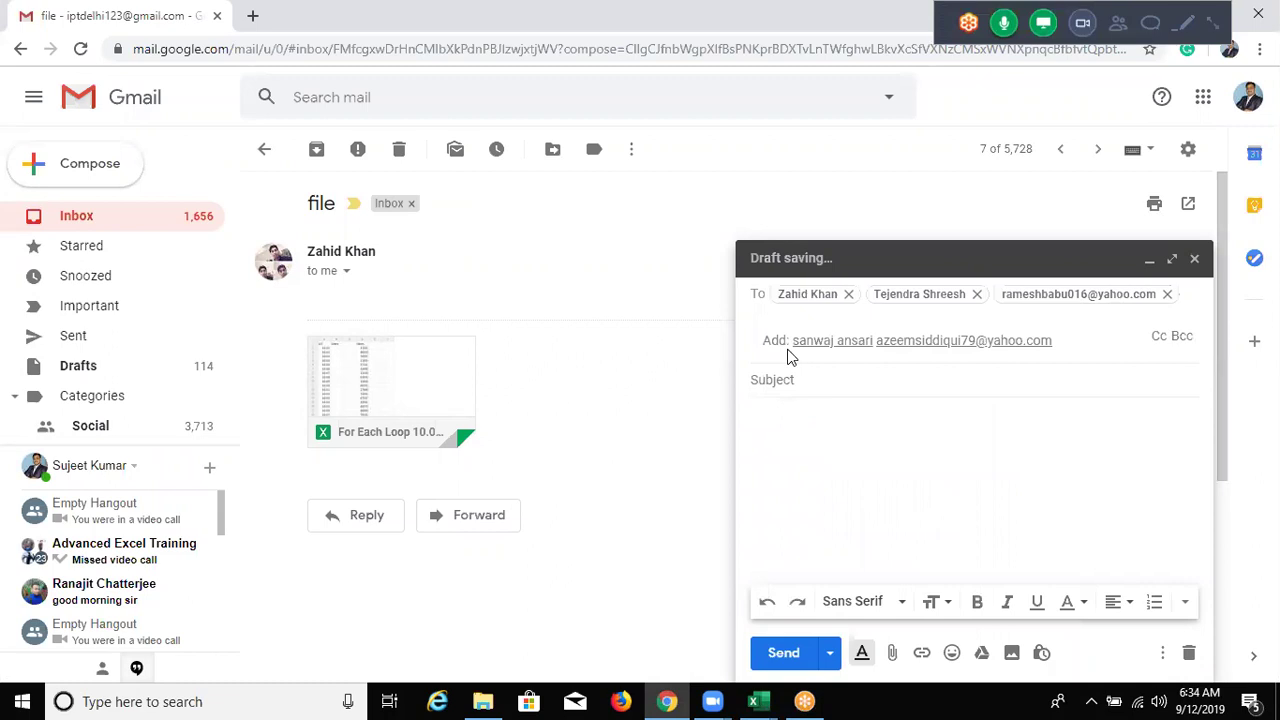
pyautogui.click(789, 356)
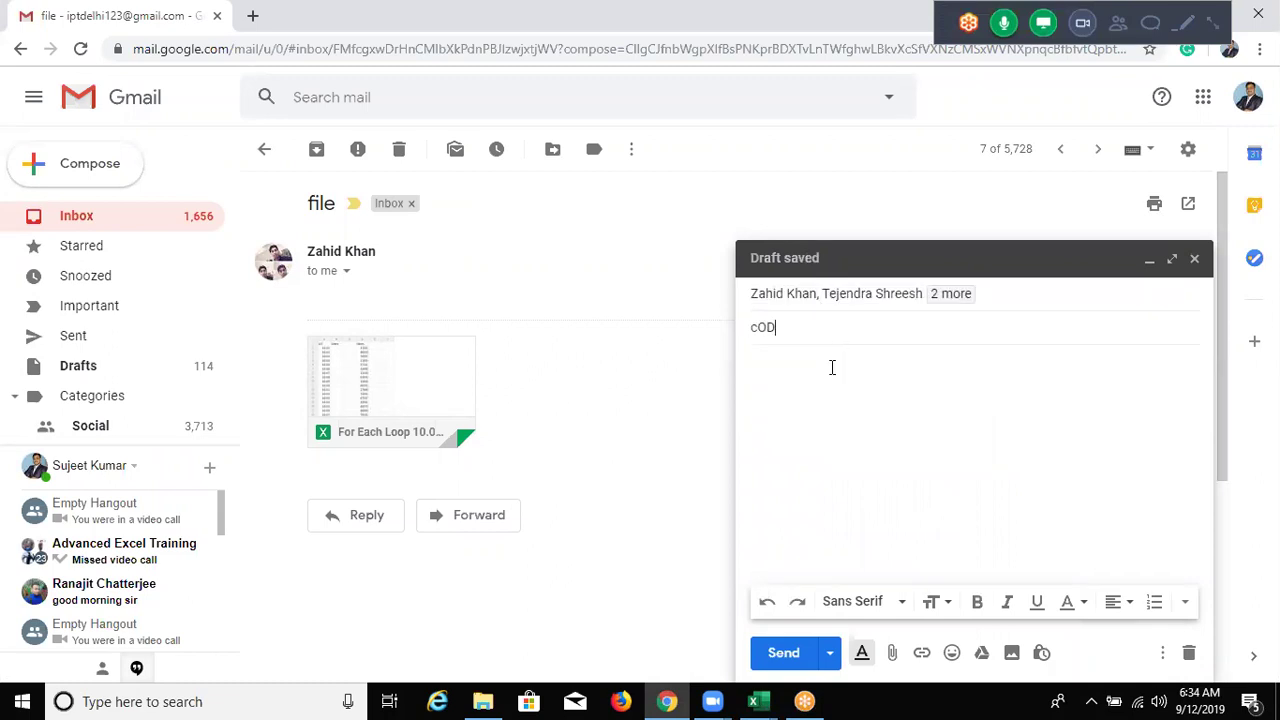
# - Give it the subject cODE, paste the macro code into the body, and send
pyautogui.write('E')
pyautogui.click(831, 366)
pyautogui.hotkey('ctrl', 'v')
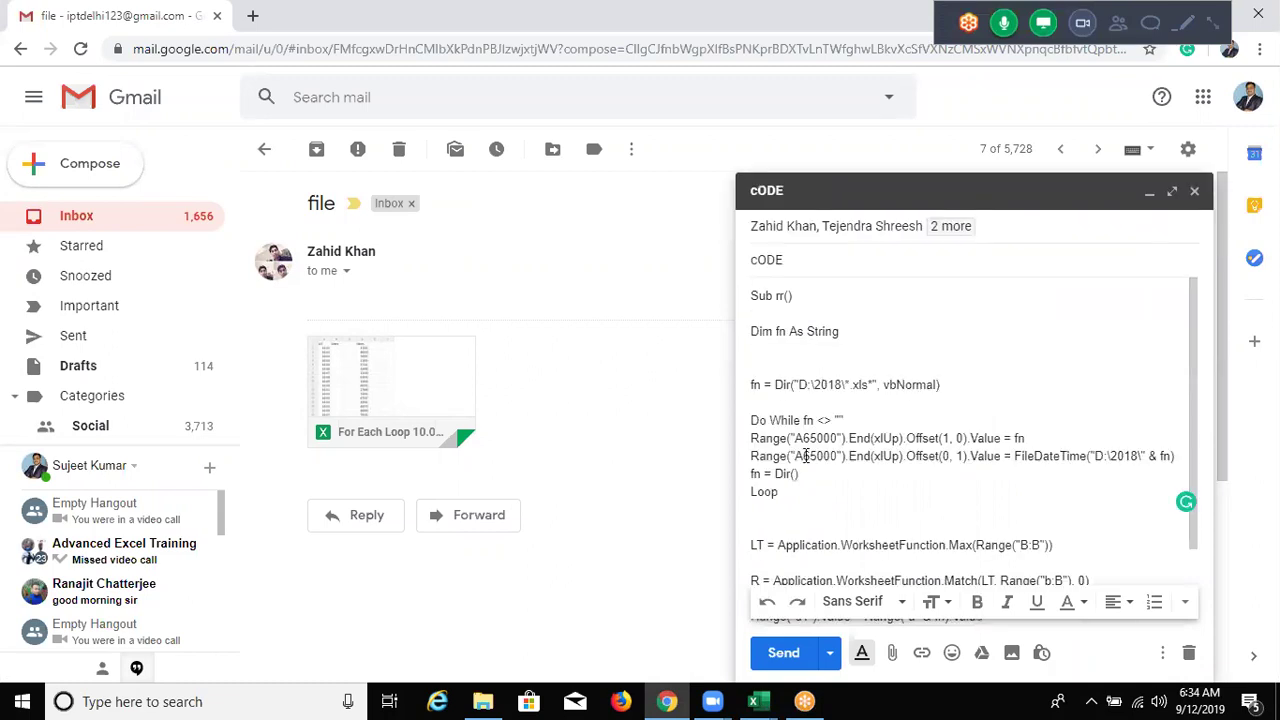
pyautogui.scroll(-2, 806, 450)
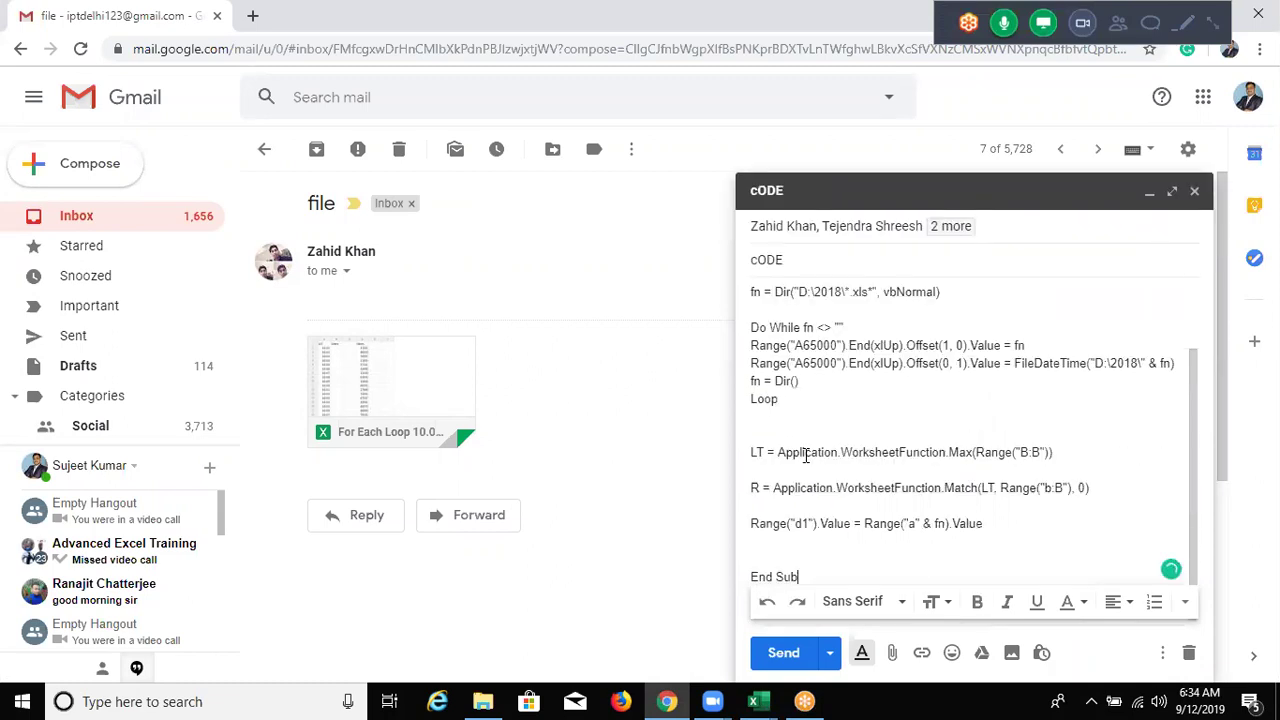
pyautogui.click(795, 652)
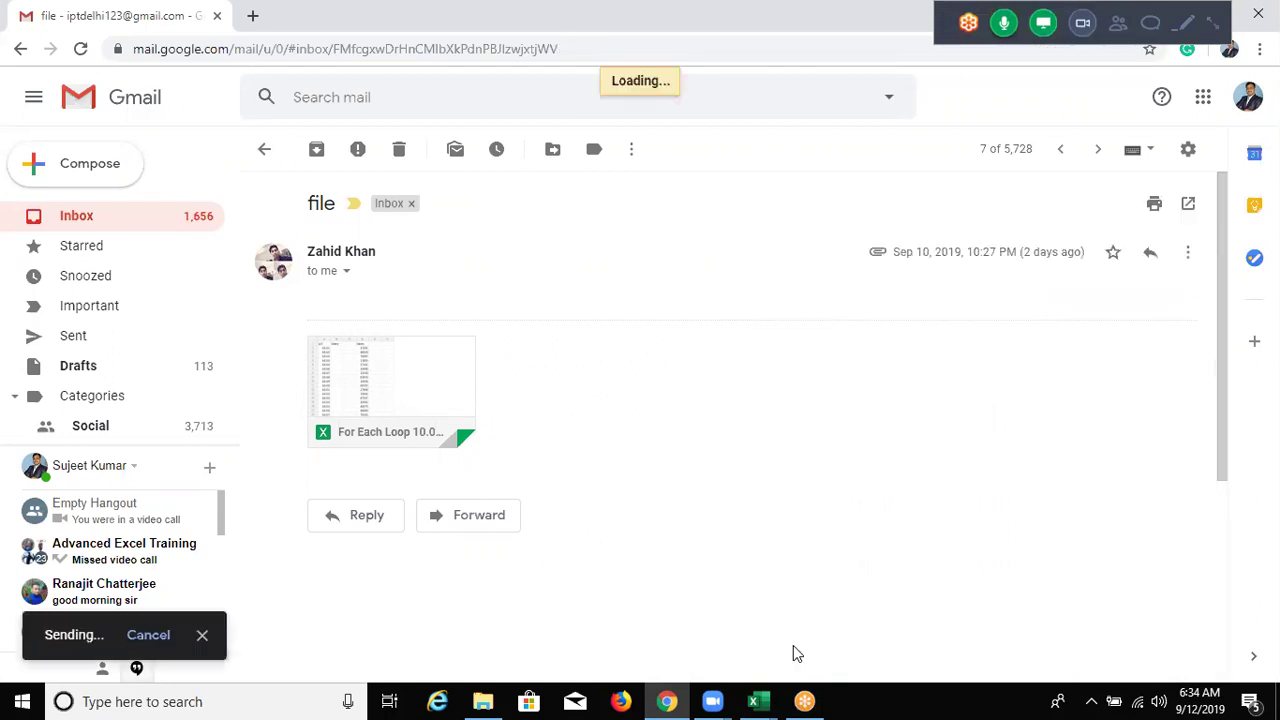
pyautogui.click(116, 224)
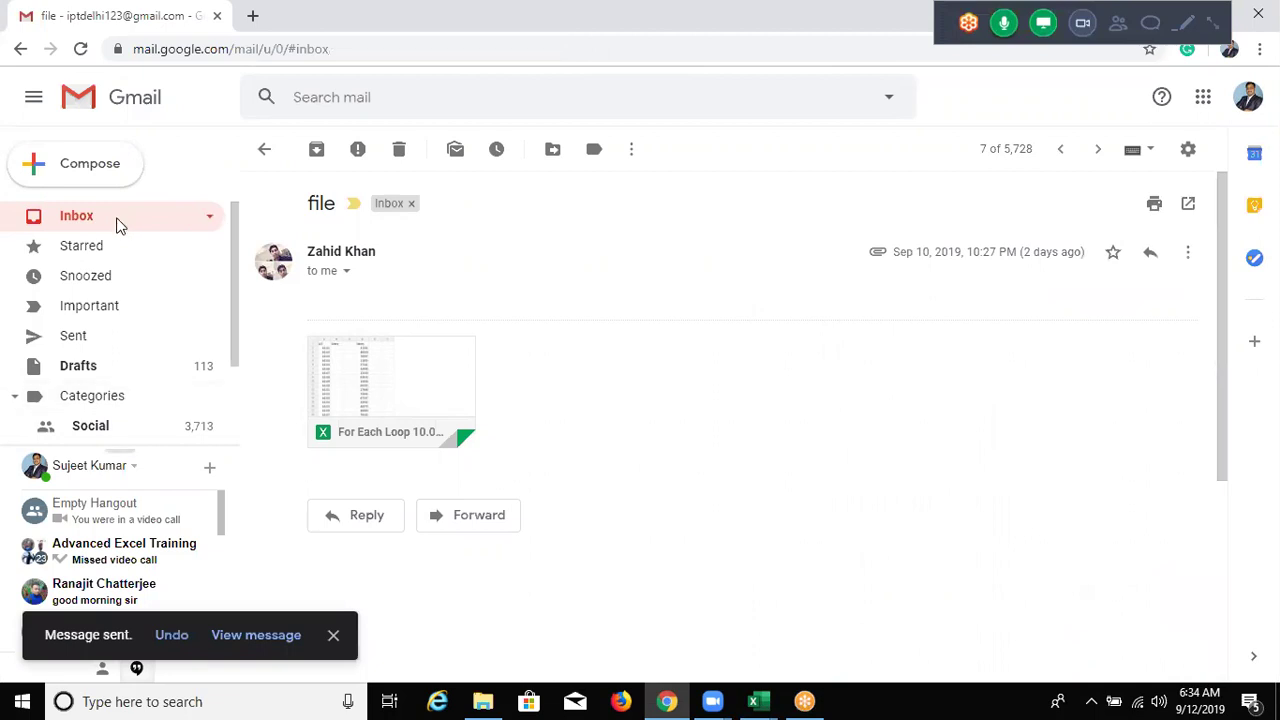
# - Hide Chrome with Win+D so the Windows desktop and its icons show
pyautogui.press('super+d')
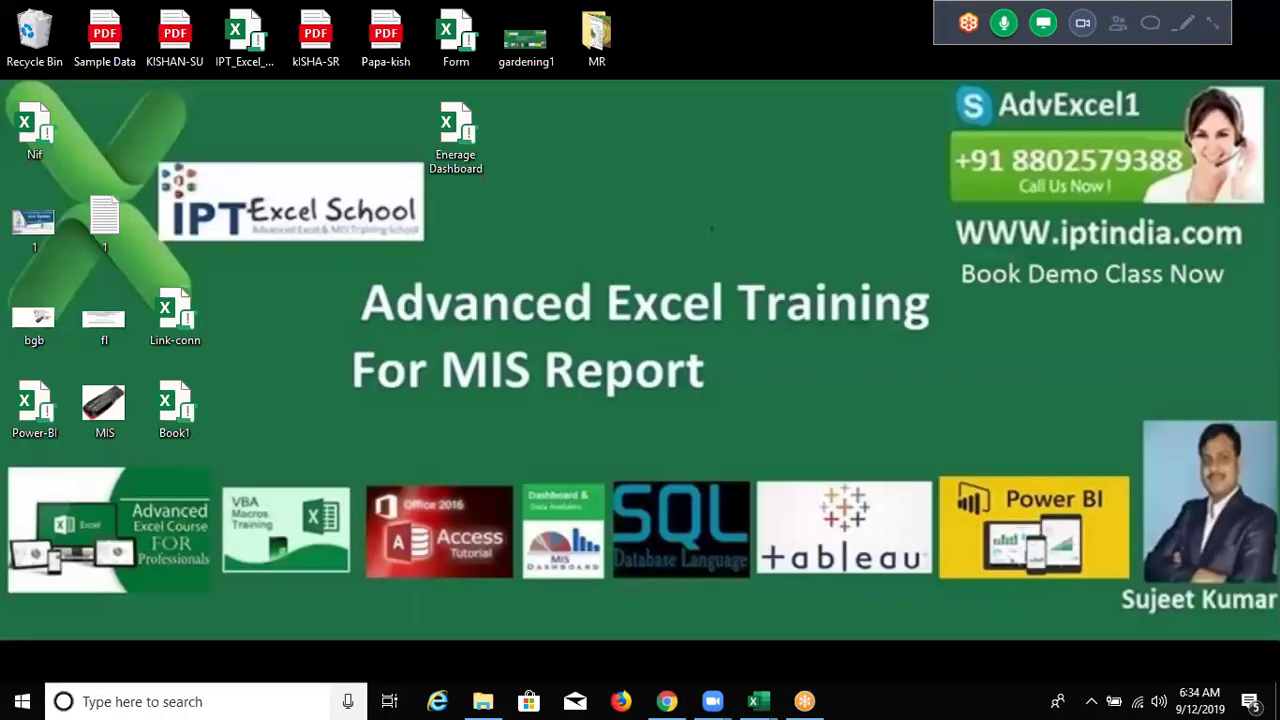
pyautogui.press('p')
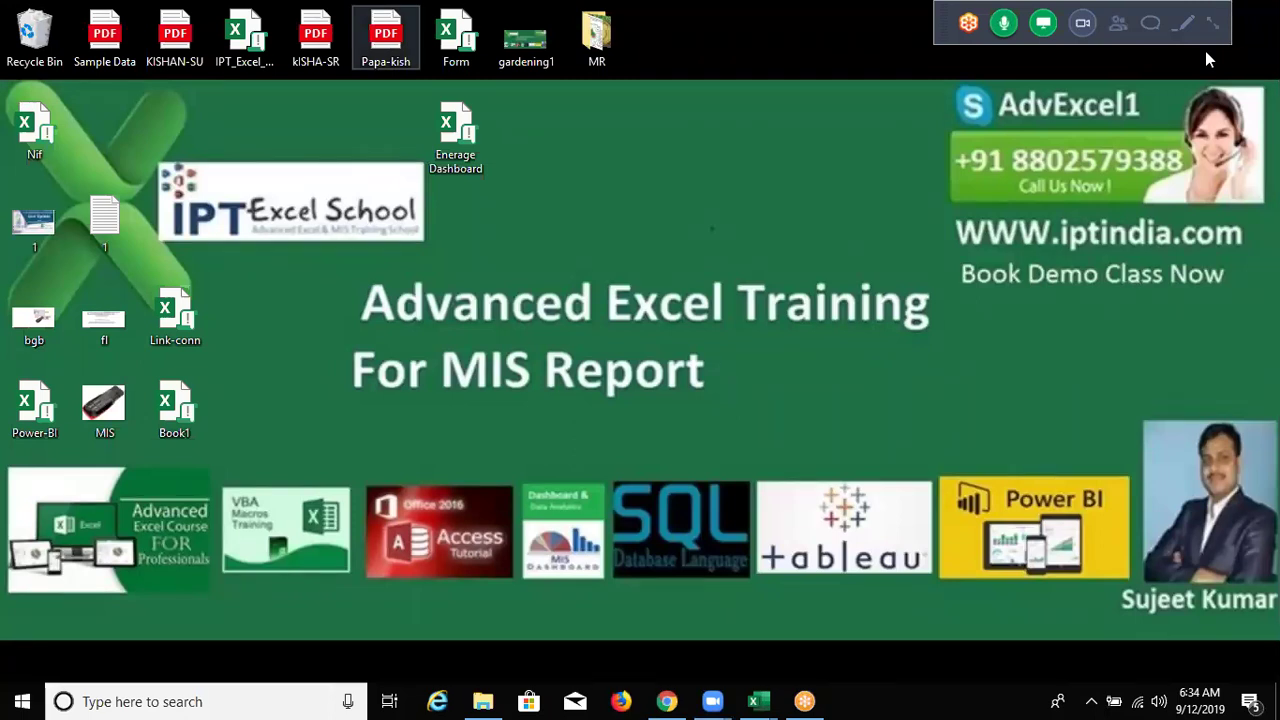
pyautogui.press('Return')
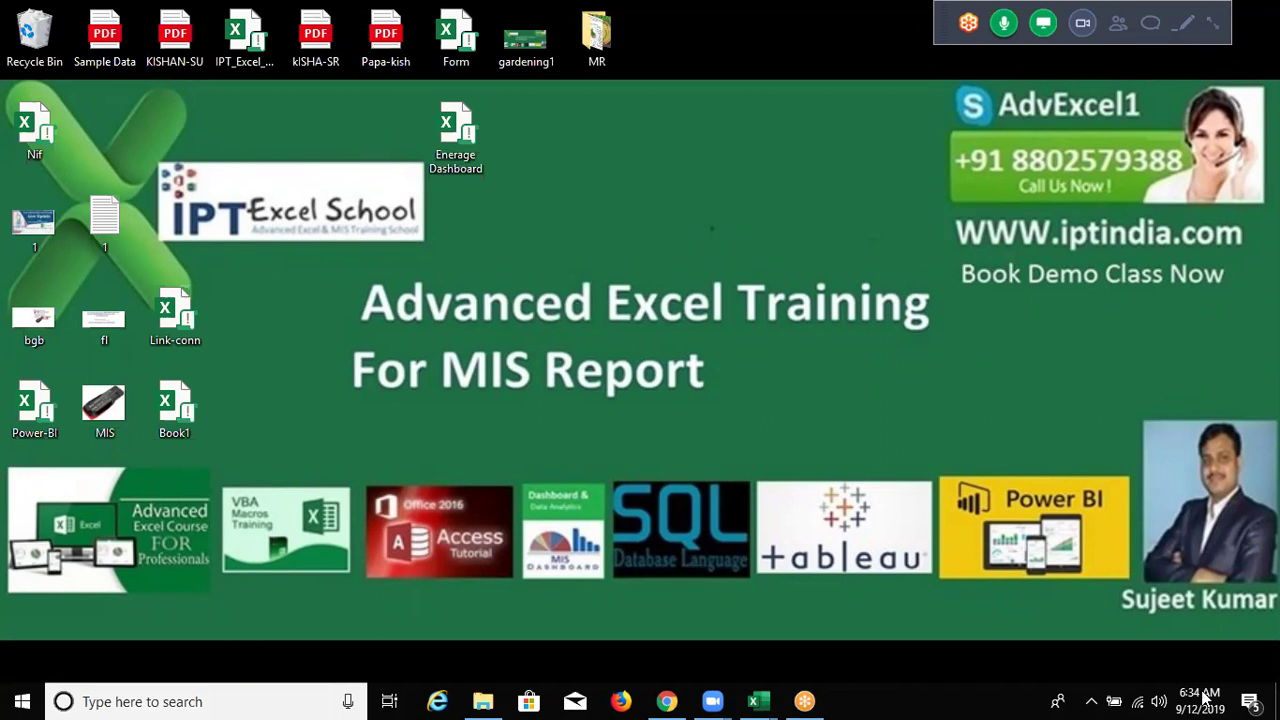
pyautogui.moveTo(1204, 697)
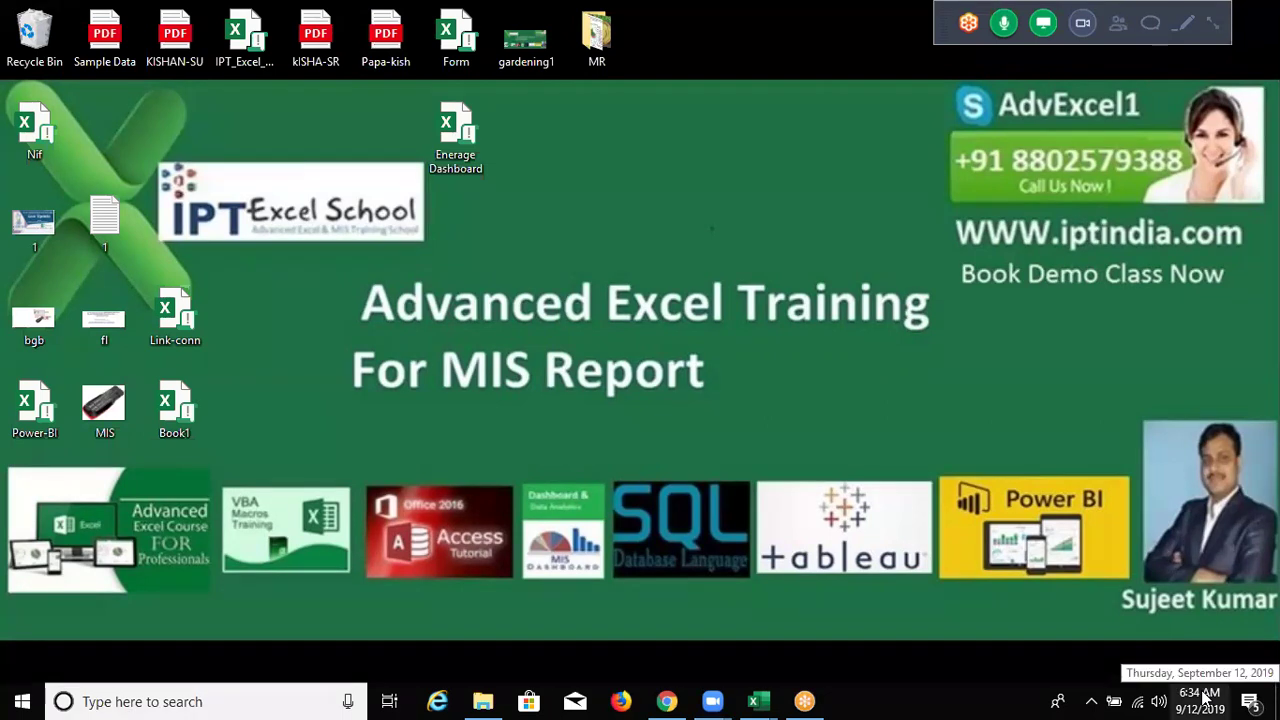